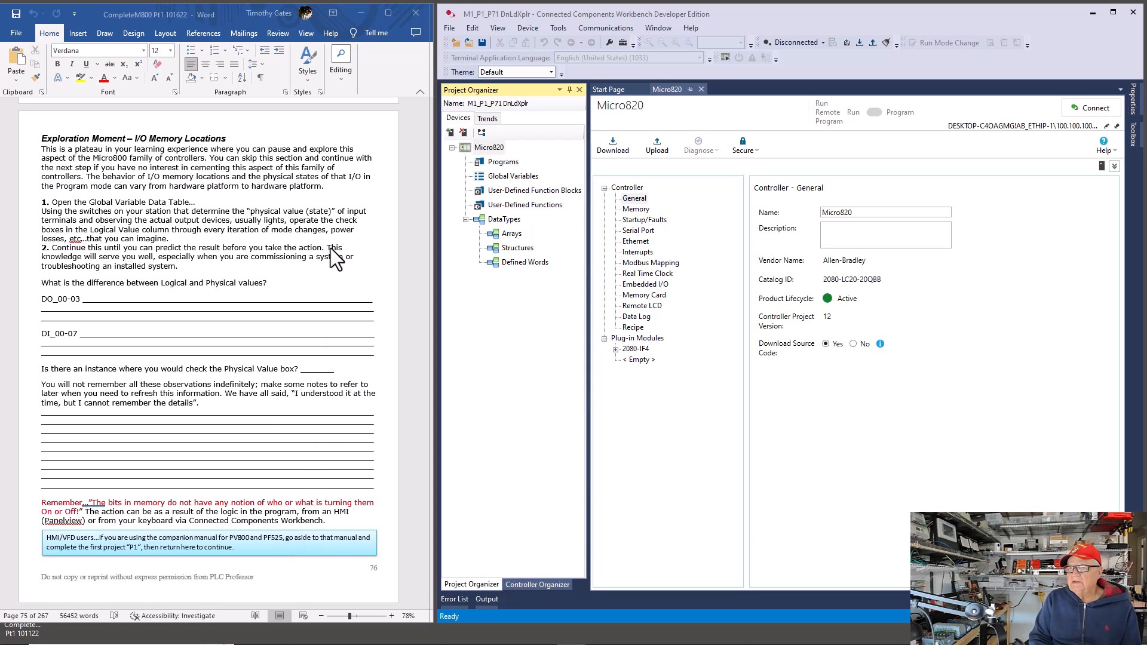
Review the manual's pages on Micro800 and PV800 datatypes and on configuring the PV800 communications hardware.
left_click_drag(233, 11, 0, 19)
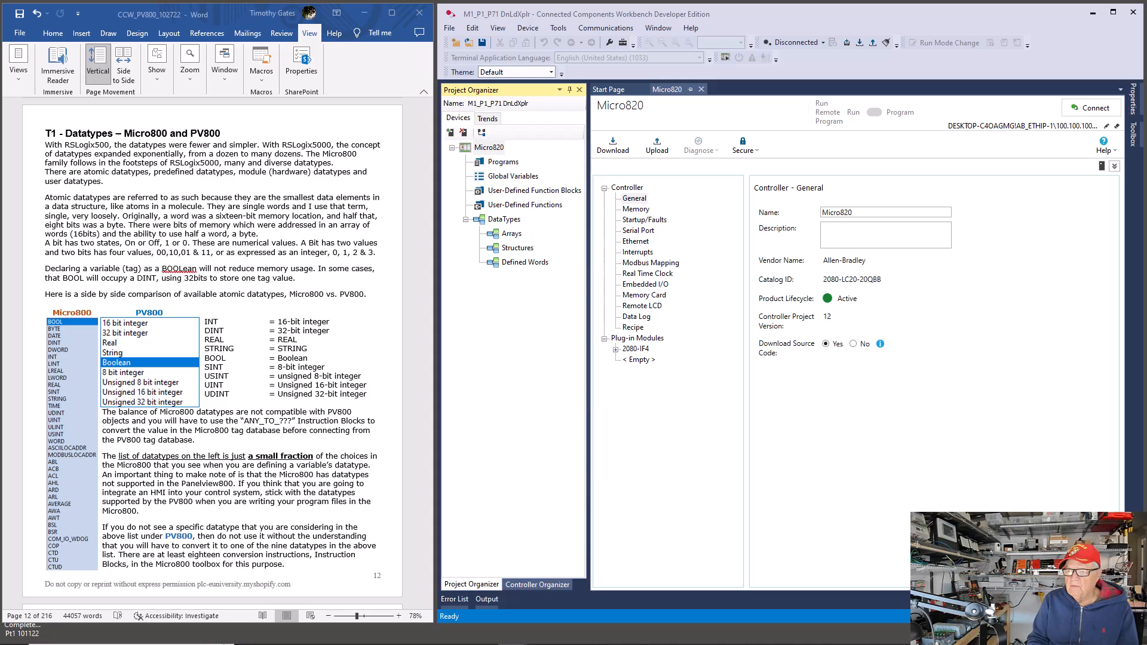
scroll(339, 370, "down", 10)
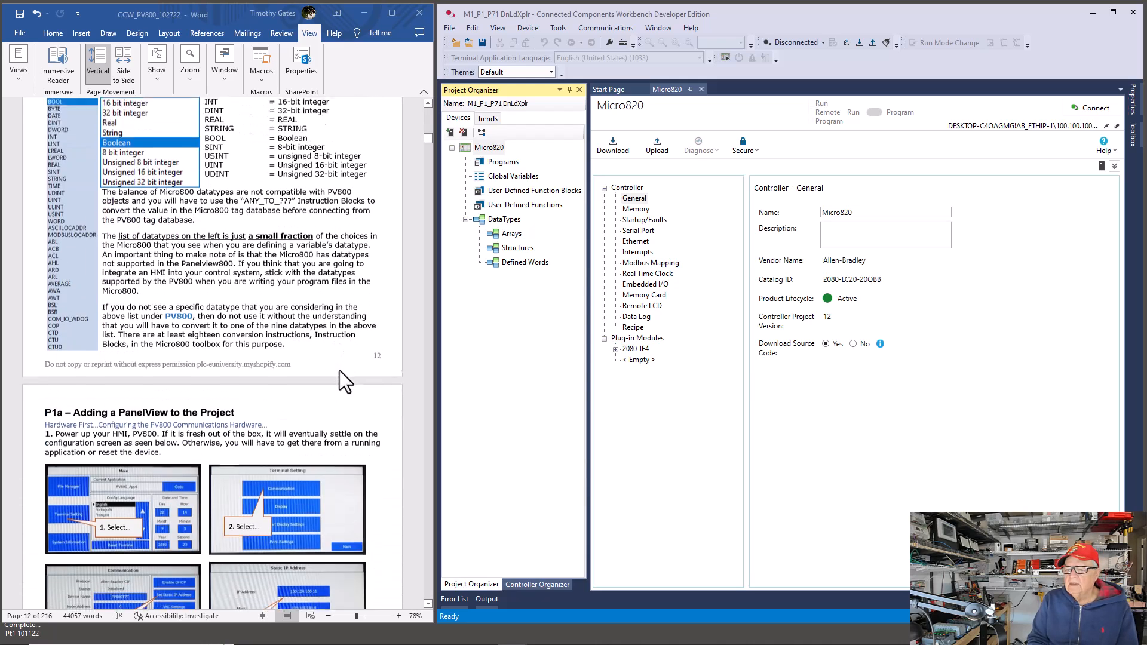
scroll(339, 371, "down", 8)
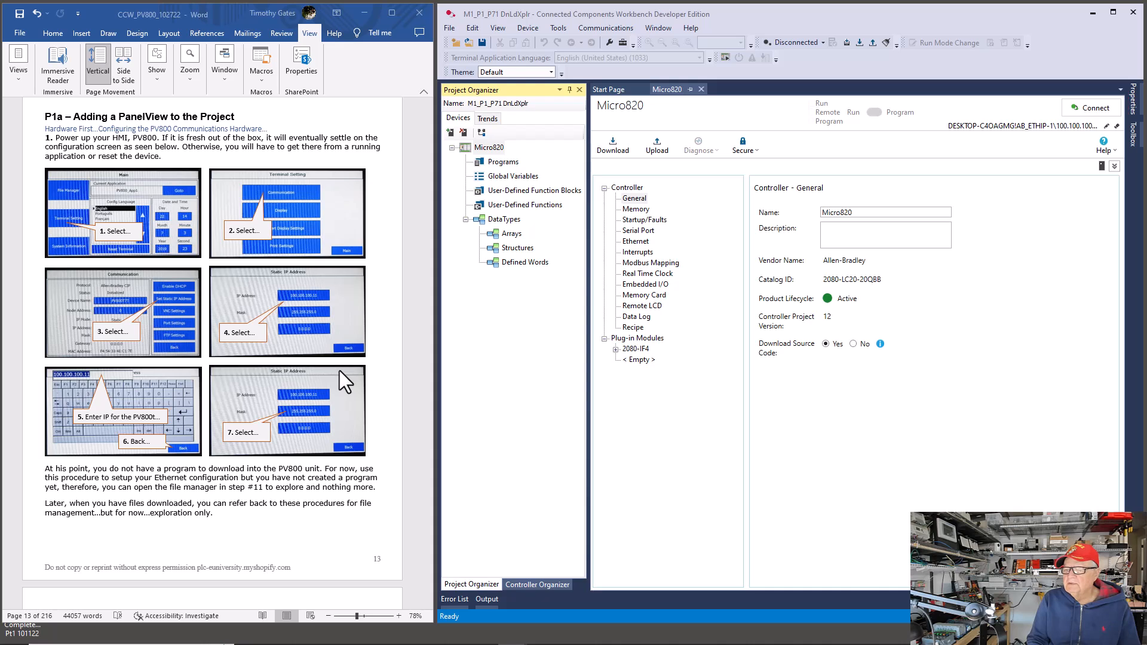
scroll(339, 370, "down", 5)
scroll(339, 371, "down", 2)
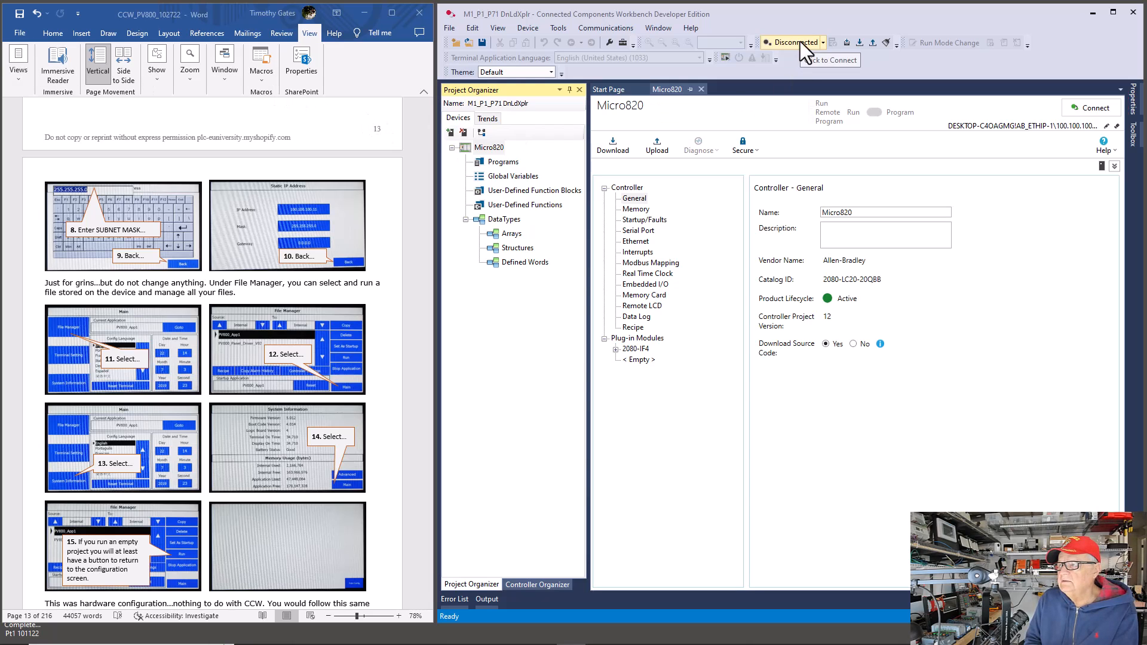
Add a PanelView 800 graphic terminal, model 2711R-T7T, to the project from the device catalog.
left_click(453, 131)
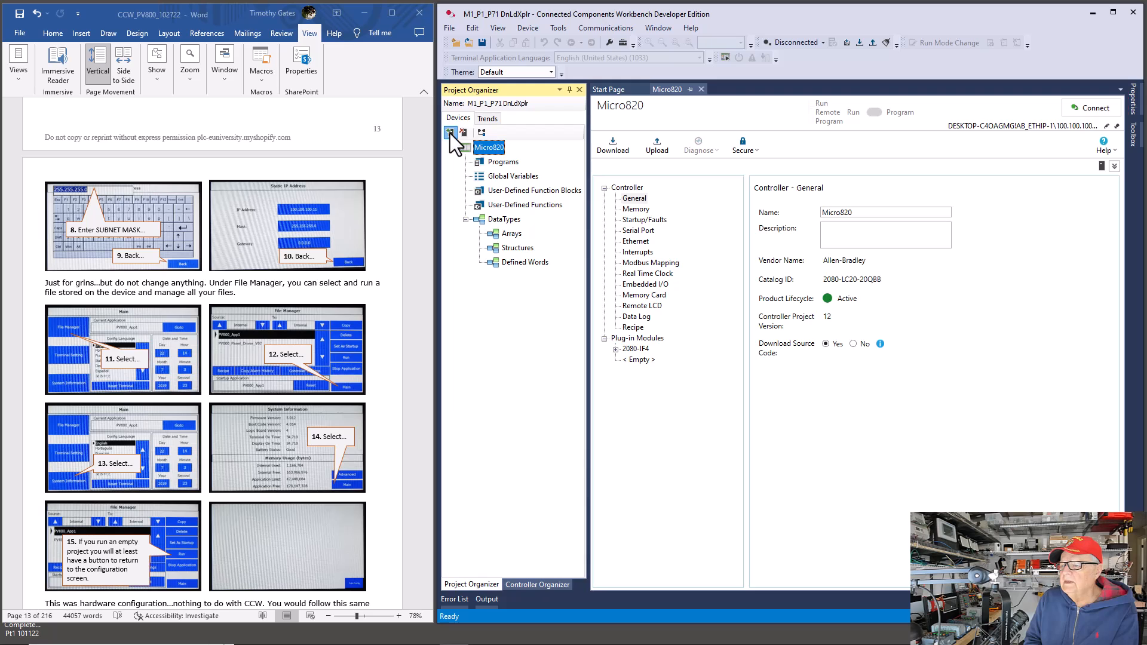
left_click(449, 134)
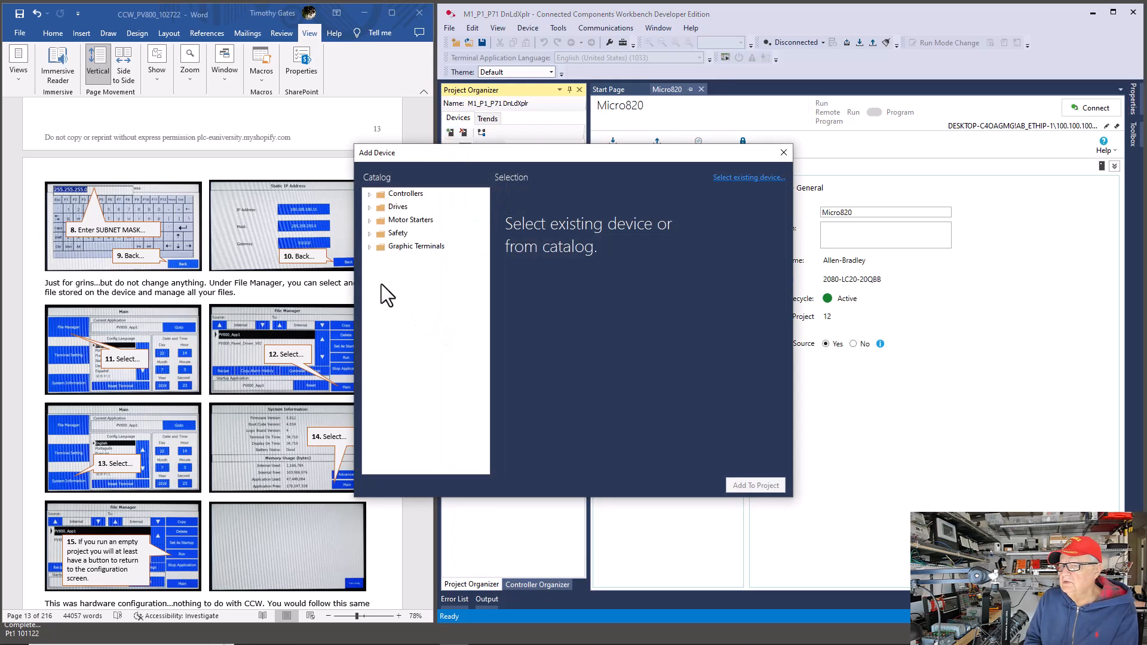
left_click(370, 247)
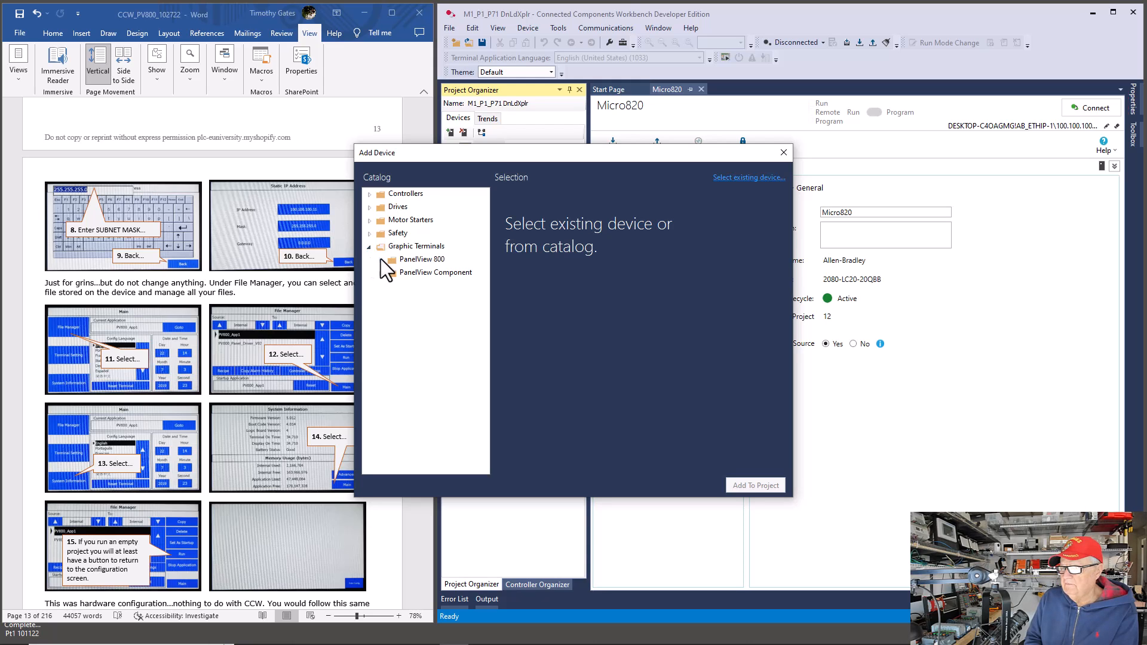
left_click(379, 260)
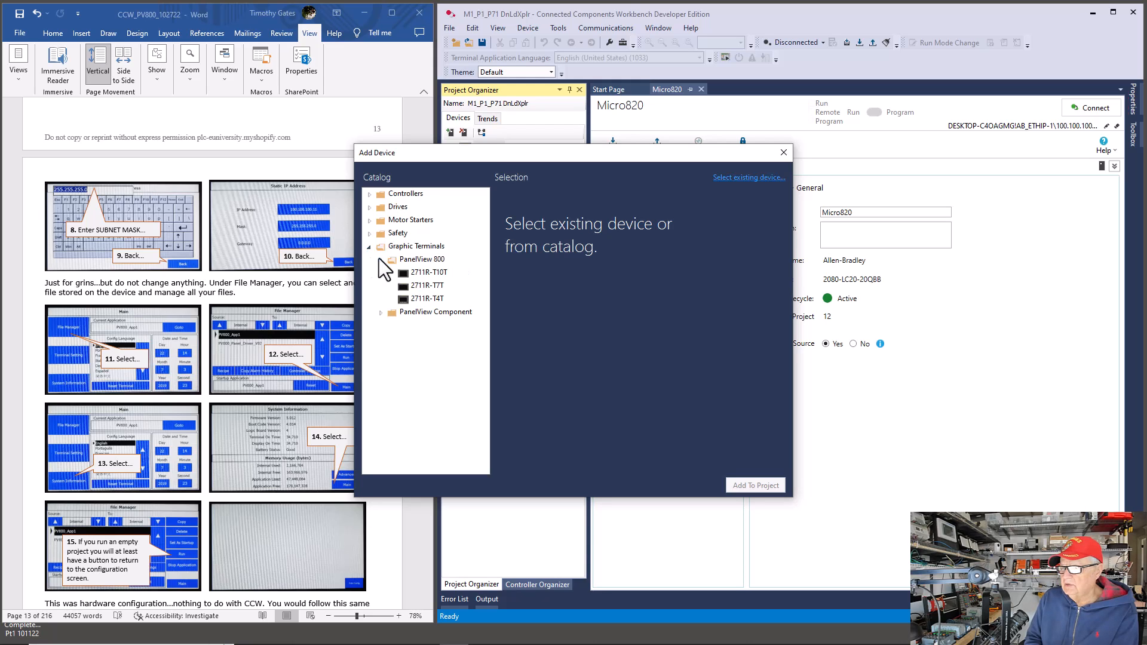
left_click(425, 287)
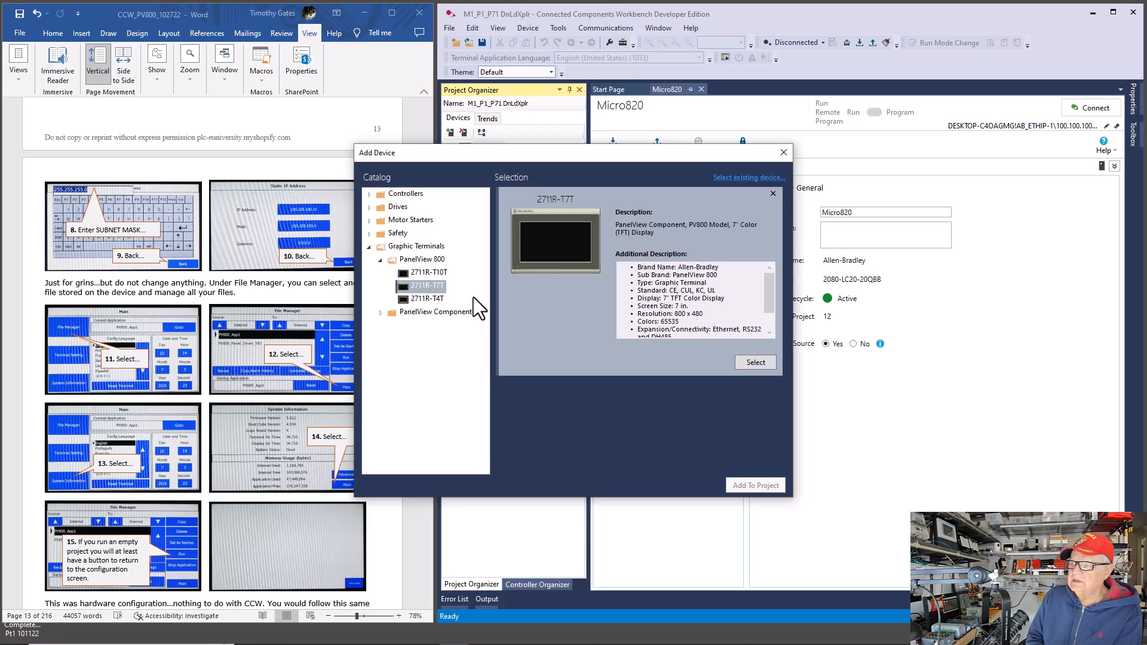
left_click(758, 361)
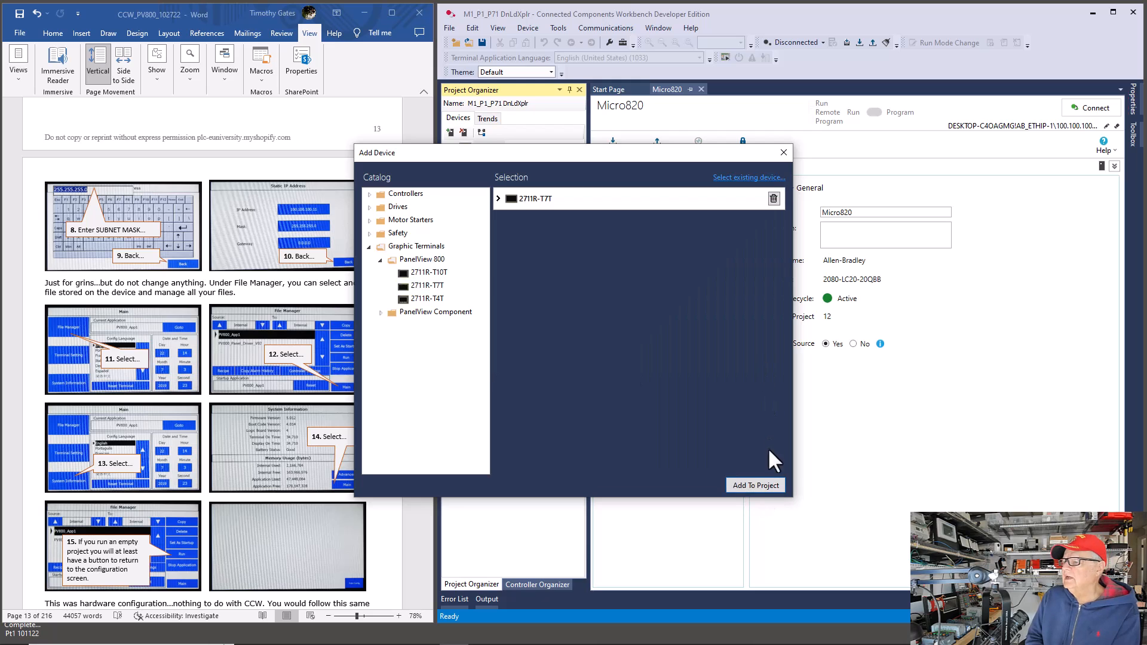
left_click(759, 485)
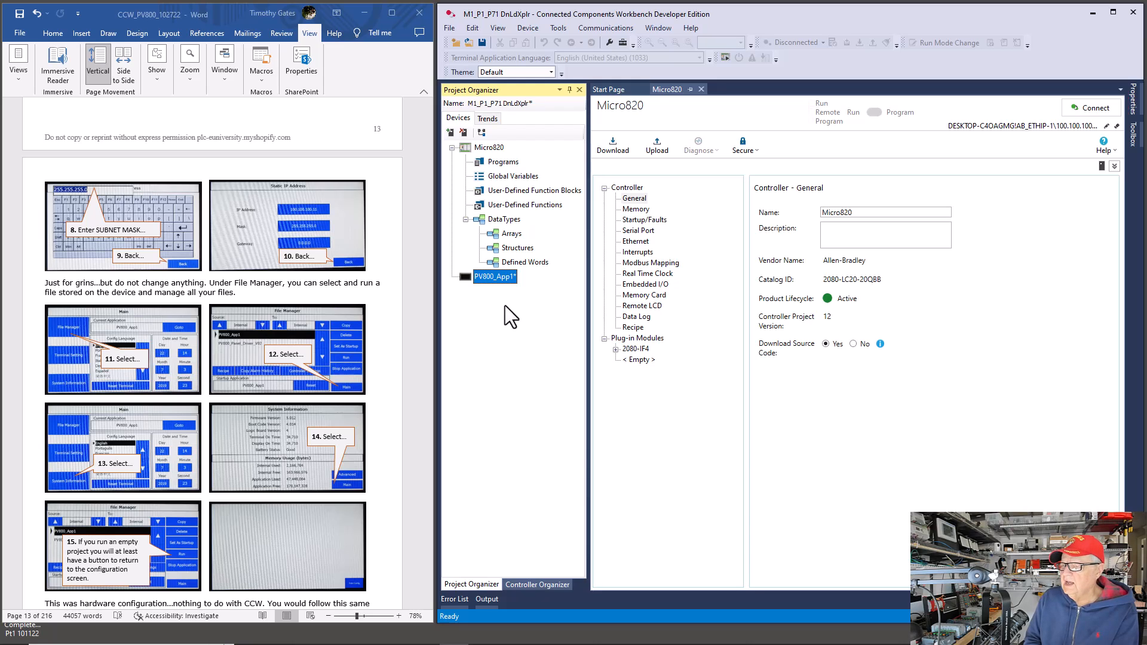
Open PV800_App1 in landscape orientation, view its Screen_1 and close that screen again.
double_click(500, 276)
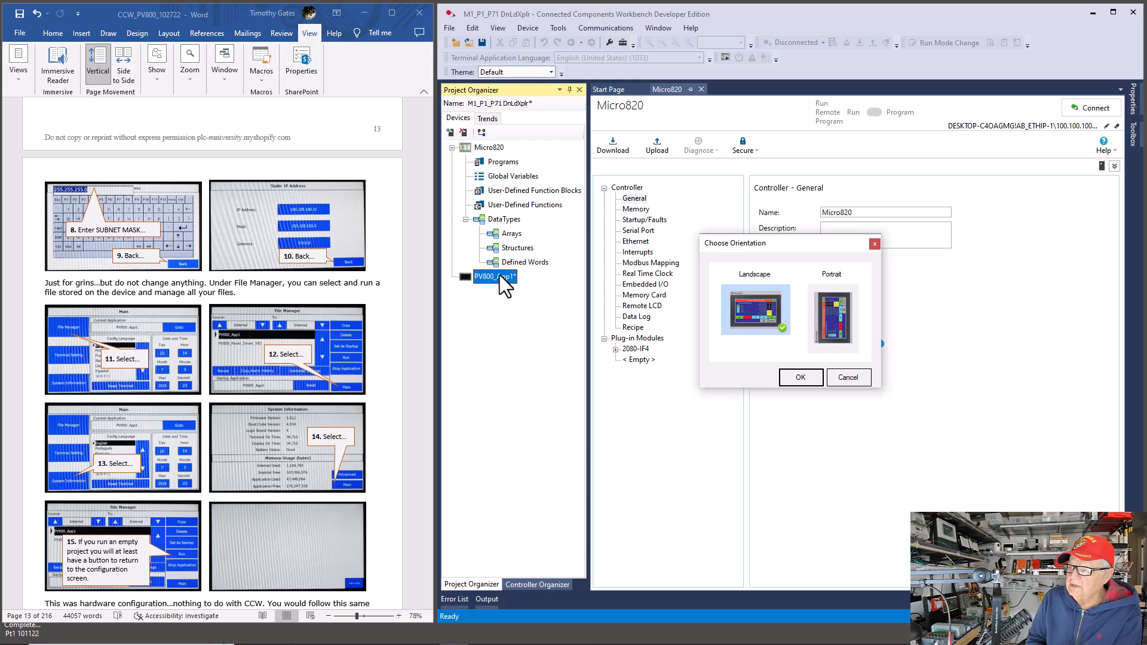
key("Return")
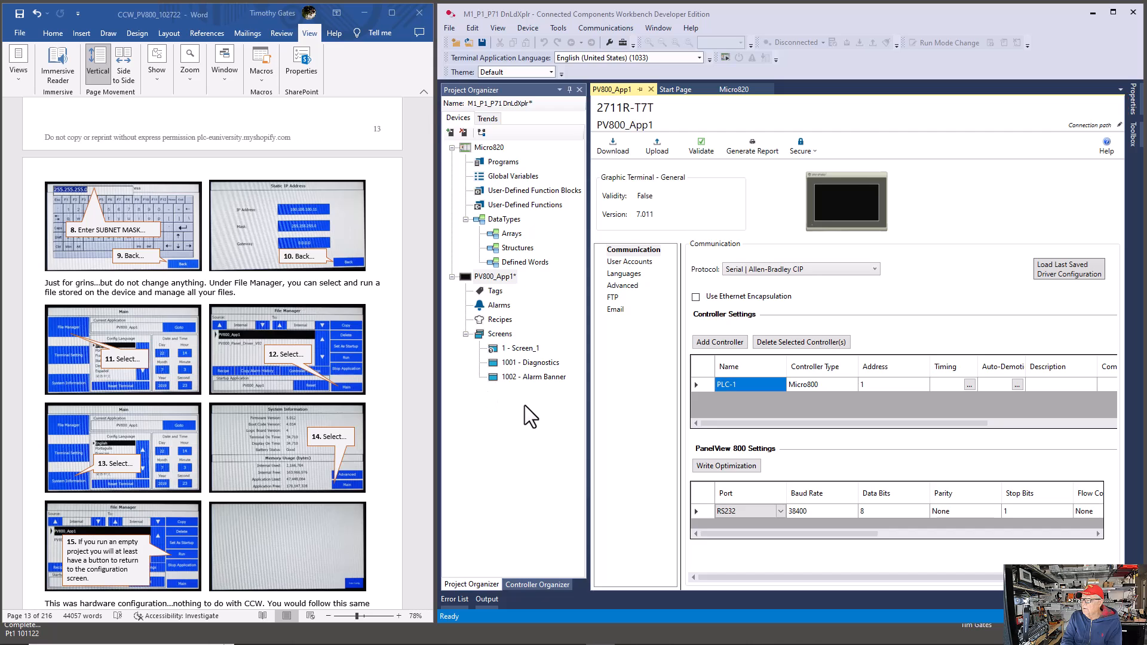
double_click(519, 348)
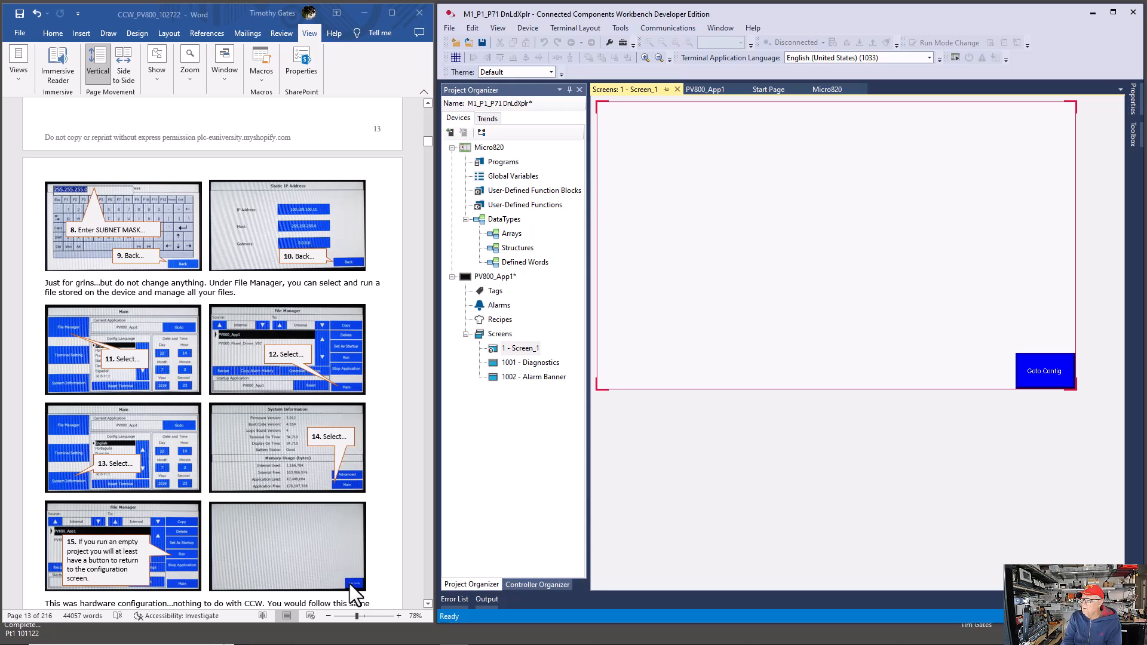
left_click(676, 88)
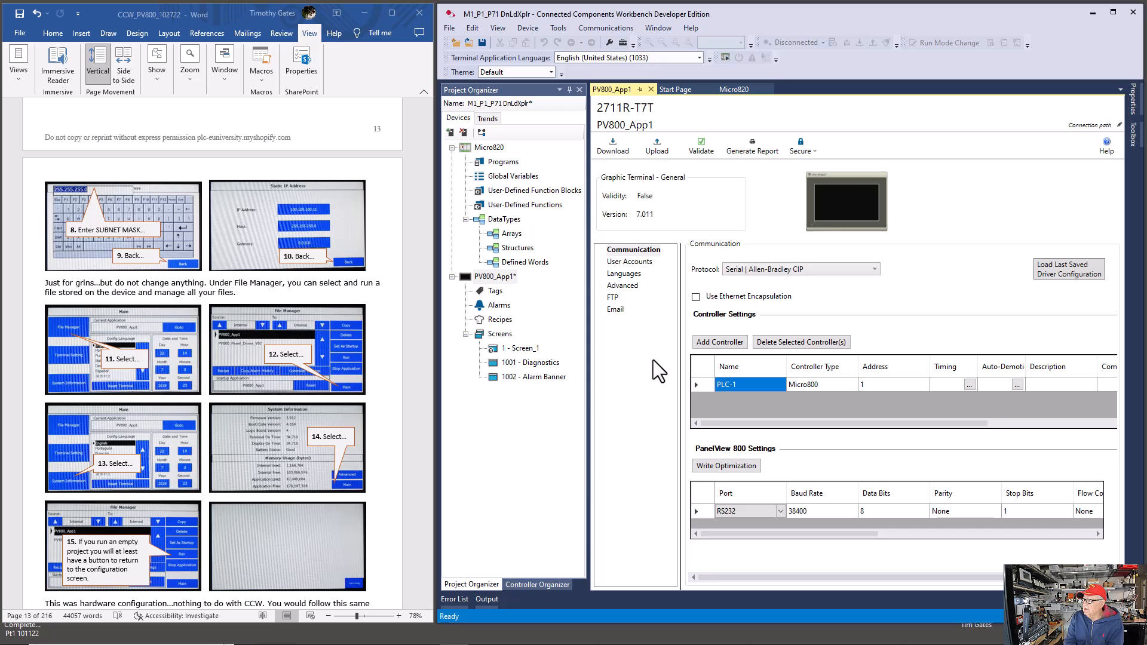
Set the PV800_App1 communication protocol to Ethernet | Allen-Bradley CIP.
left_click(874, 268)
left_click(799, 376)
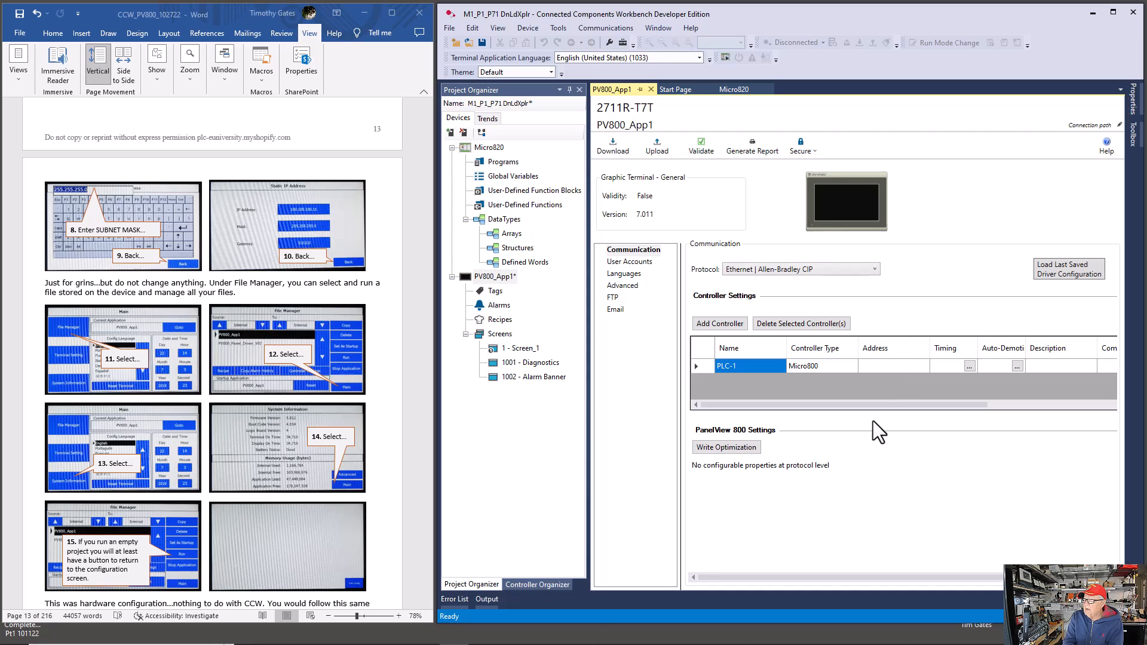
Look up the Micro820's IP address under AB_ETHIP-1 in RSLinx Classic and enter 100.100.100.117 as PLC-1's address.
mouse_move(423, 641)
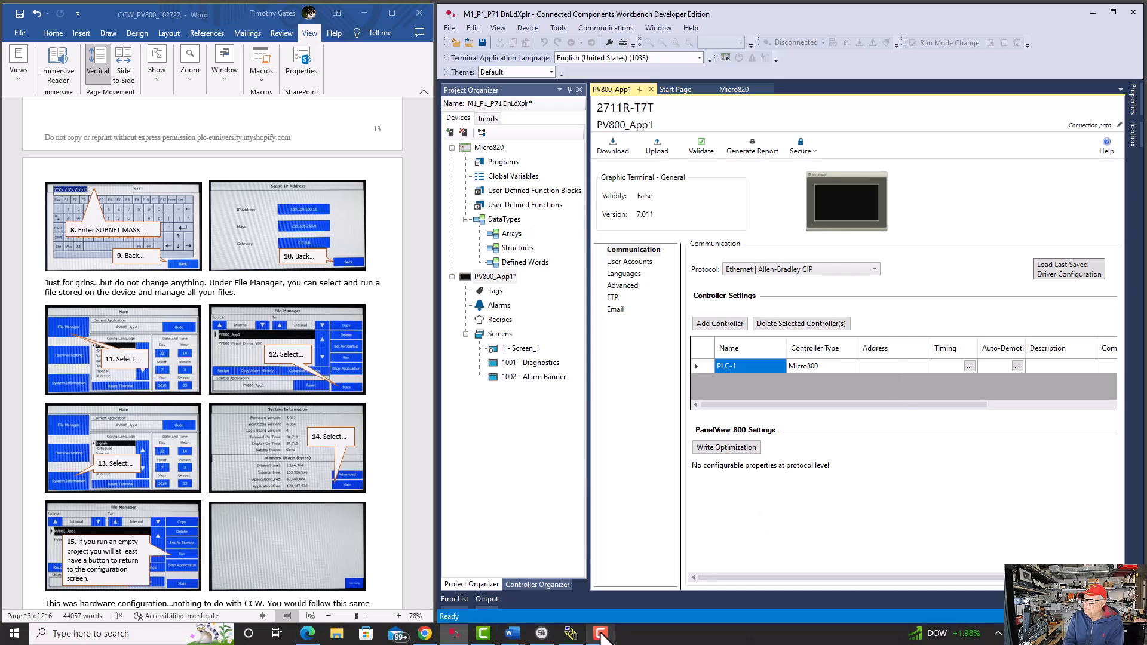
left_click(571, 633)
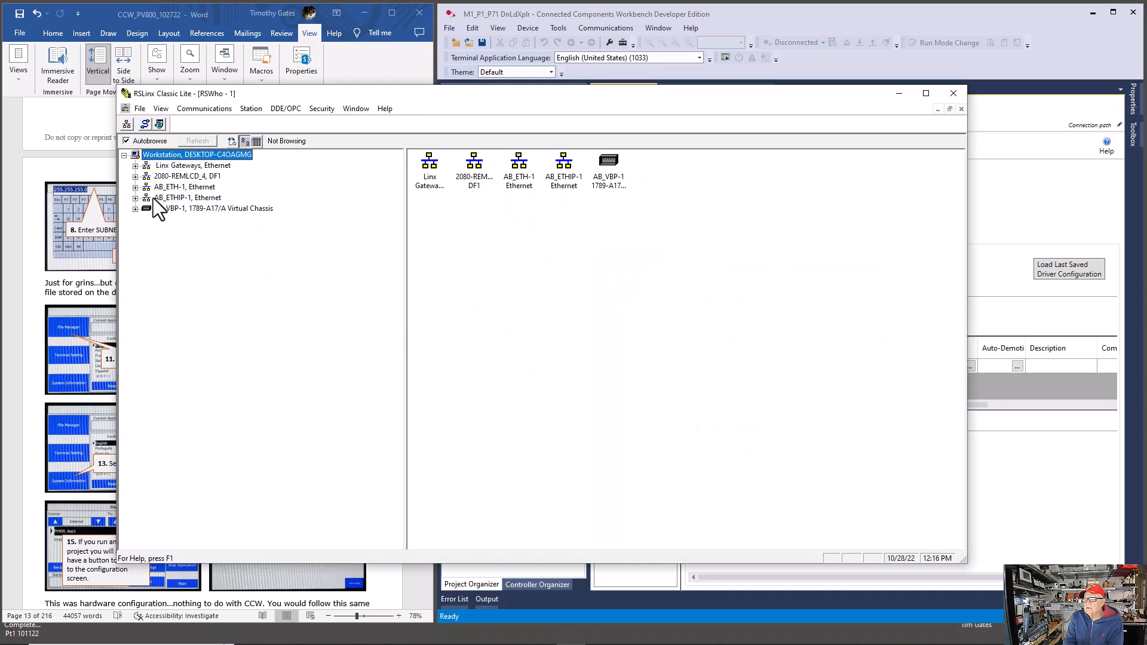
left_click(135, 198)
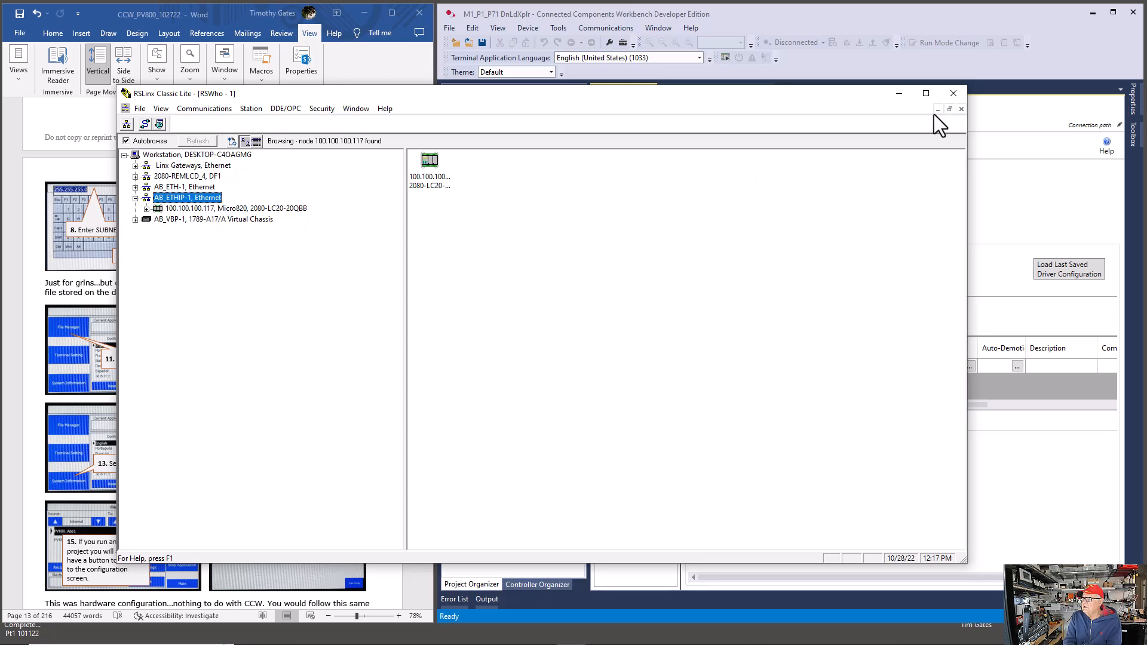
left_click(899, 93)
left_click(887, 363)
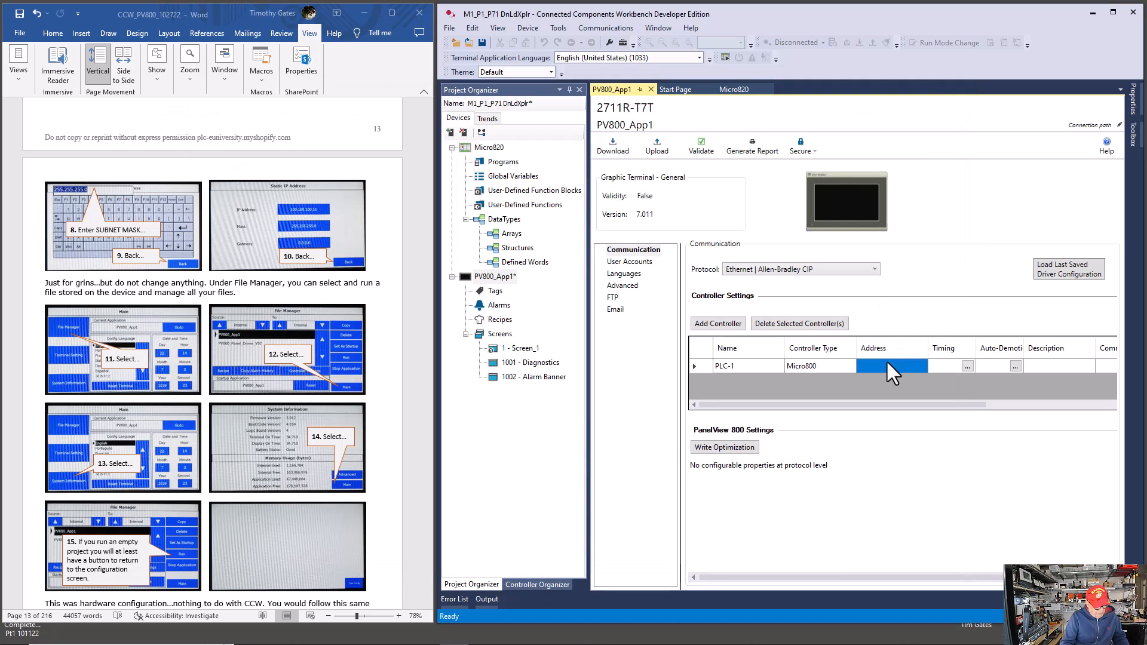
type("100.100.100.117")
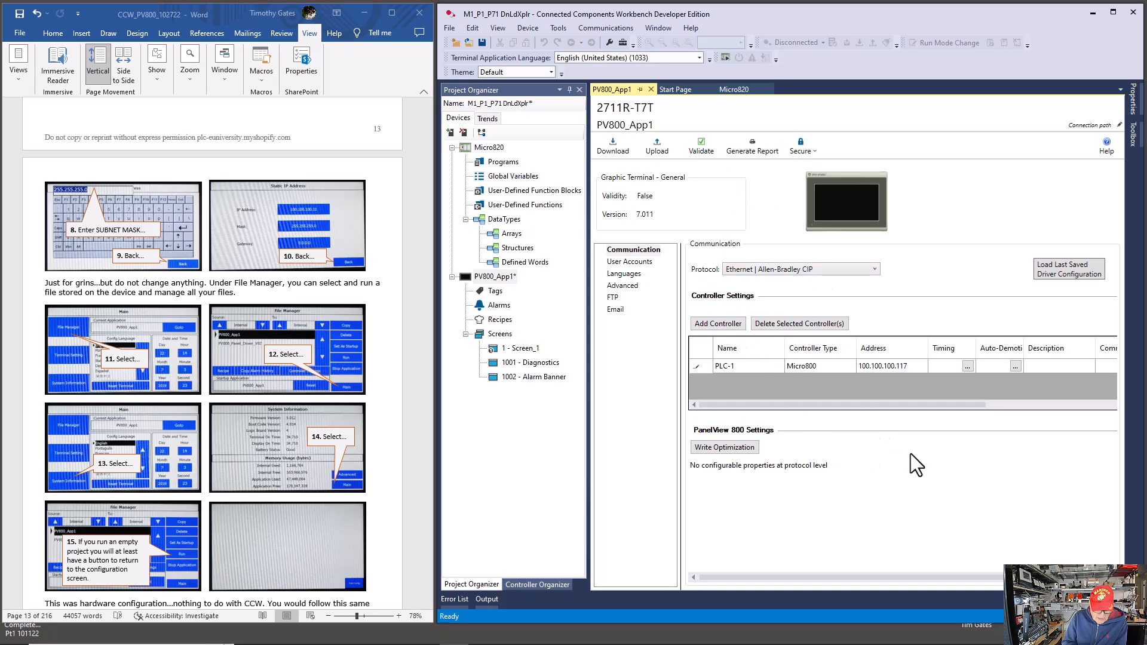
key("Return")
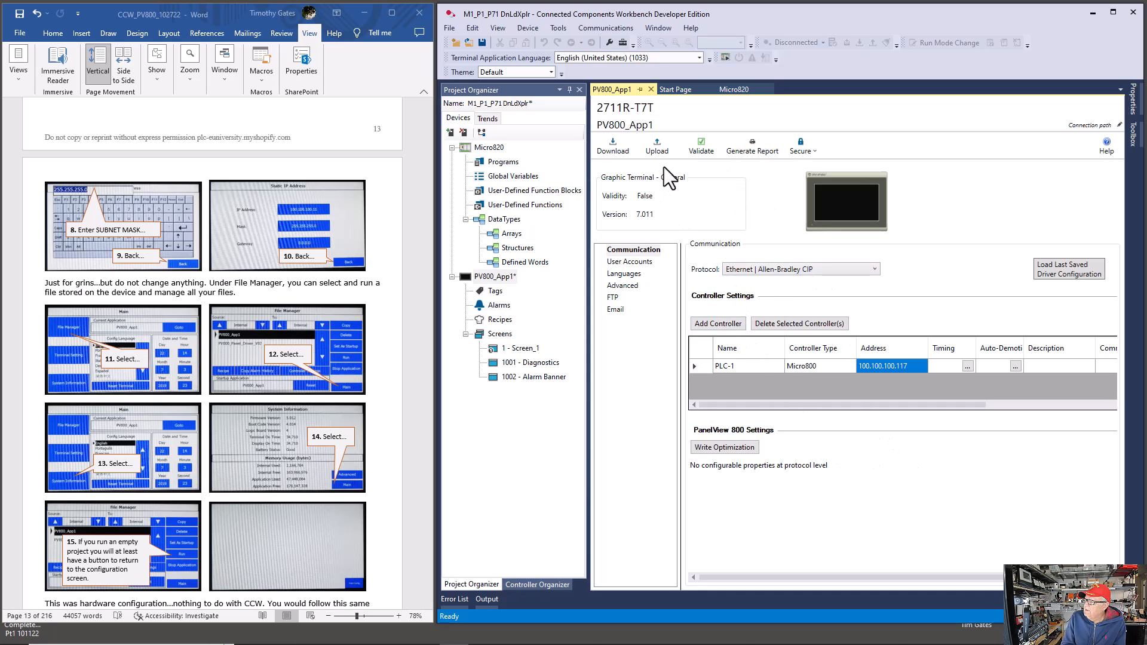
Validate PV800_App1, close the validation results and save the project.
left_click(694, 147)
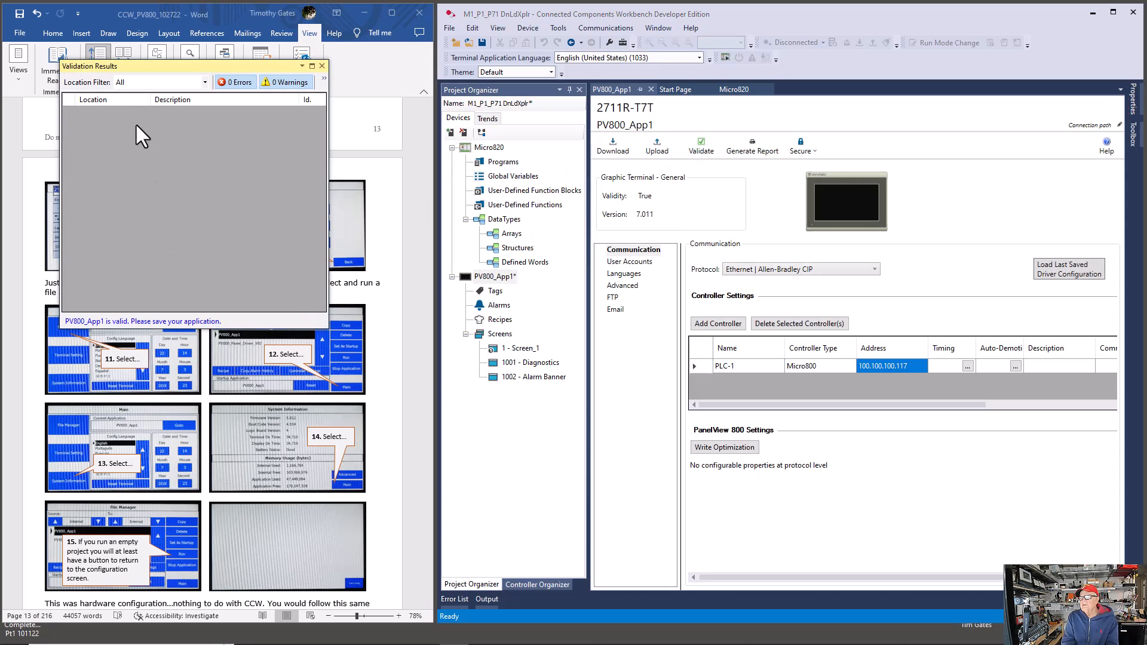
left_click_drag(133, 69, 626, 123)
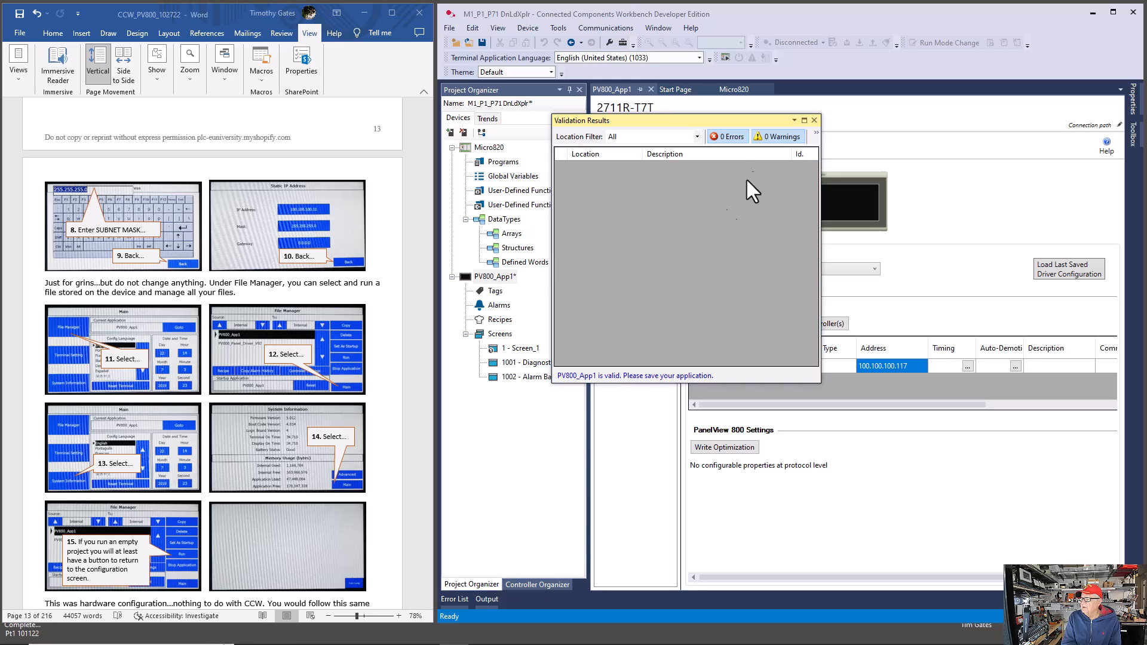
left_click(812, 120)
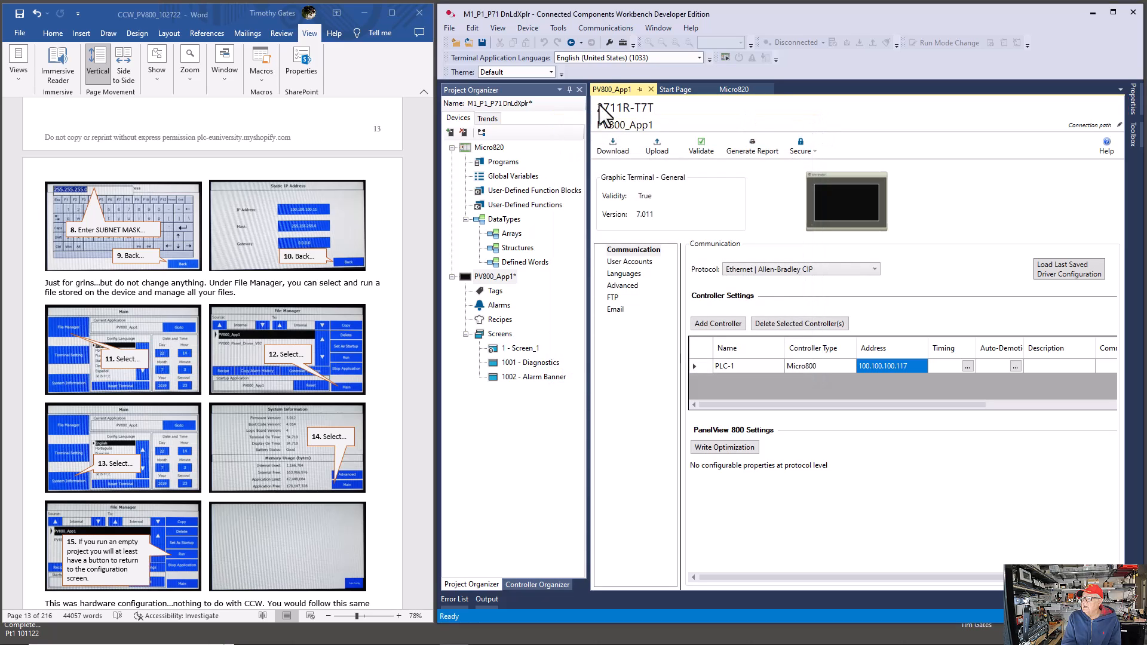
left_click(483, 44)
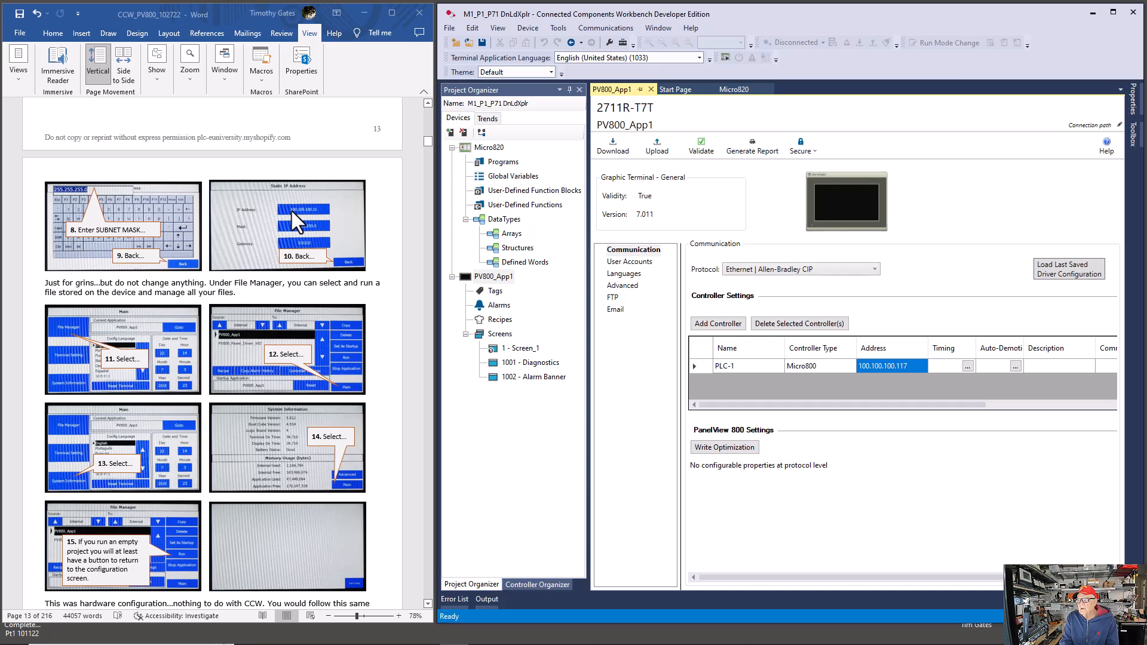
Review the manual's steps for entering the PV800's static IP address and subnet mask.
scroll(290, 209, "up", 4)
scroll(291, 209, "up", 1)
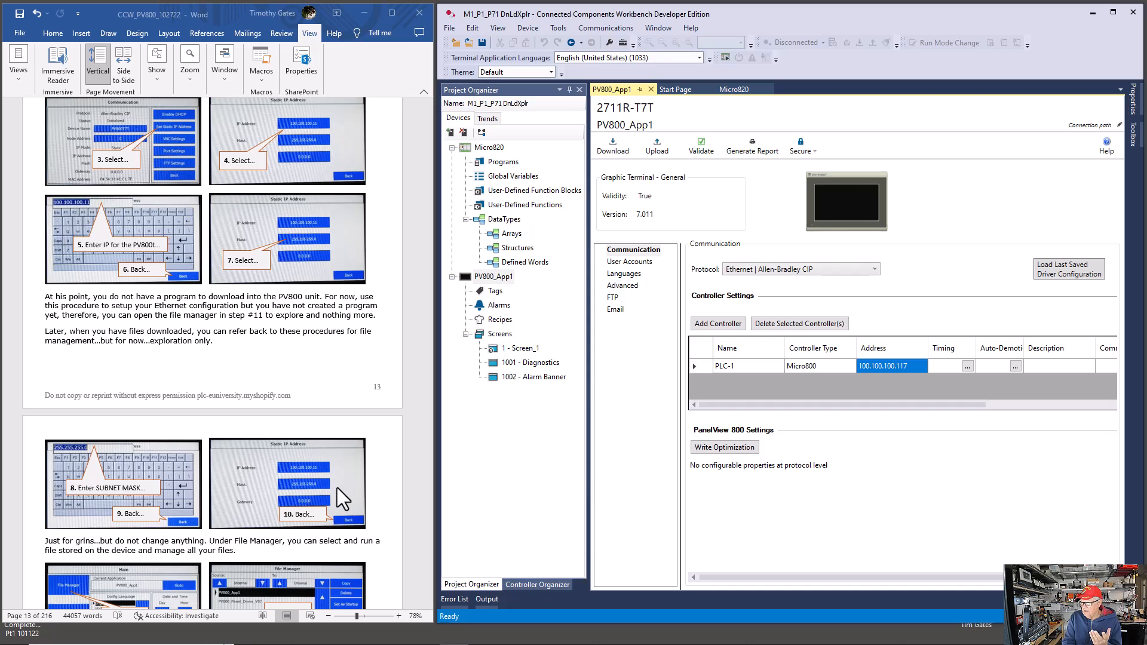
scroll(337, 487, "down", 2)
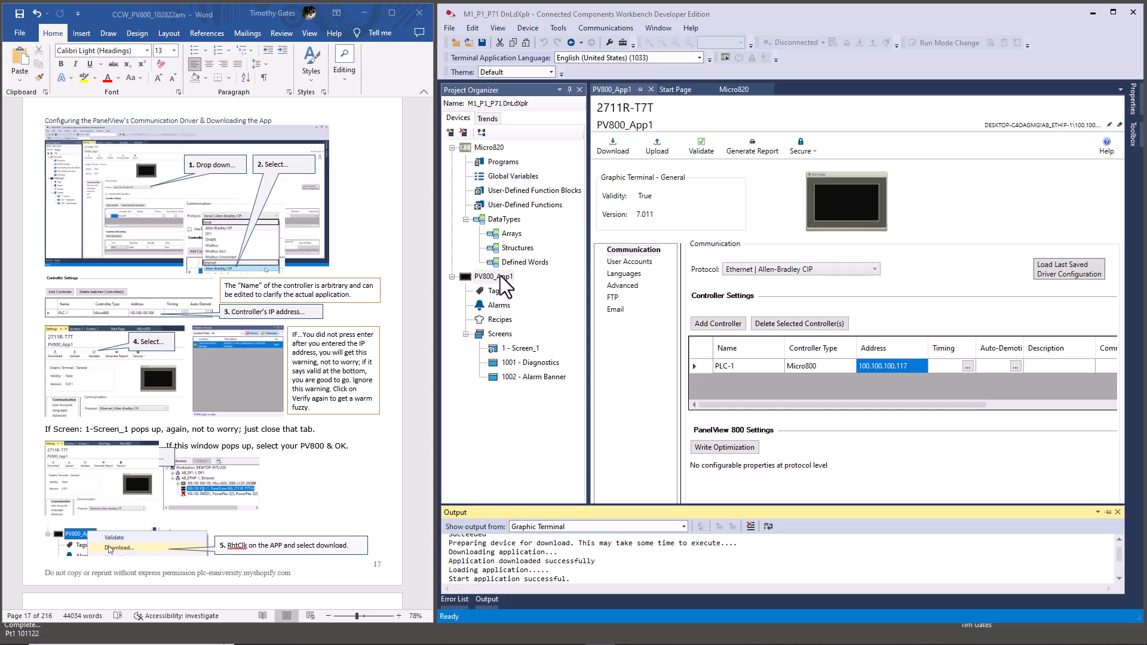
Download PV800_App1 to the graphic terminal and start the new application.
left_click(500, 278)
right_click(505, 289)
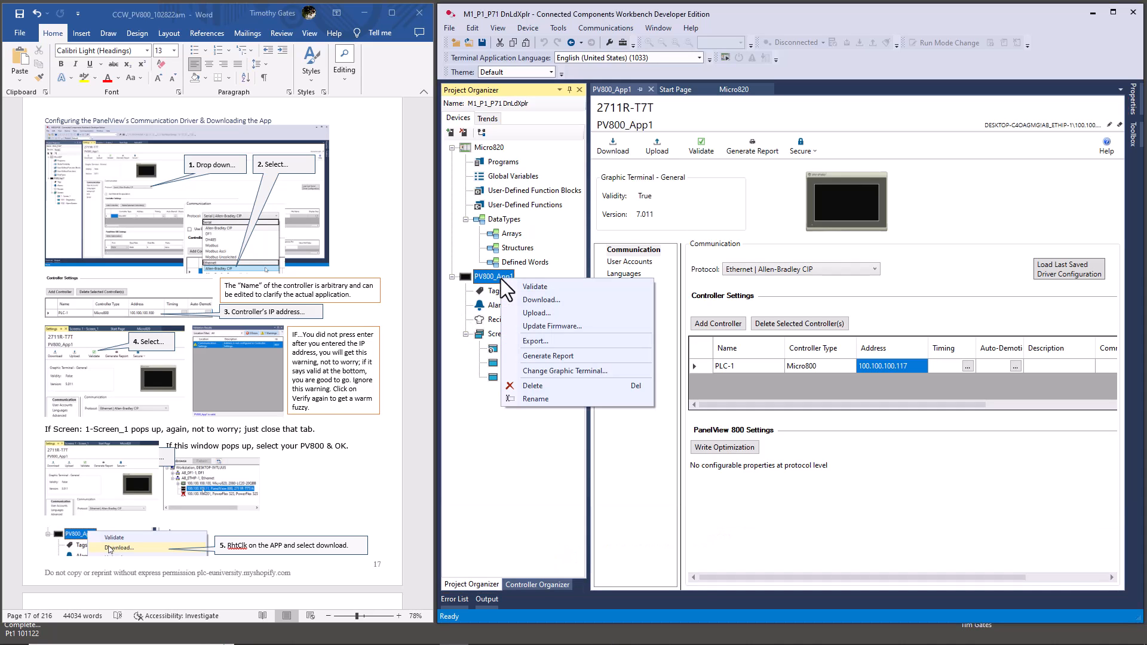
left_click(546, 300)
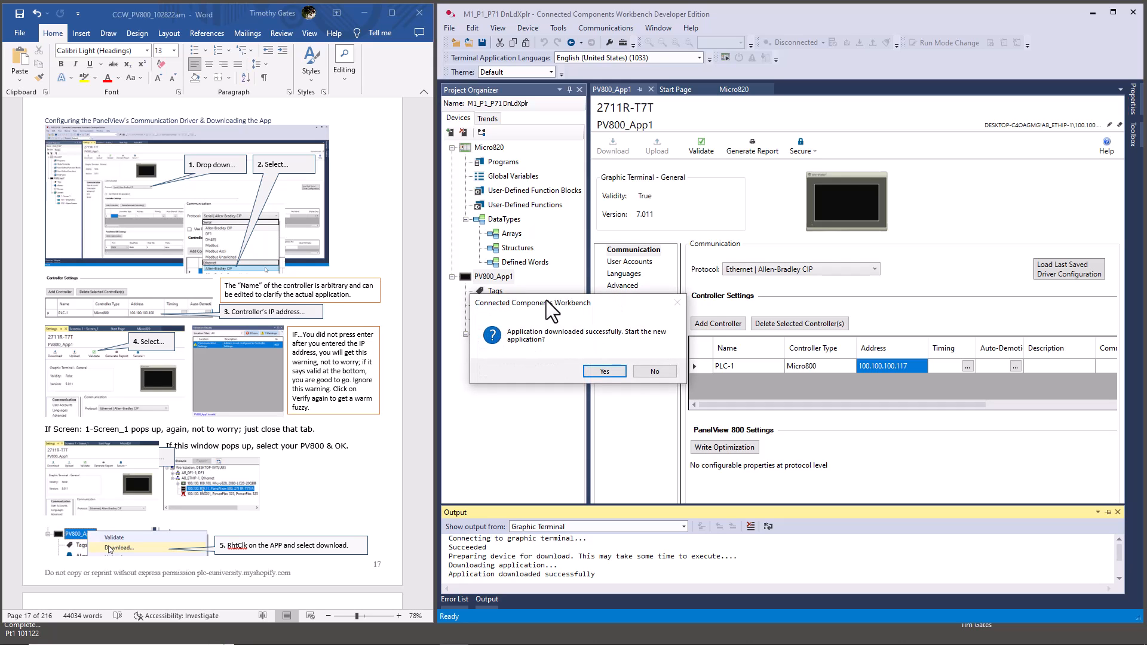
left_click(605, 371)
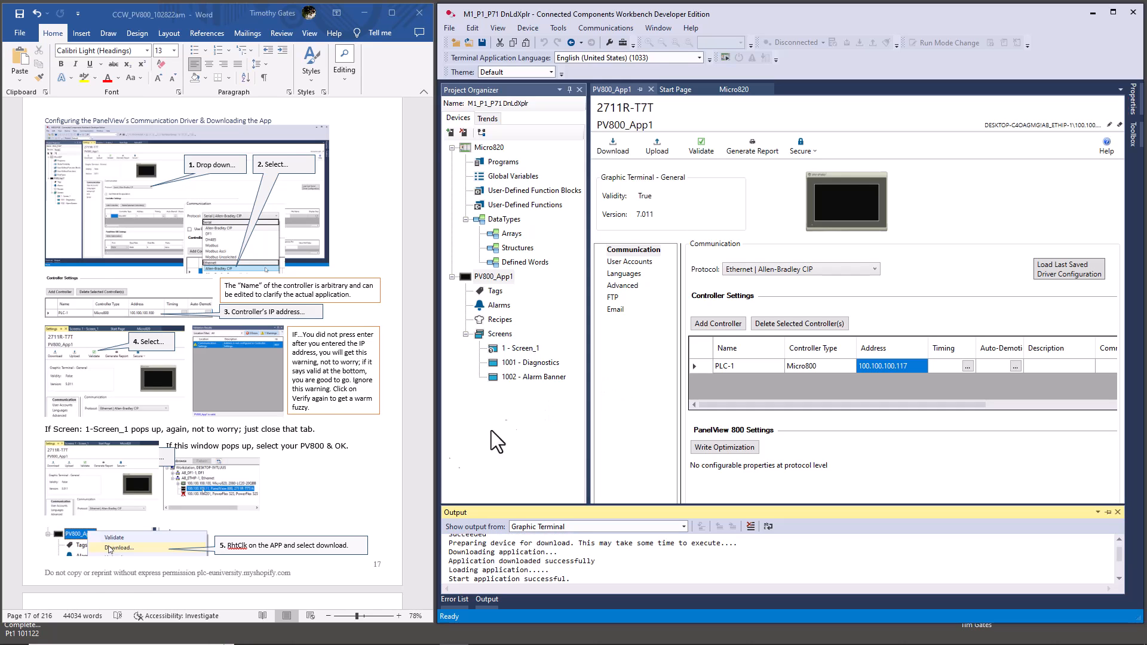
Consult the manual's section on adding a new screen and add another screen to PV800_App1.
scroll(371, 486, "down", 6)
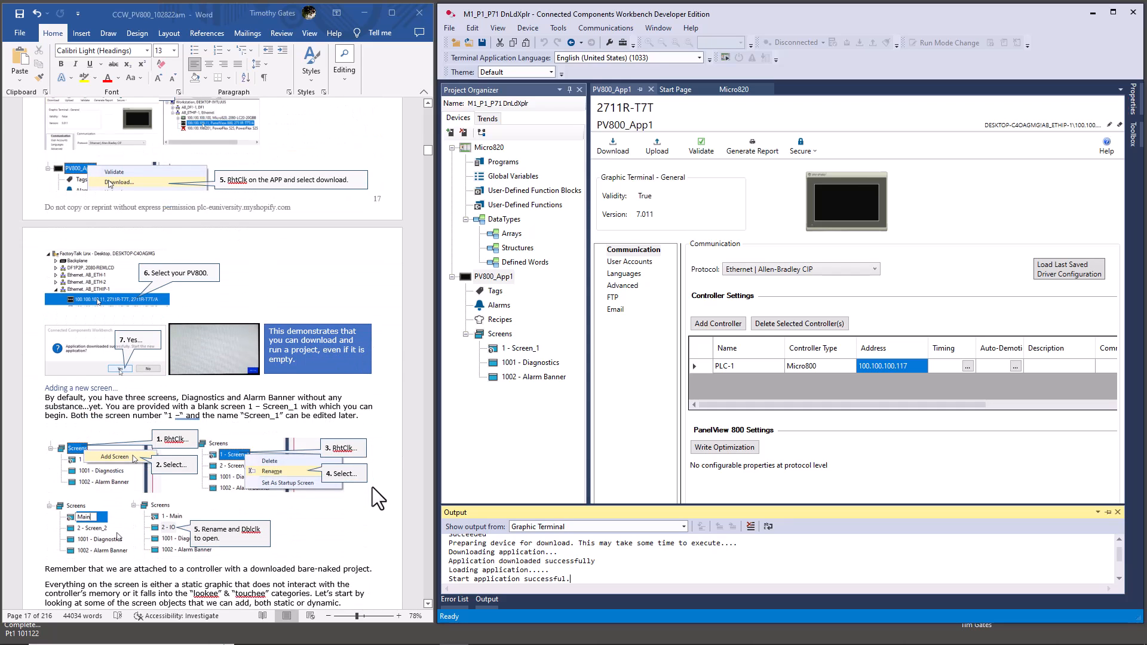
scroll(371, 486, "down", 2)
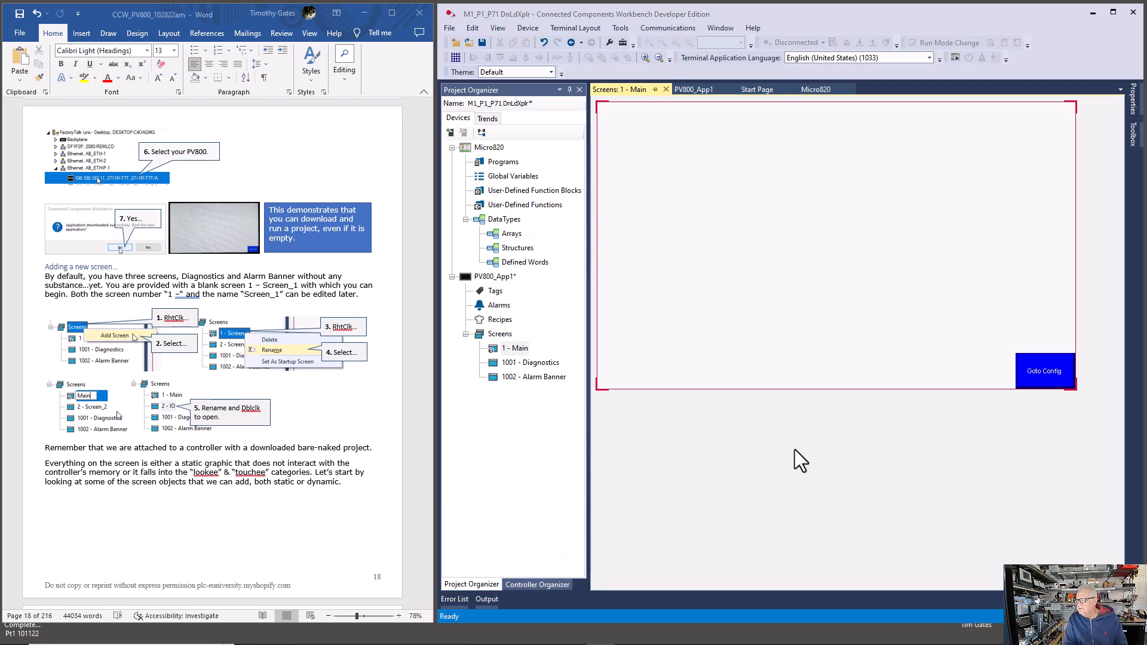
right_click(500, 336)
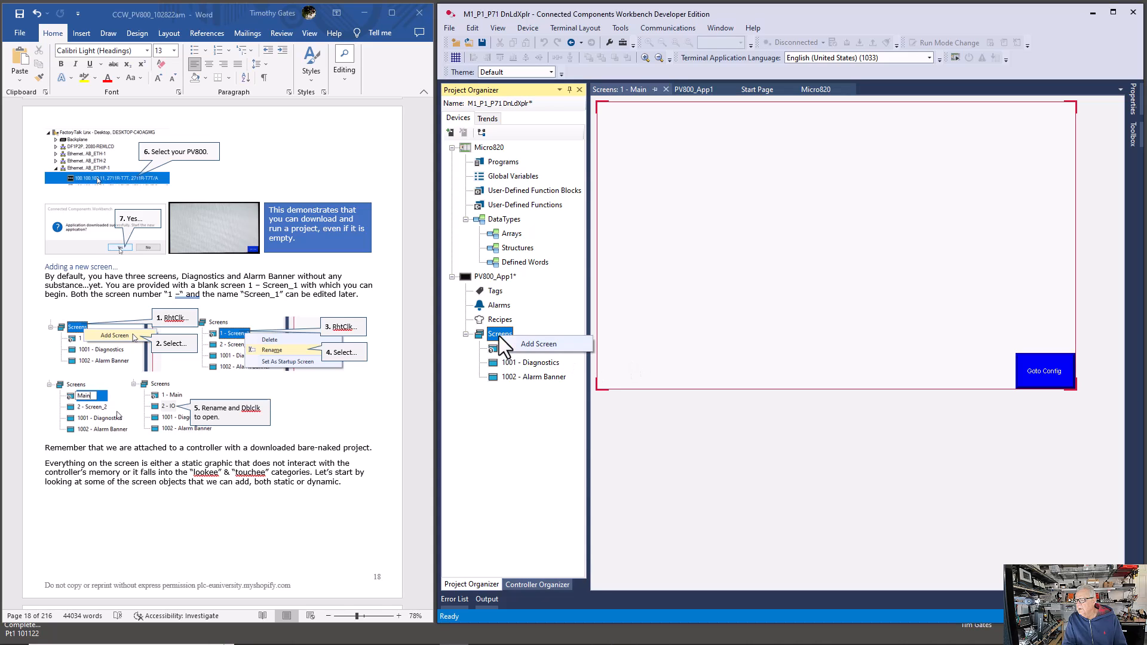
left_click(533, 341)
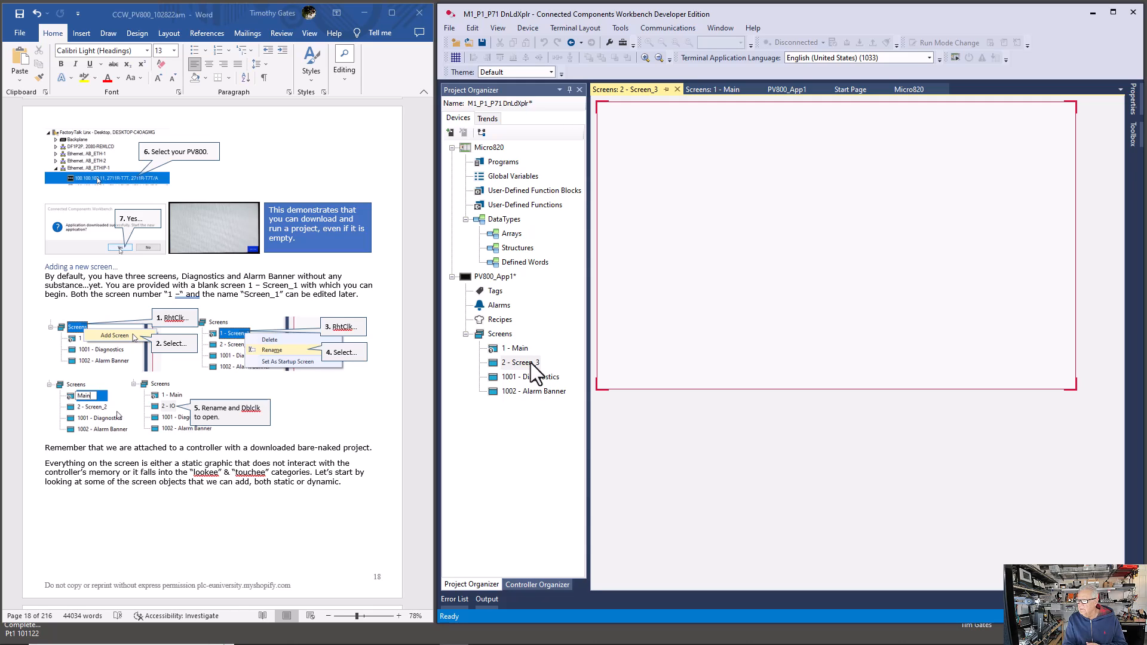
Rename the newly added screen 2 - Screen_3 in PV800_App1 as 2 - IO.
left_click(530, 363)
right_click(529, 364)
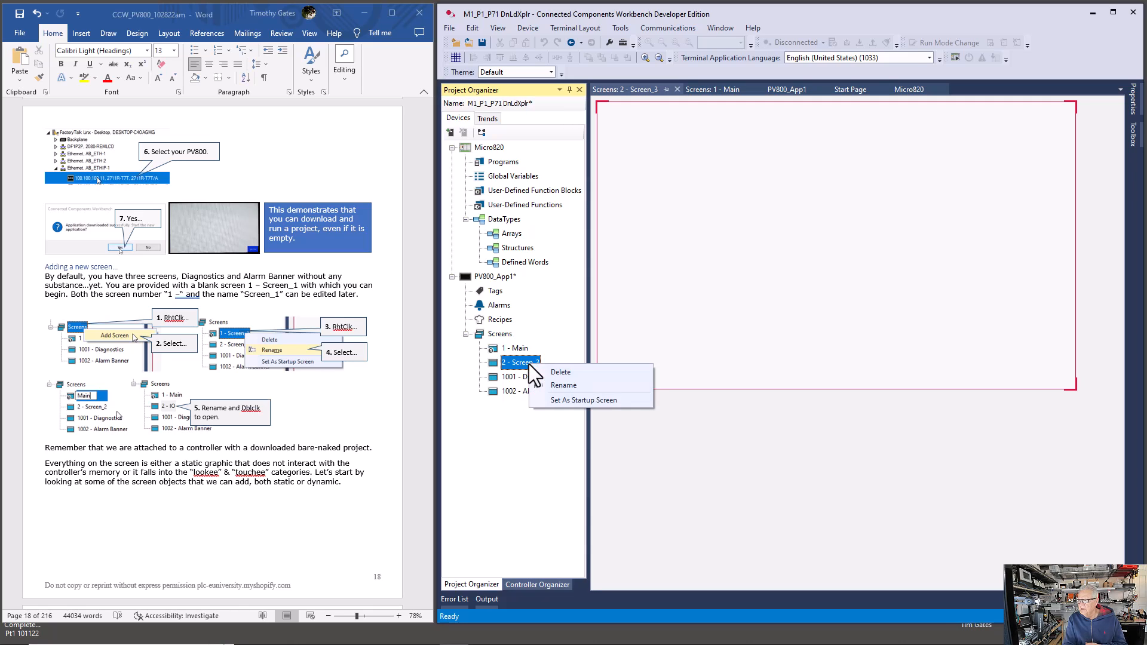
left_click(553, 385)
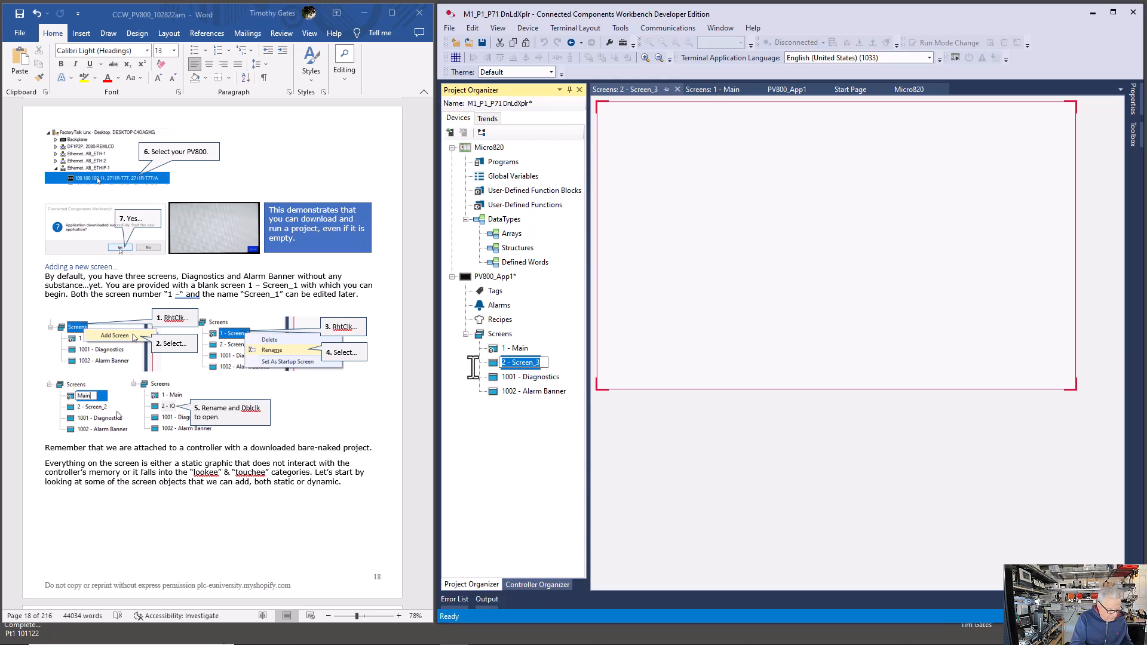
type("2 - IO")
key("Return")
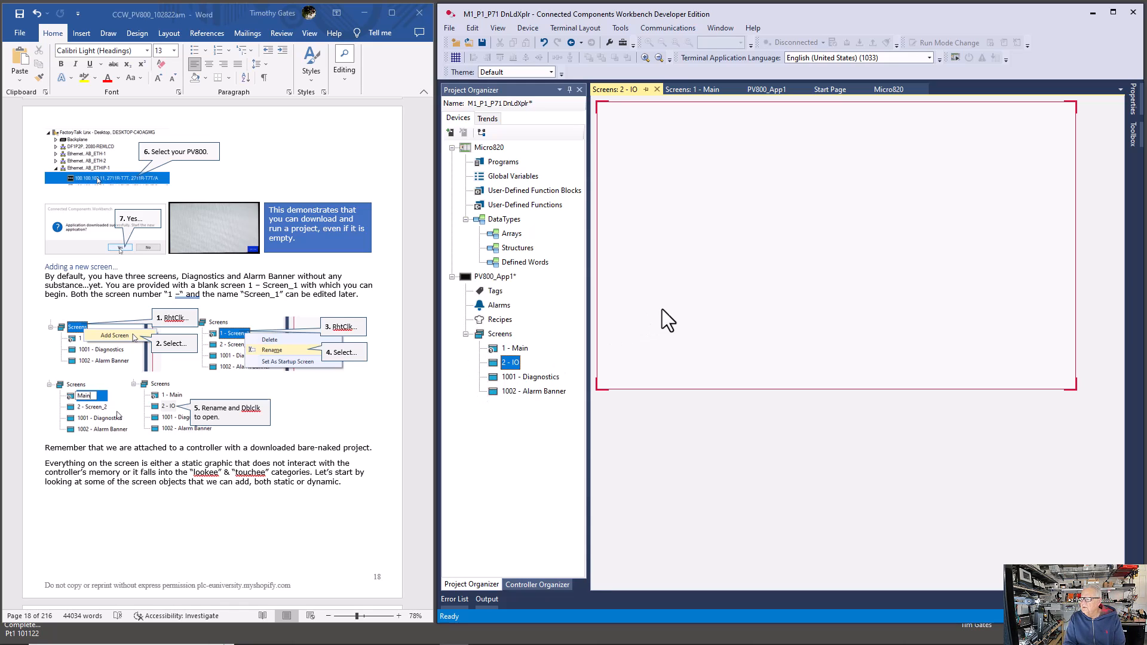
Add a Goto Screen button to the 1 - Main screen and position it directly above the Goto Config button.
left_click(697, 92)
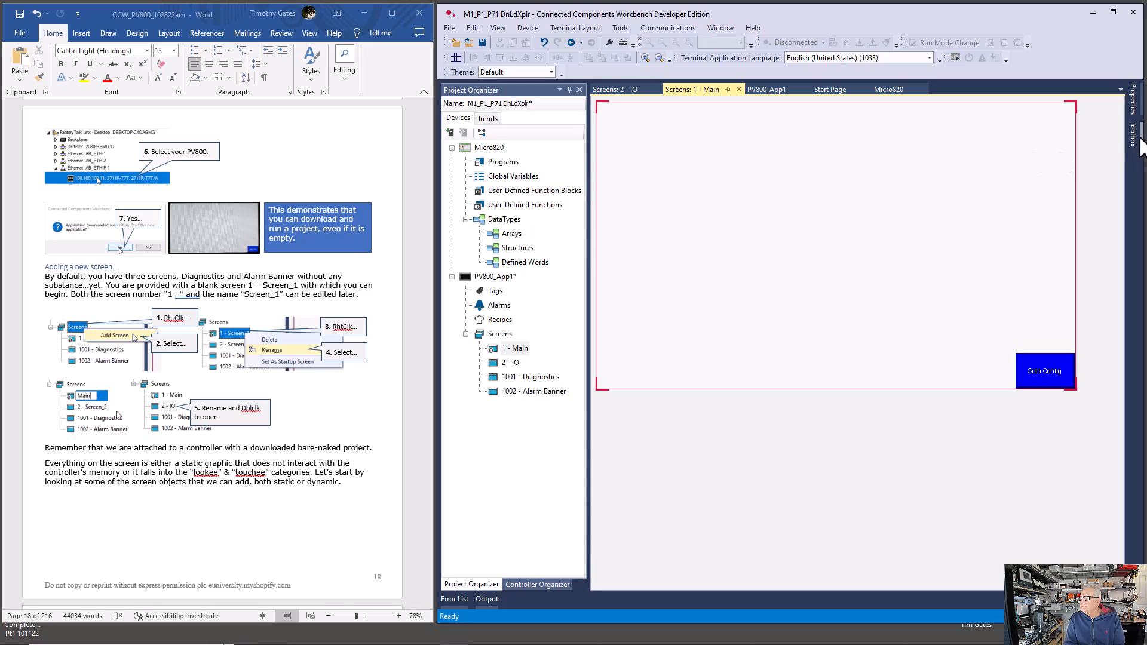
mouse_move(1139, 137)
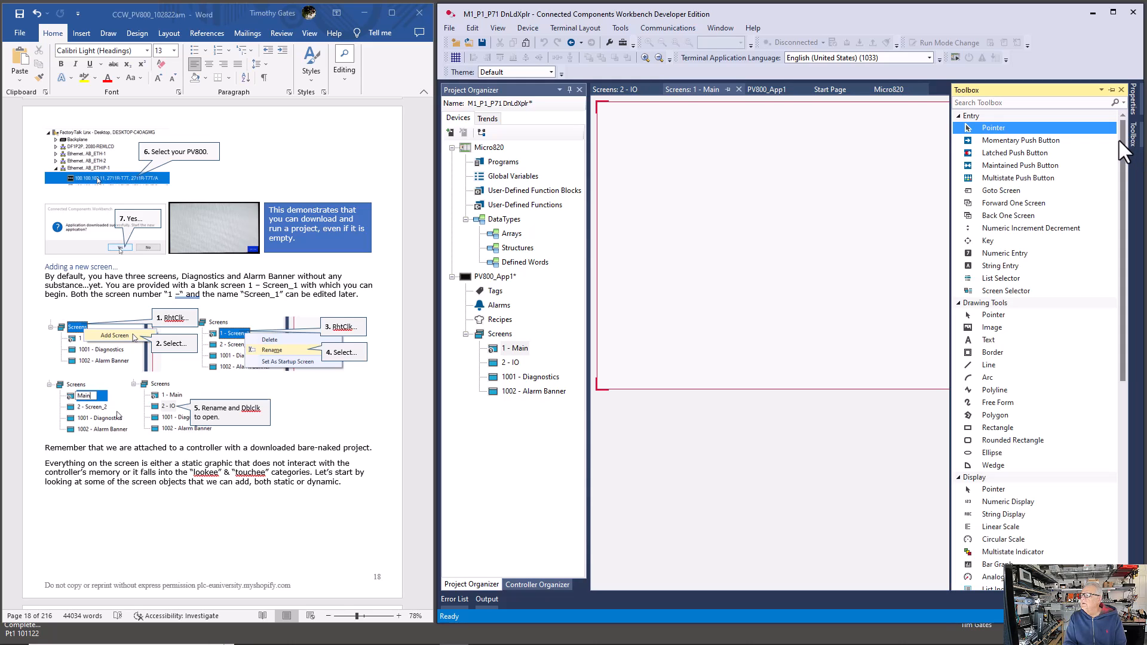
left_click(998, 190)
left_click(725, 147)
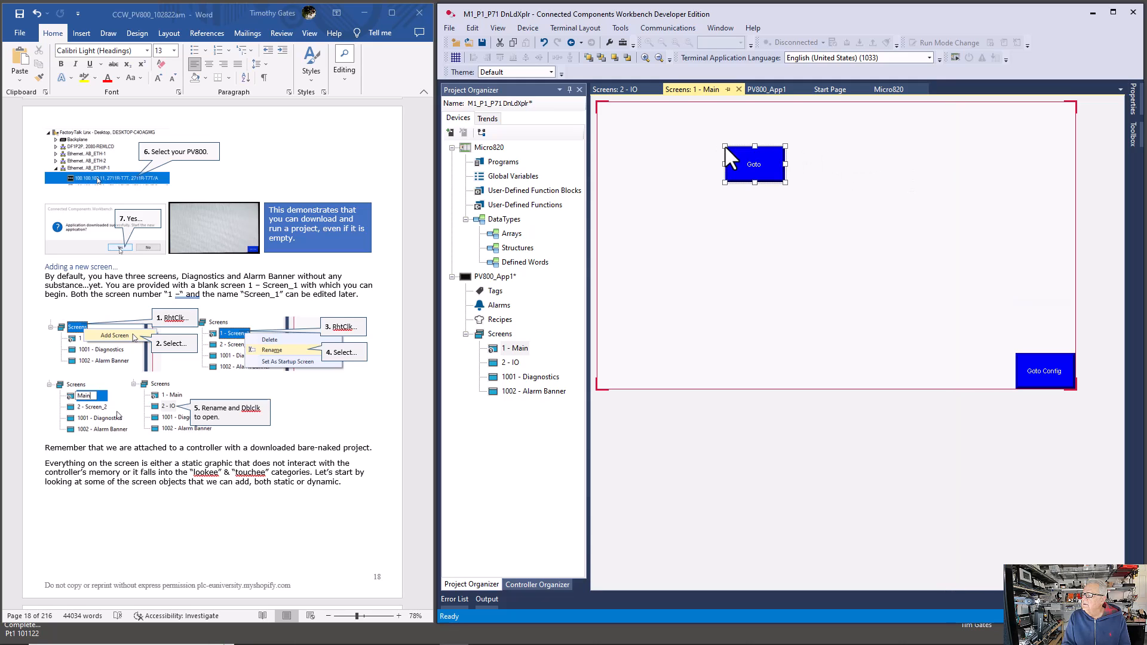
left_click_drag(747, 160, 1038, 330)
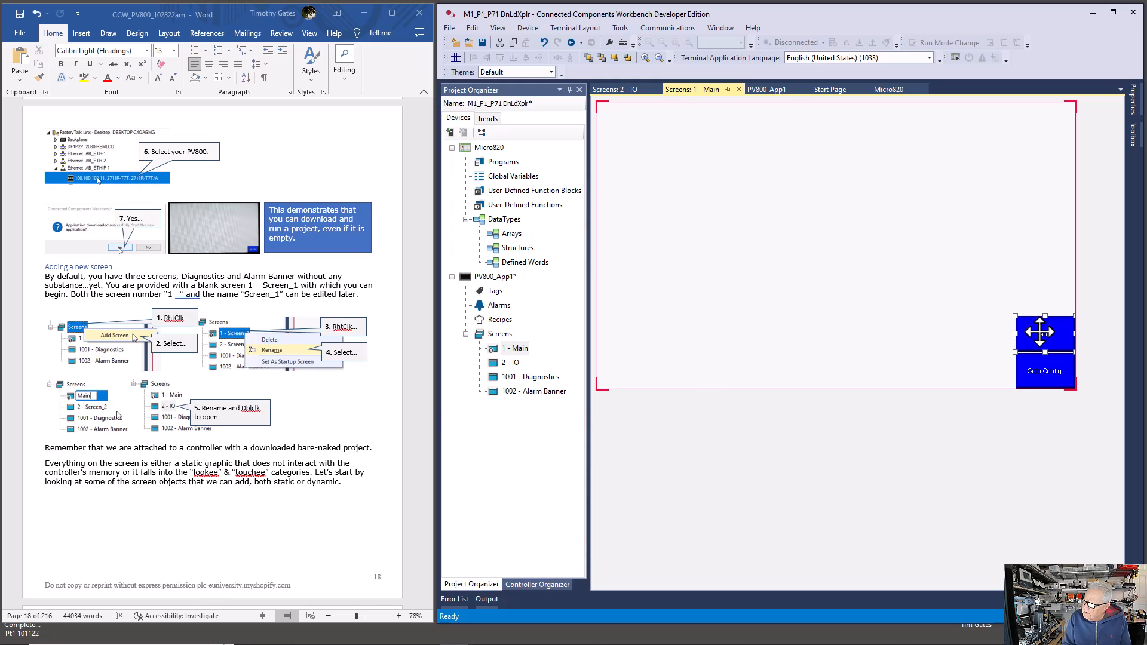
Change the new Goto Screen button's label text to I/O.
double_click(1040, 332)
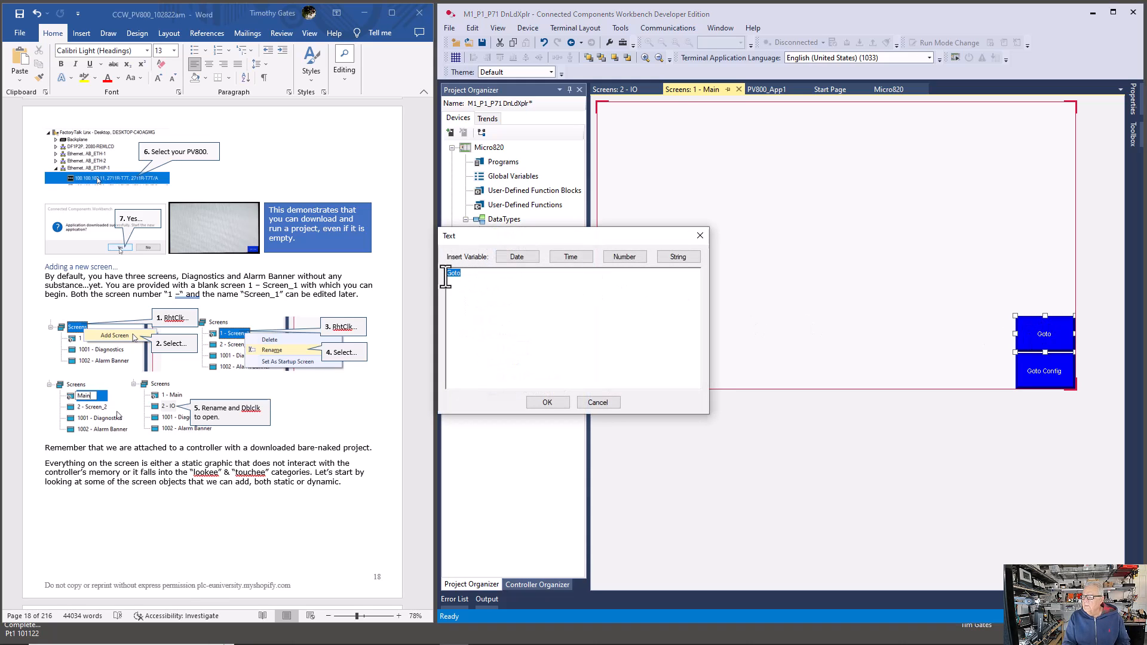
type("I/O")
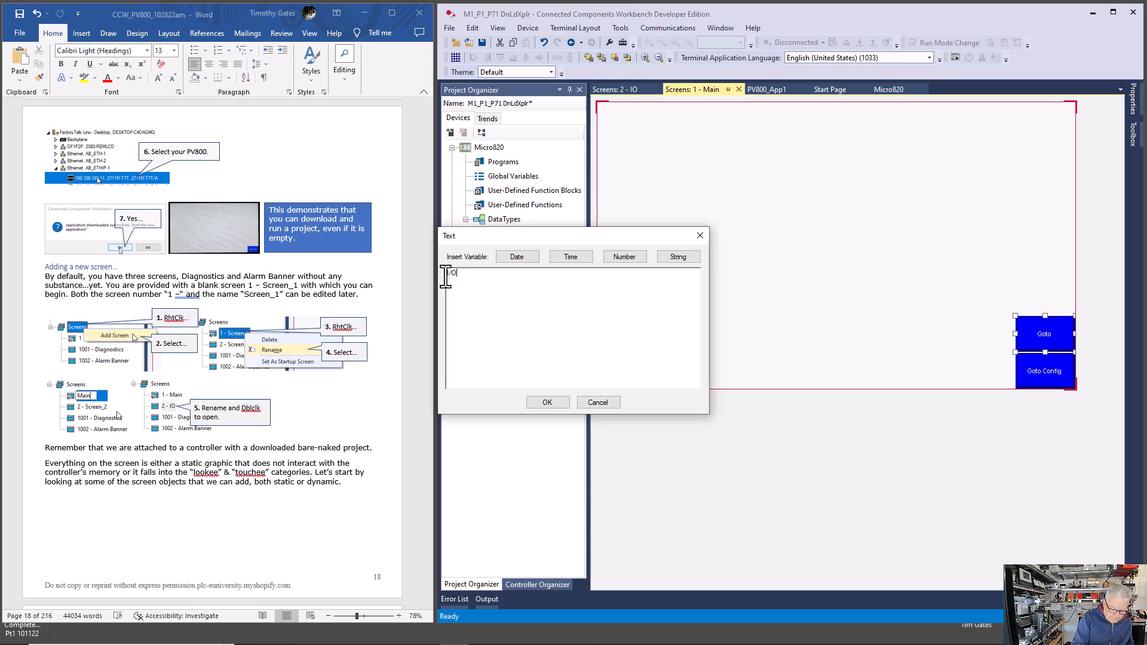
left_click(557, 403)
double_click(1050, 336)
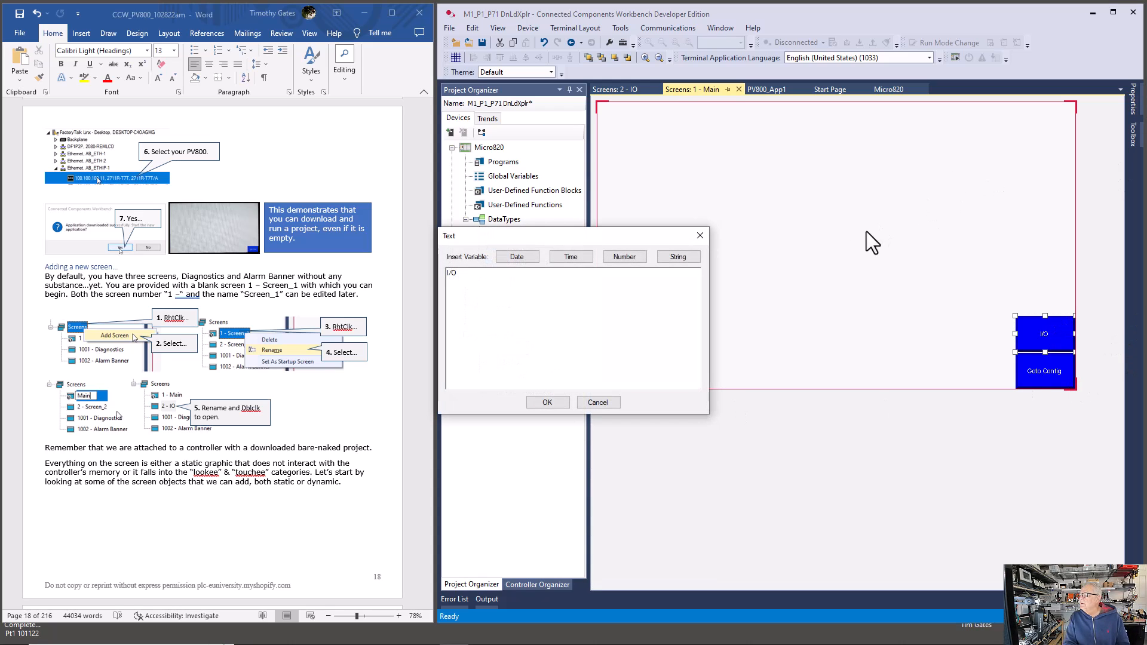
left_click(614, 405)
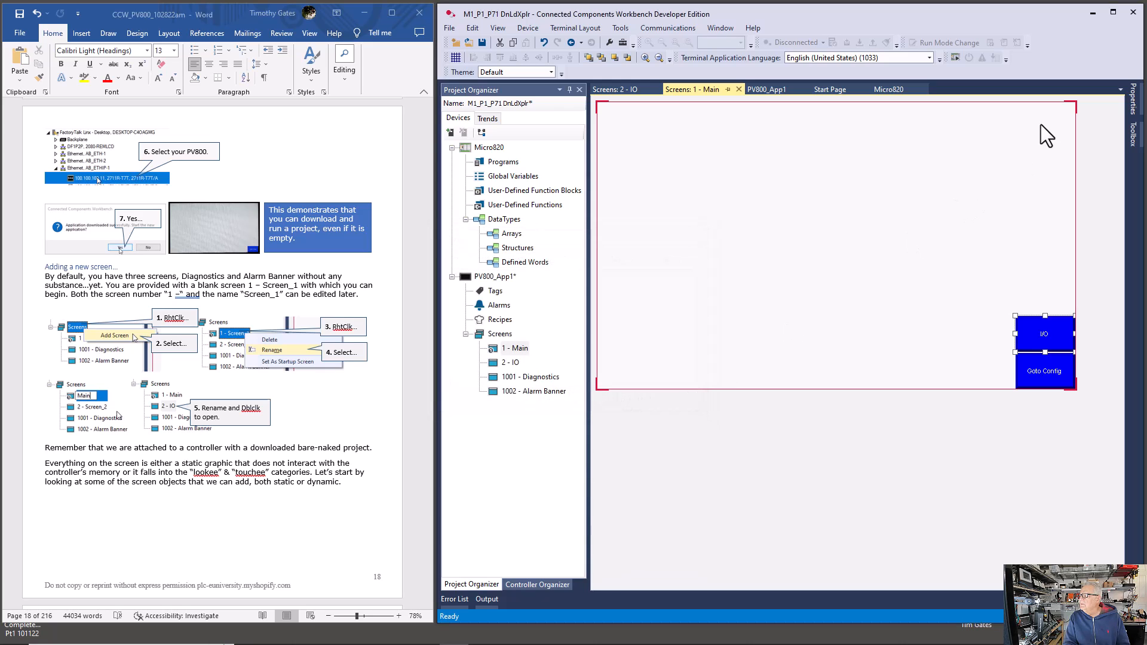
Set the I/O button's font size to 36.
mouse_move(1133, 99)
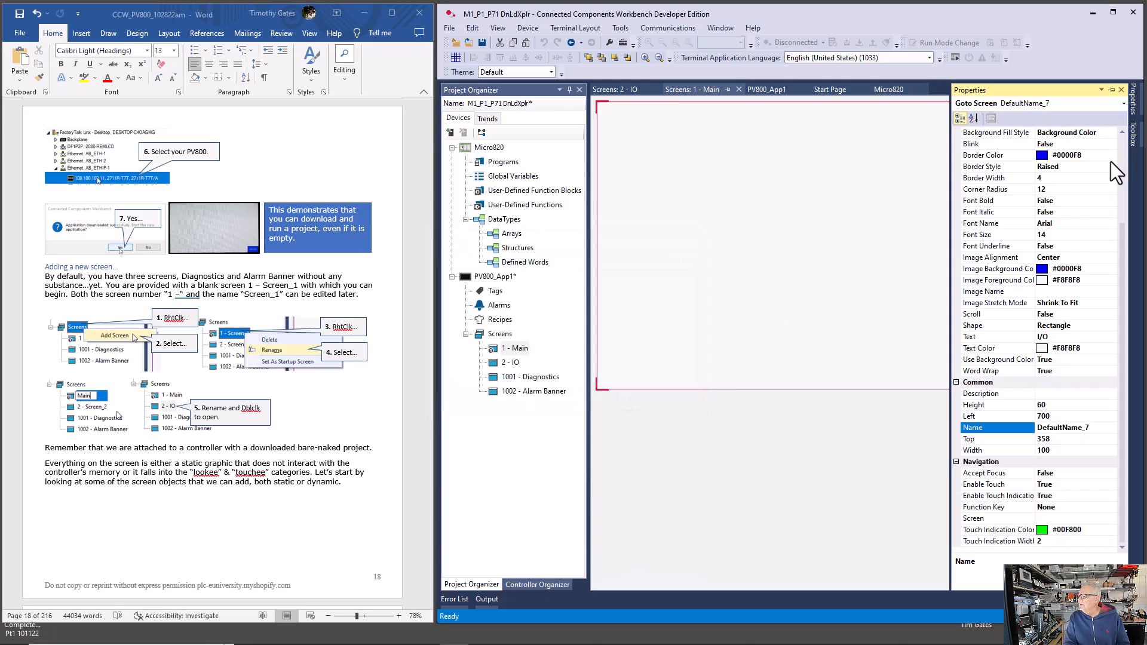
left_click(1050, 233)
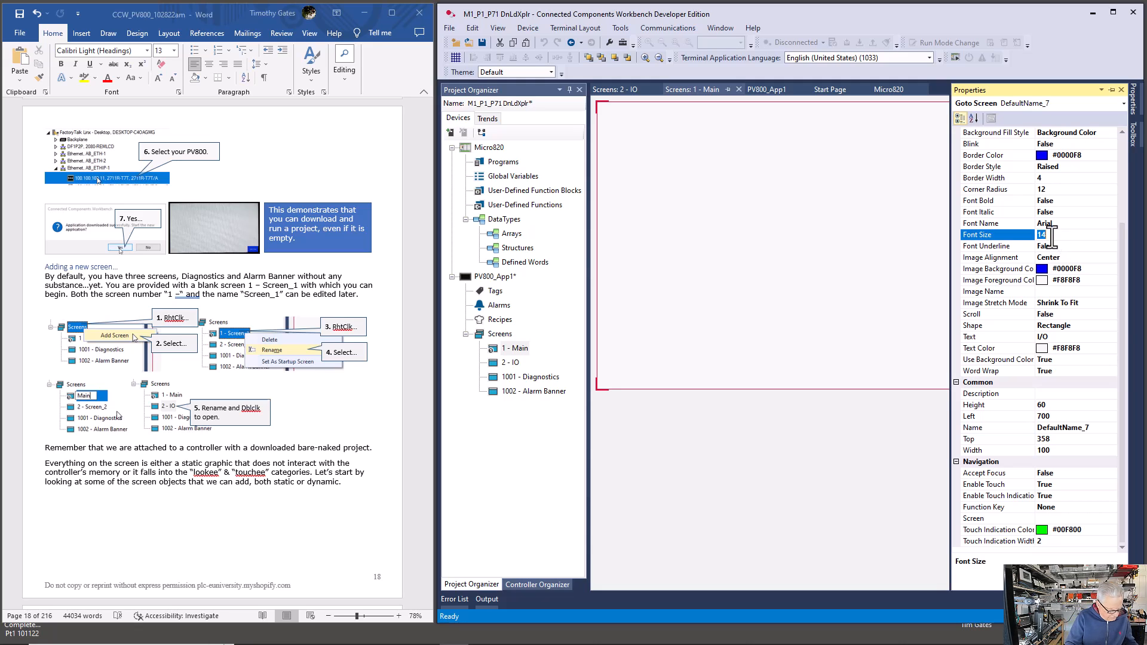
type("36")
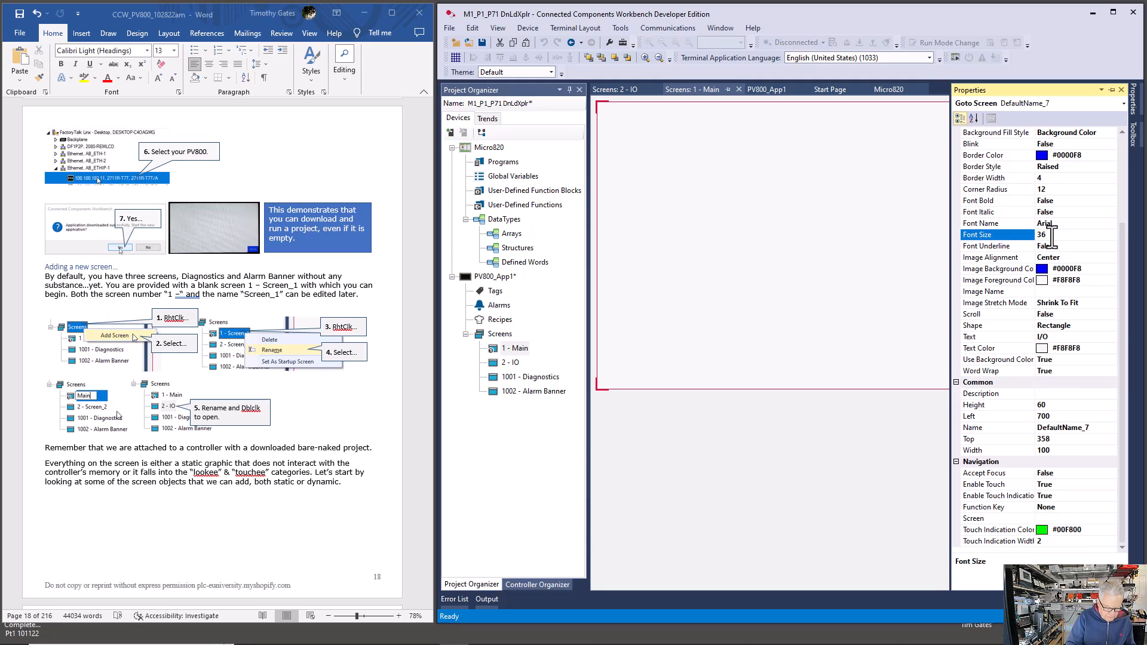
left_click(836, 222)
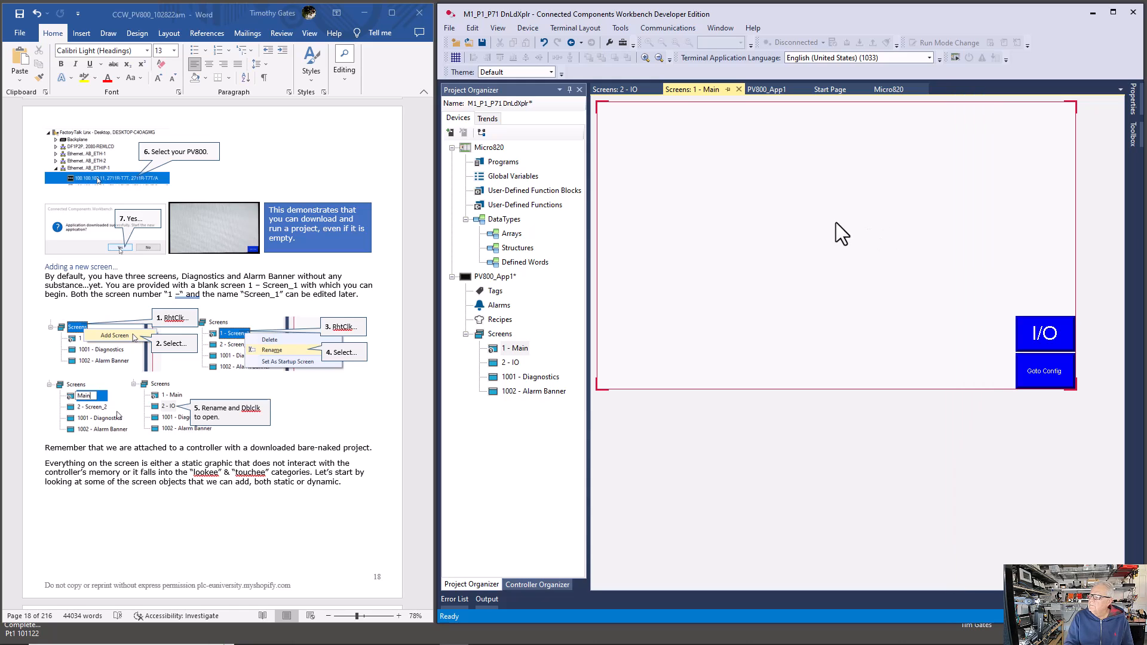
Assign 2 - IO as the screen that the I/O button navigates to.
double_click(1037, 332)
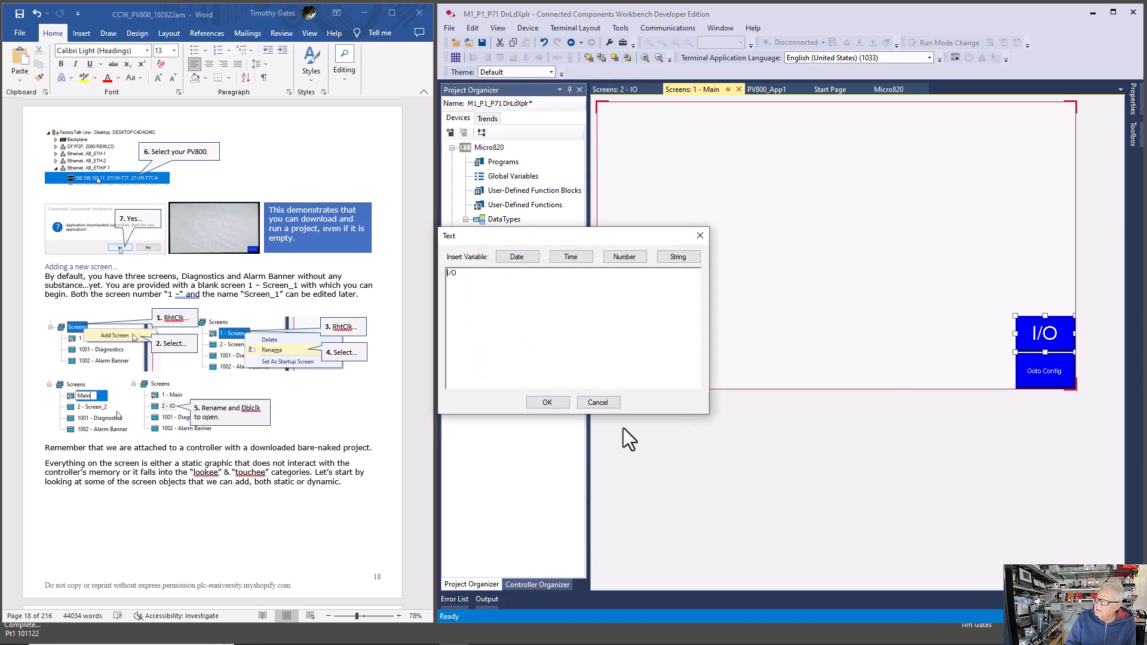
left_click(598, 403)
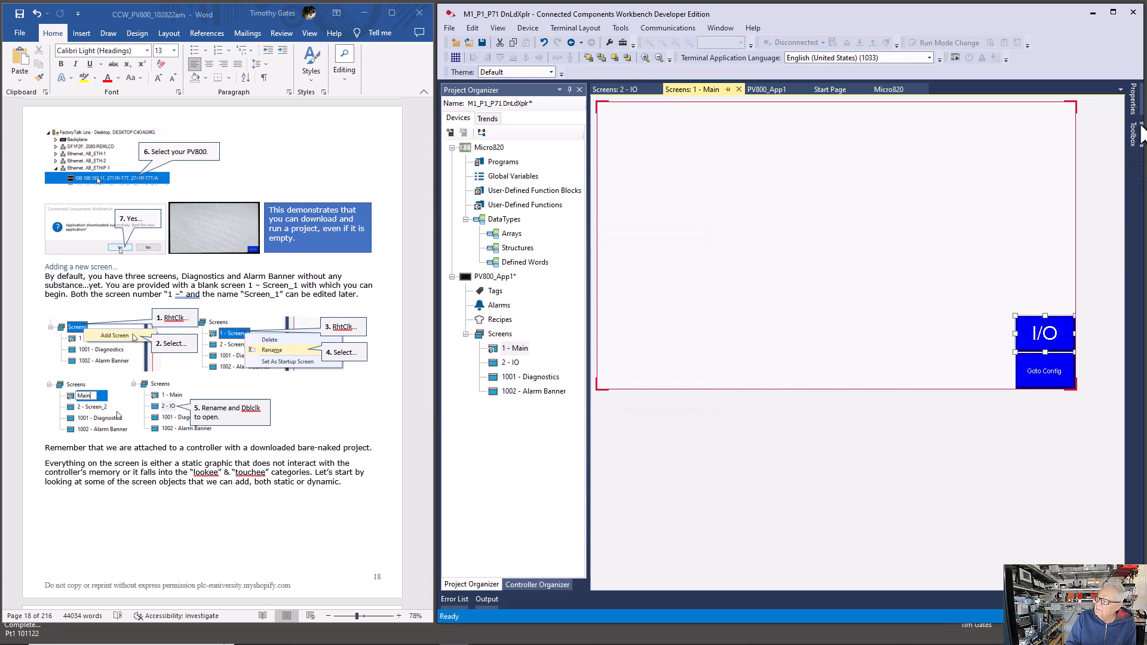
mouse_move(1133, 100)
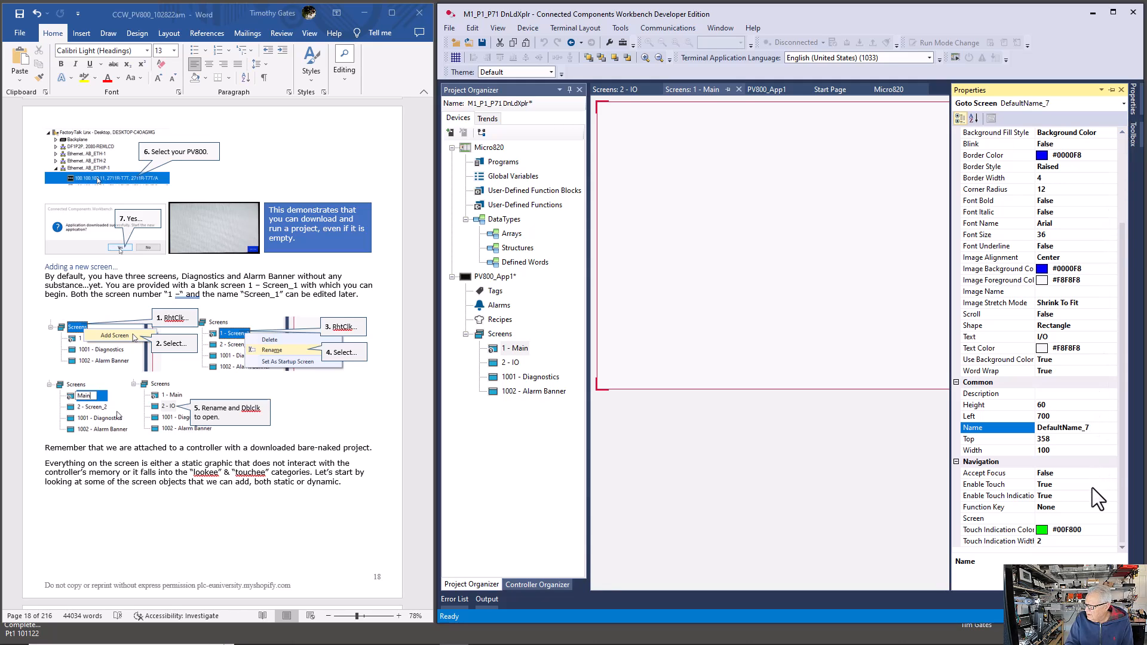
left_click(1078, 519)
left_click(1110, 518)
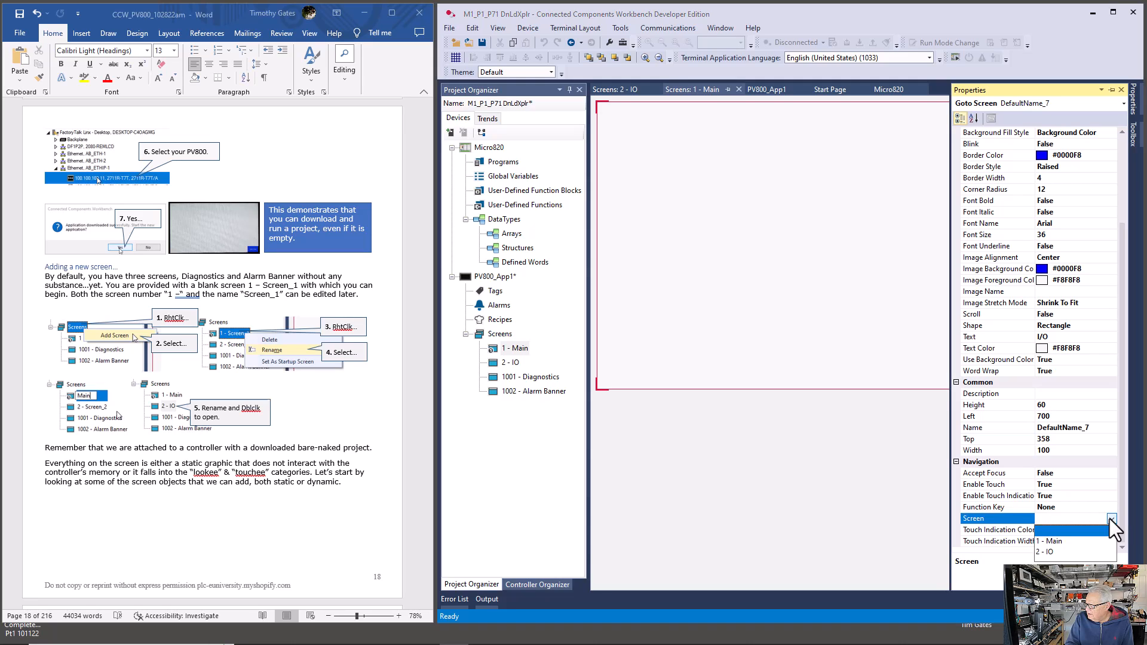
left_click(1048, 552)
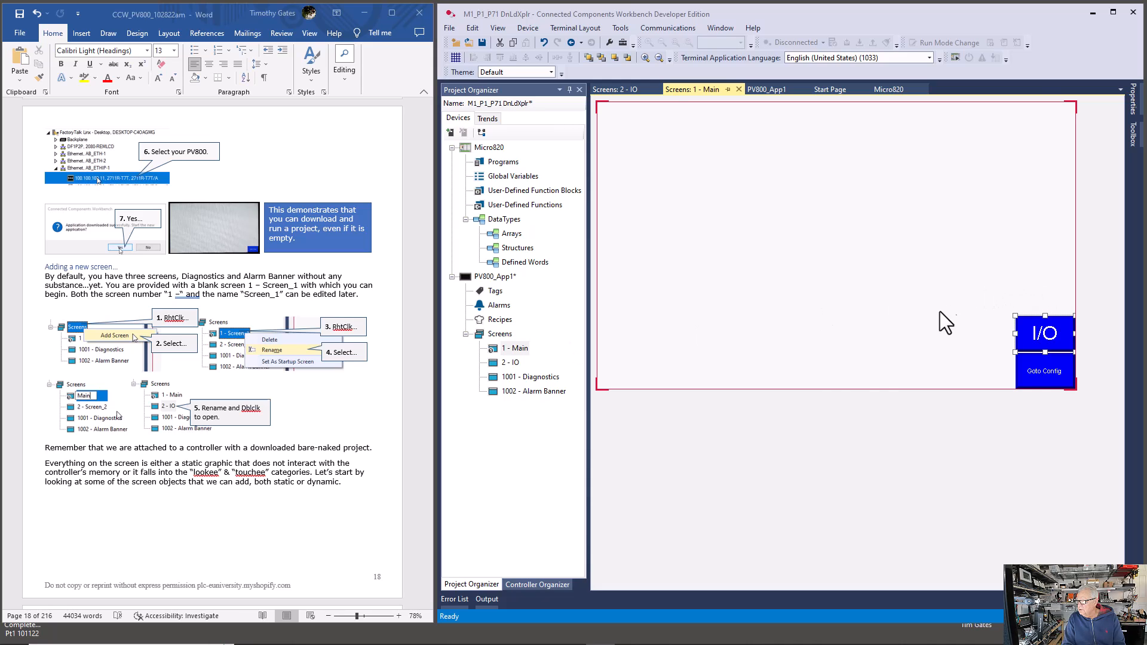
Open the 2 - IO screen and place a Back One Screen button in its lower-left corner.
double_click(509, 362)
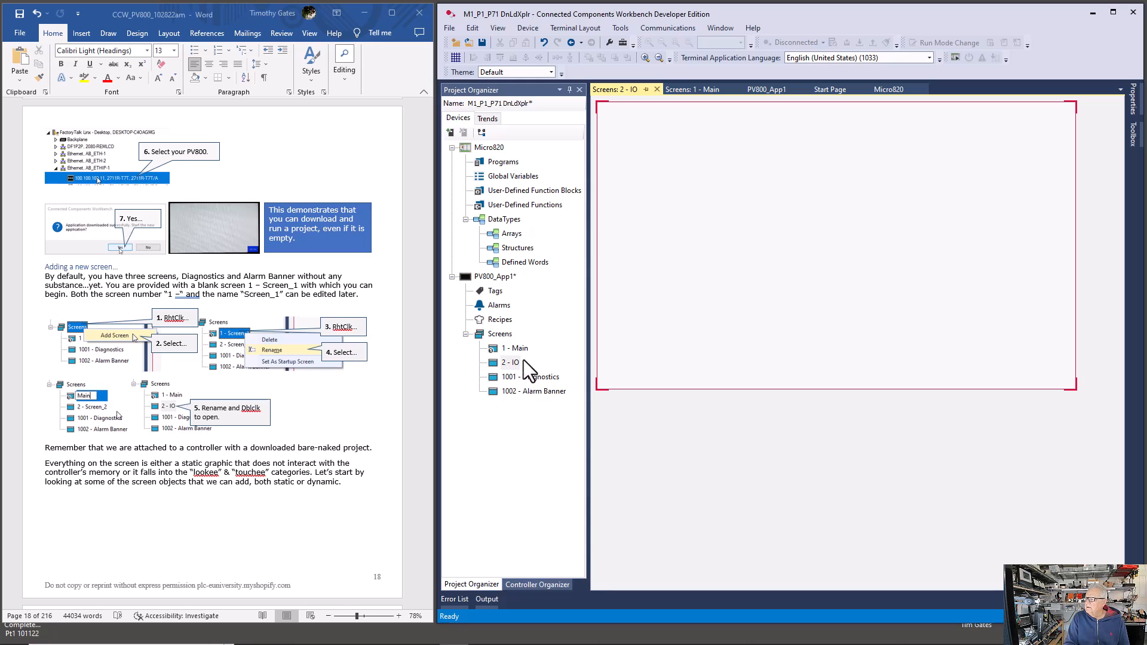
left_click(1135, 142)
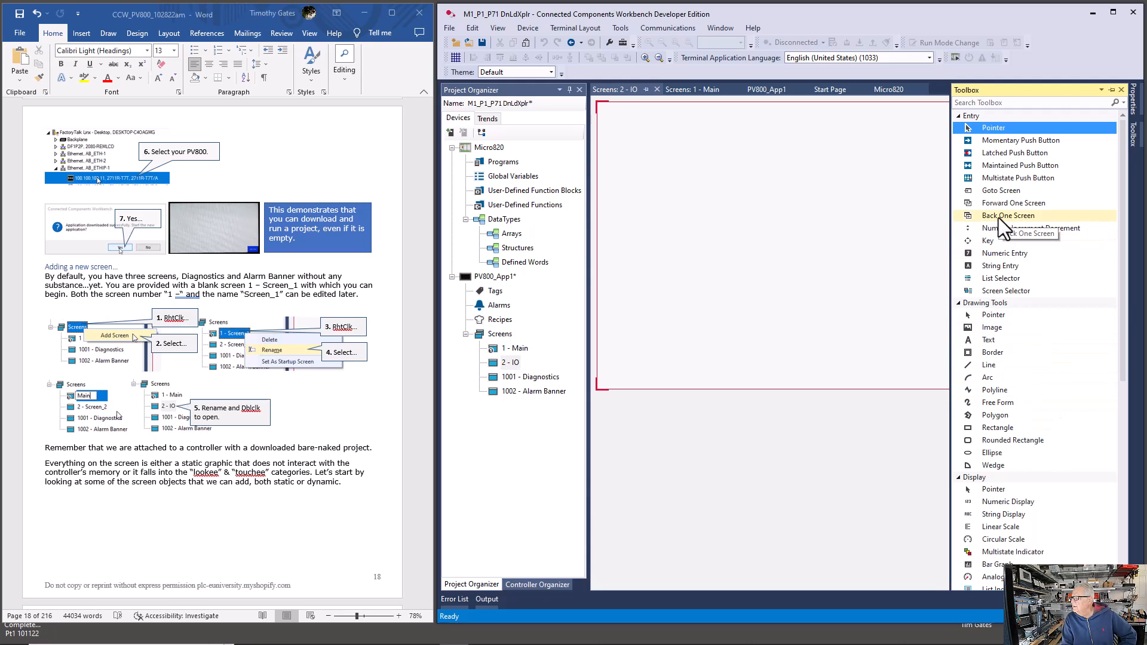
left_click_drag(999, 218, 608, 387)
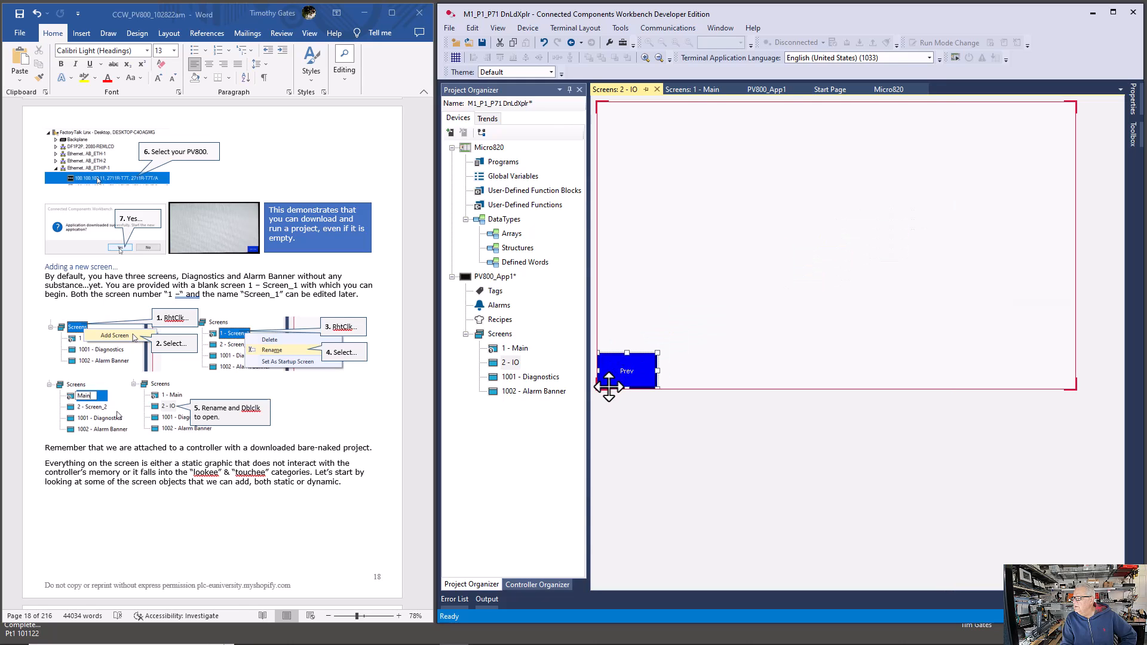
Change the Back One Screen button's label text to Previous.
double_click(615, 372)
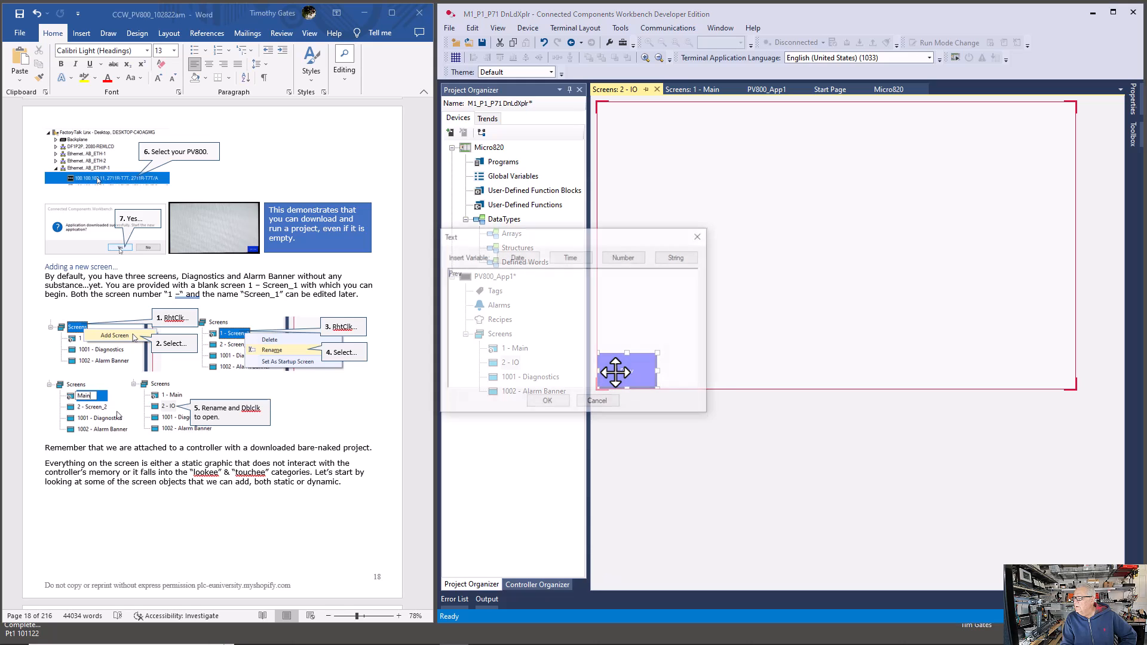
double_click(457, 276)
key("BackSpace")
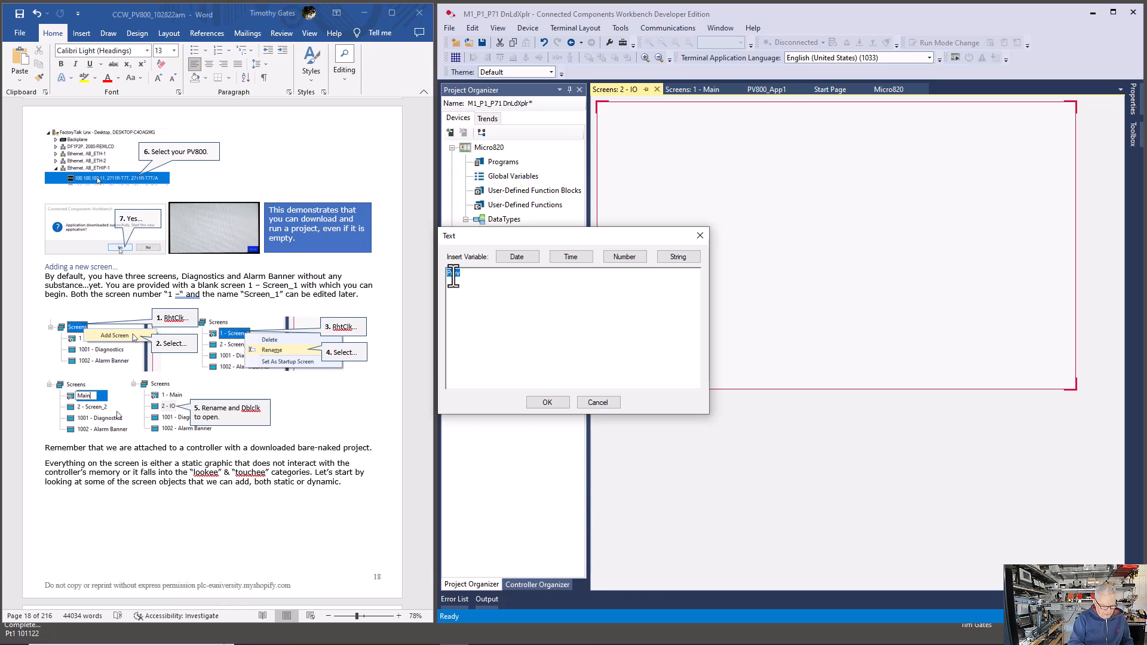
type("Previous")
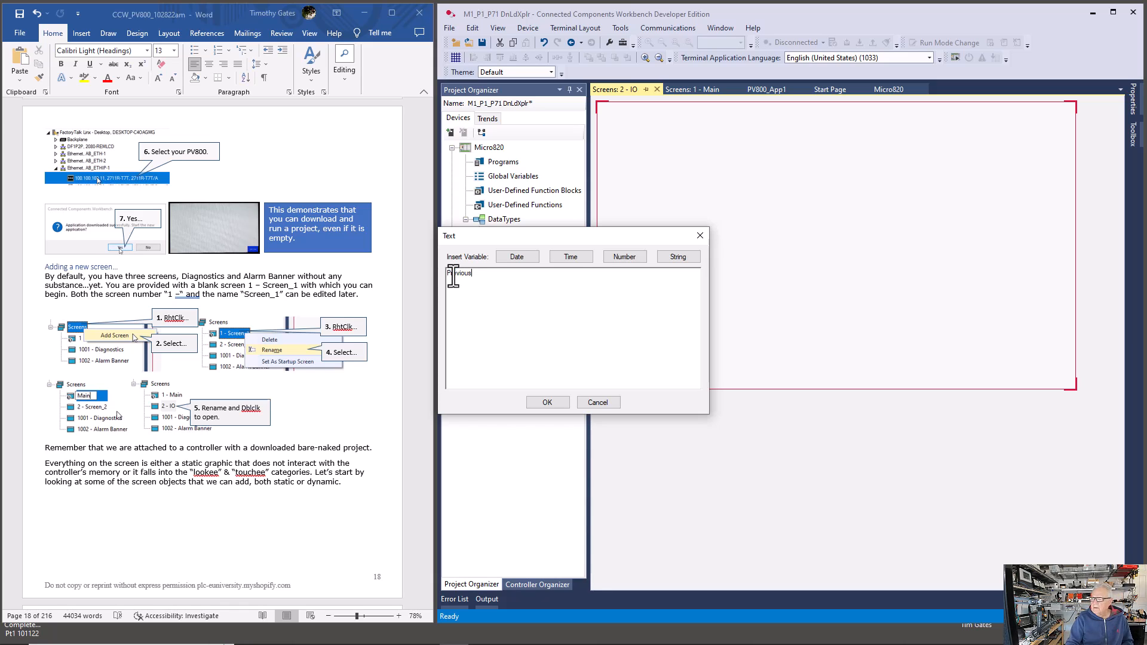
left_click(548, 402)
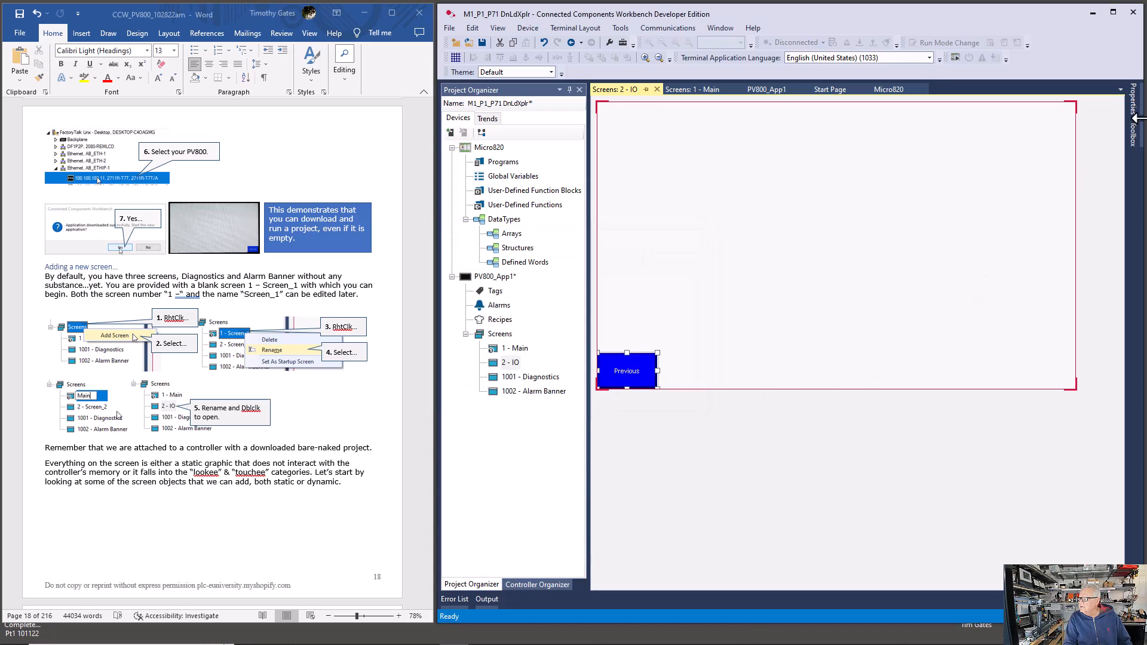
Set the Previous button's font size to 36.
left_click(1133, 99)
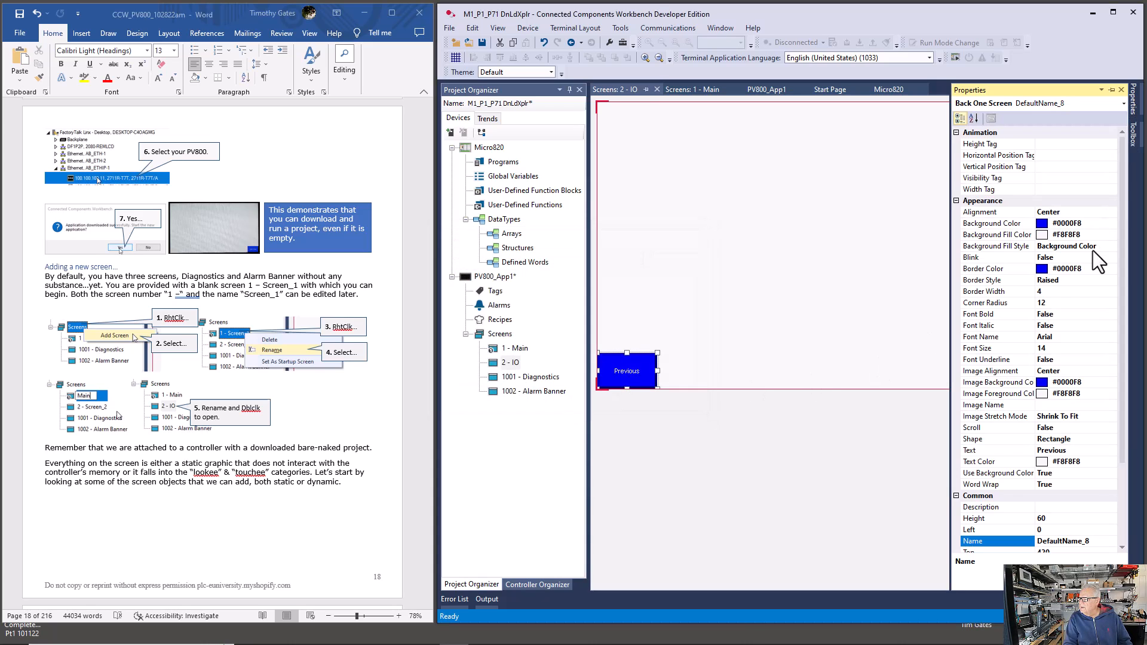
left_click(1055, 349)
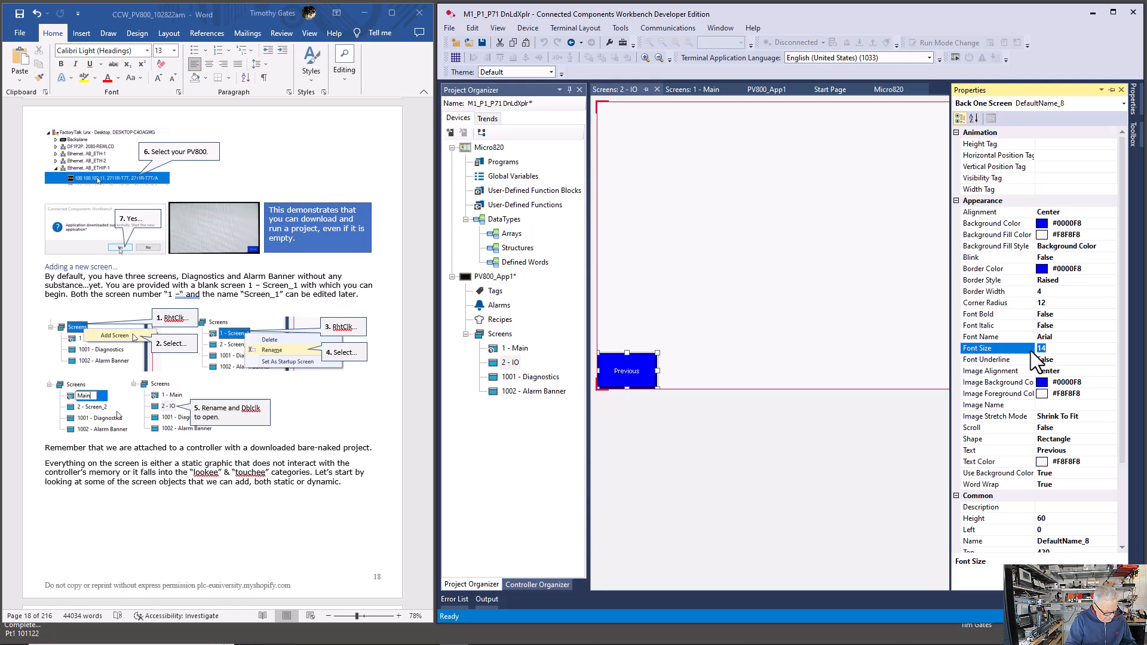
type("36")
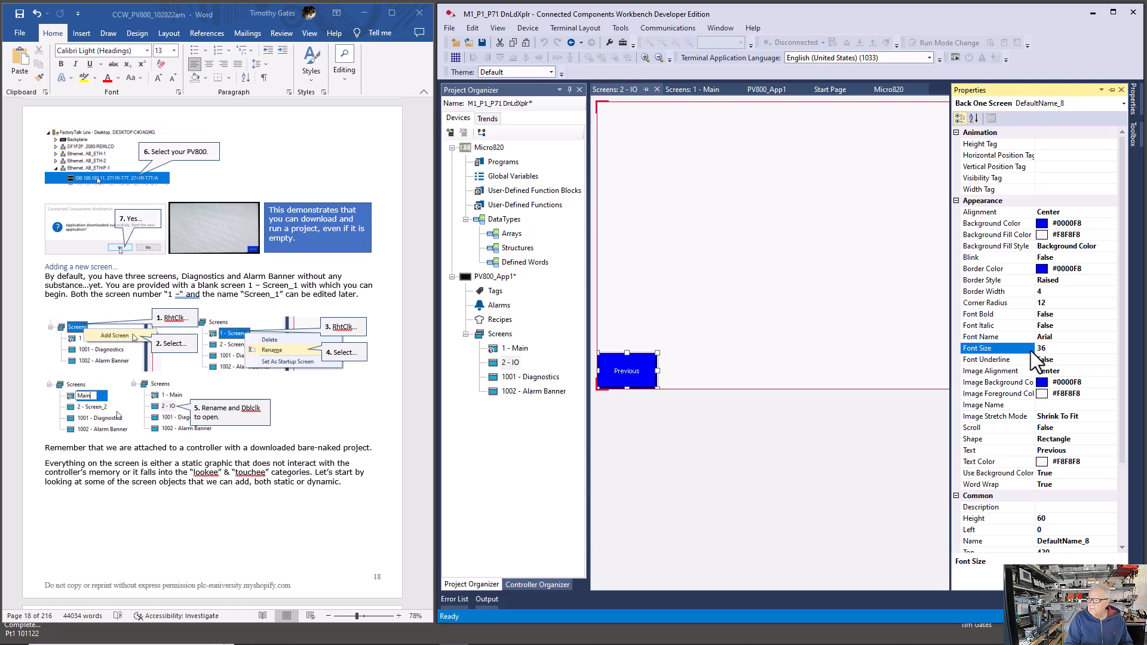
key("Return")
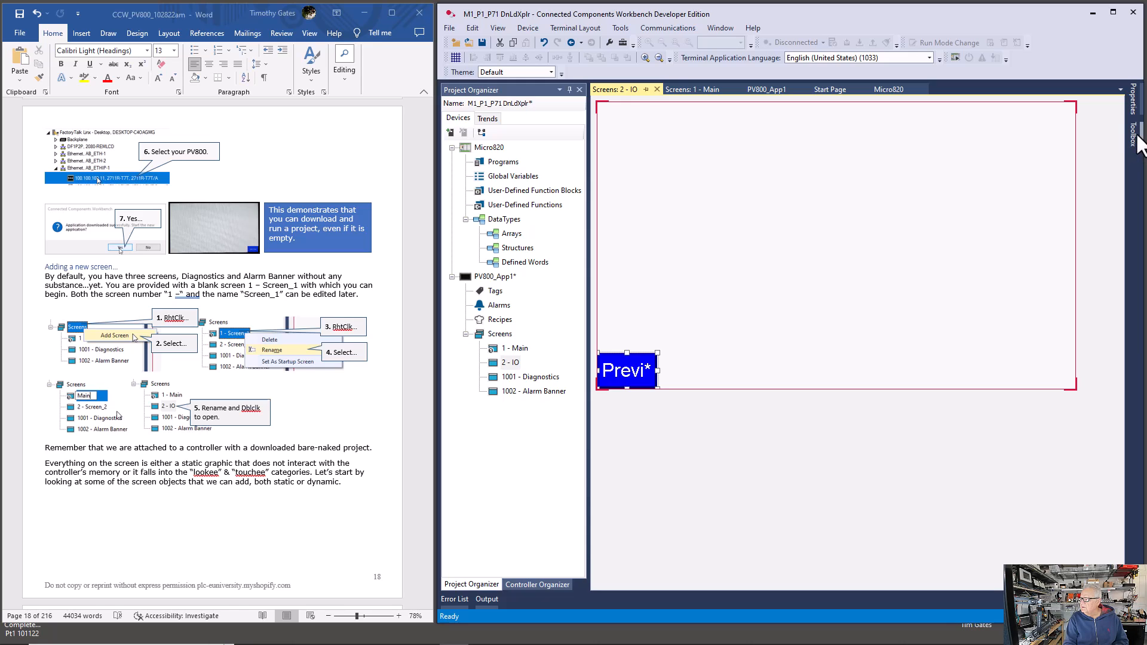
Set the Previous button's font size to 24.
left_click(1133, 99)
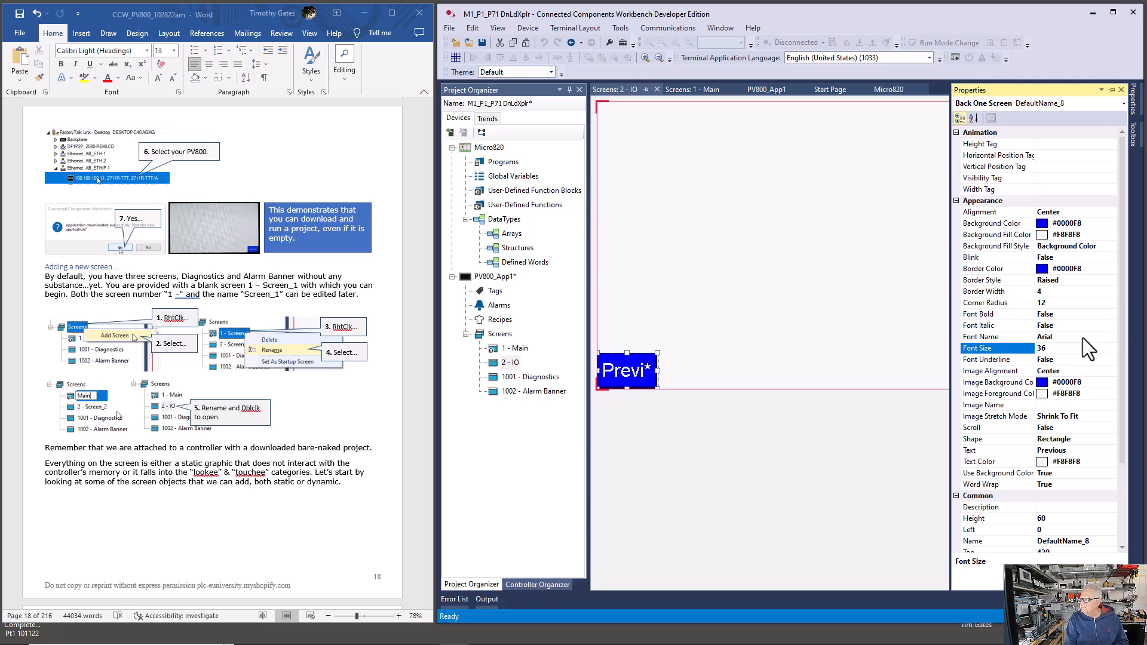
left_click(1040, 348)
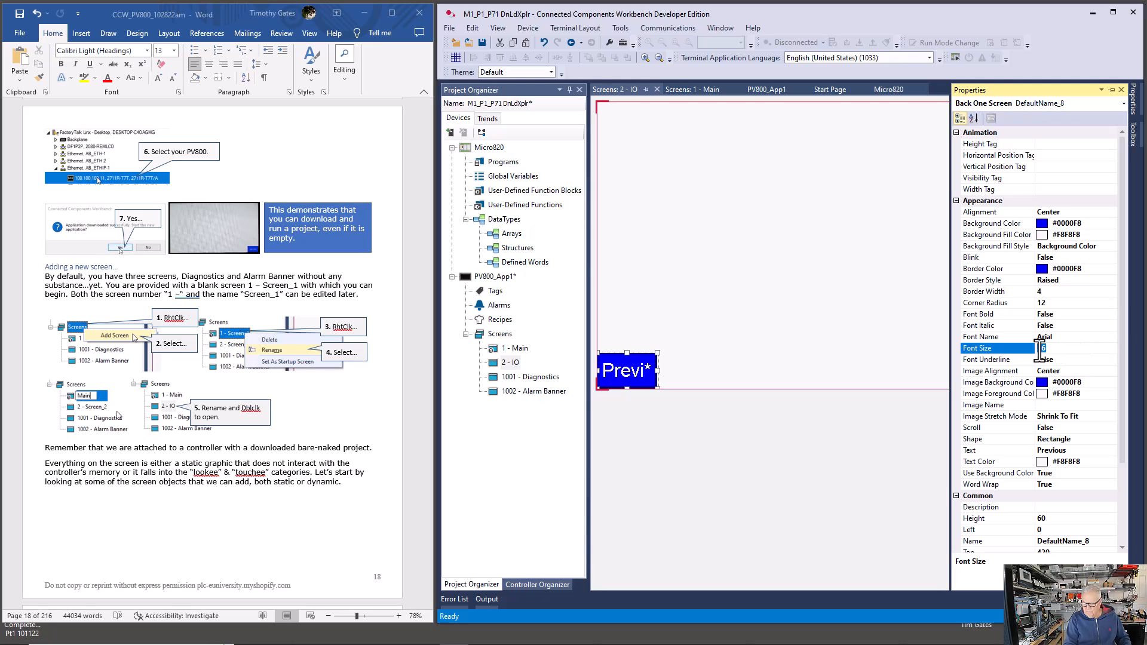
type("24")
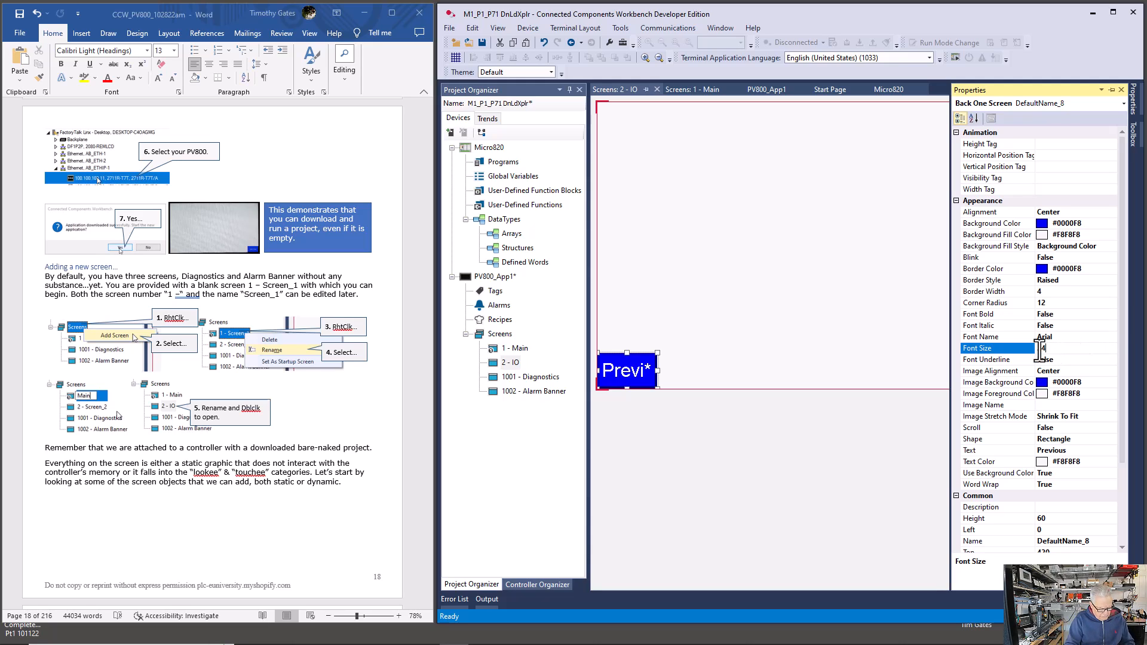
key("Return")
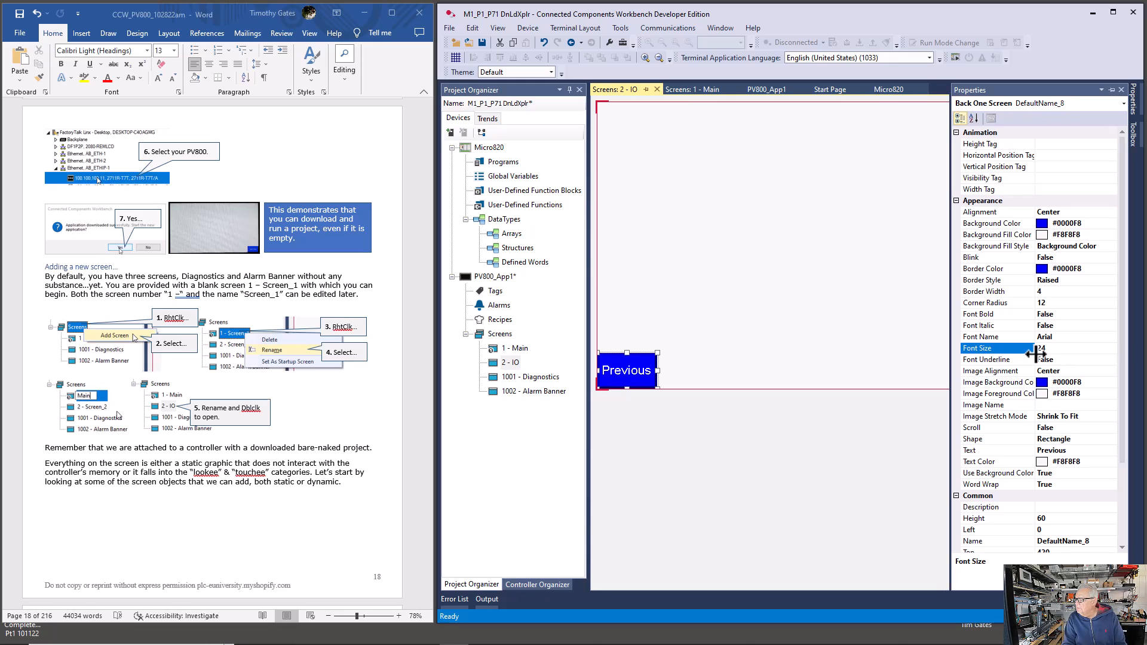
Make the Previous button's label text bold.
left_click(1056, 315)
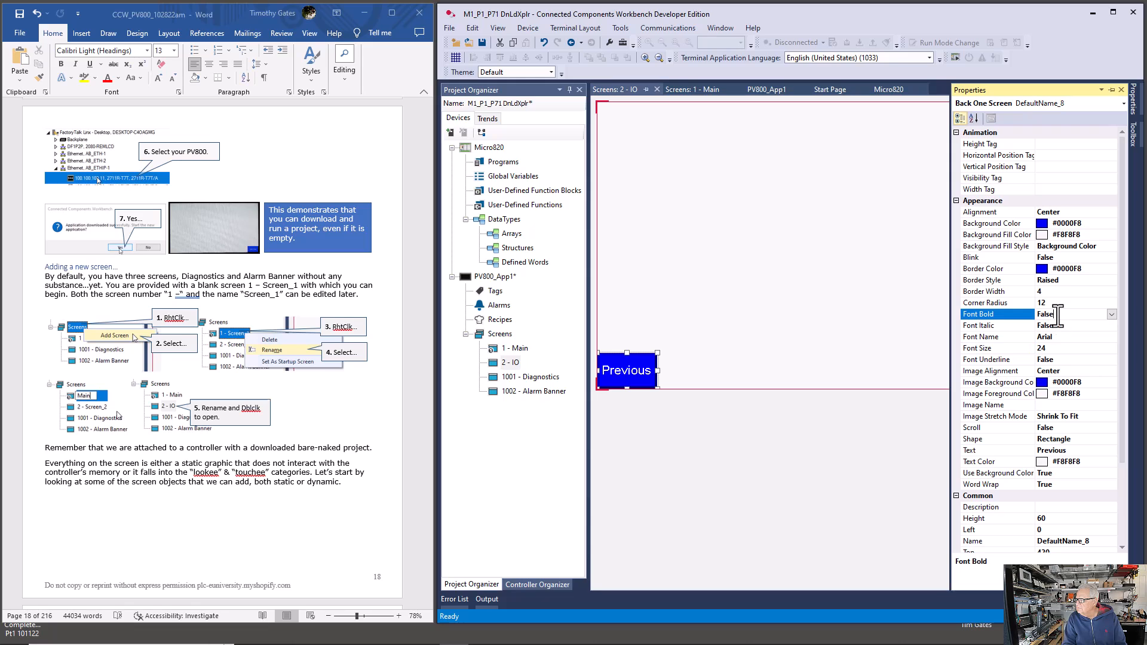
left_click(1113, 314)
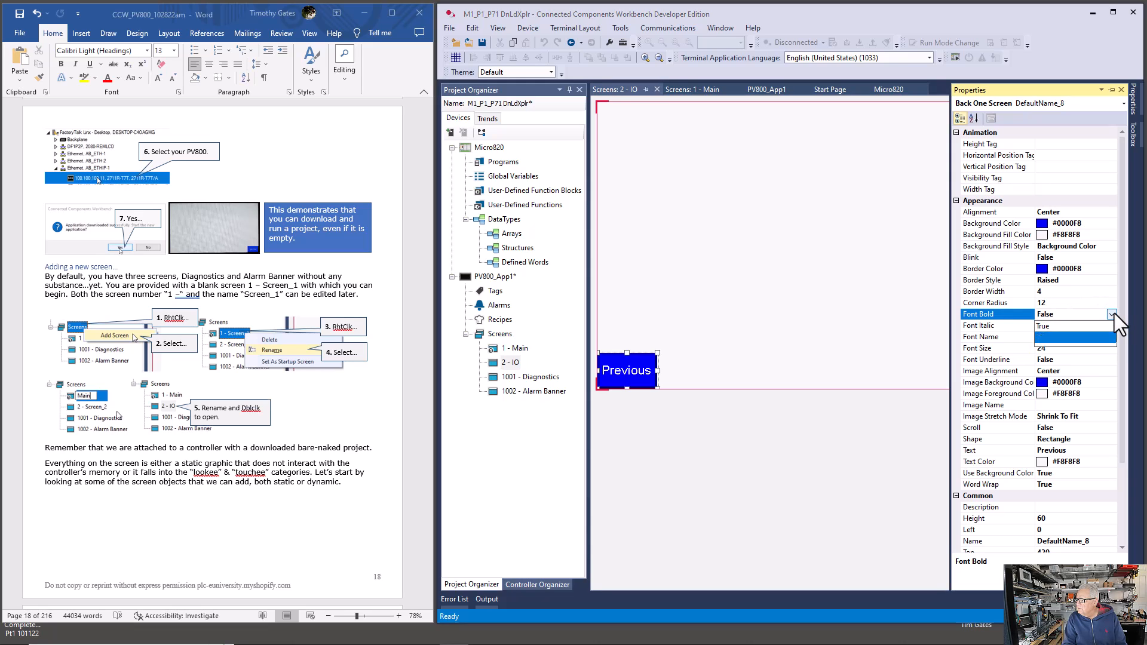
left_click(1076, 325)
left_click(924, 335)
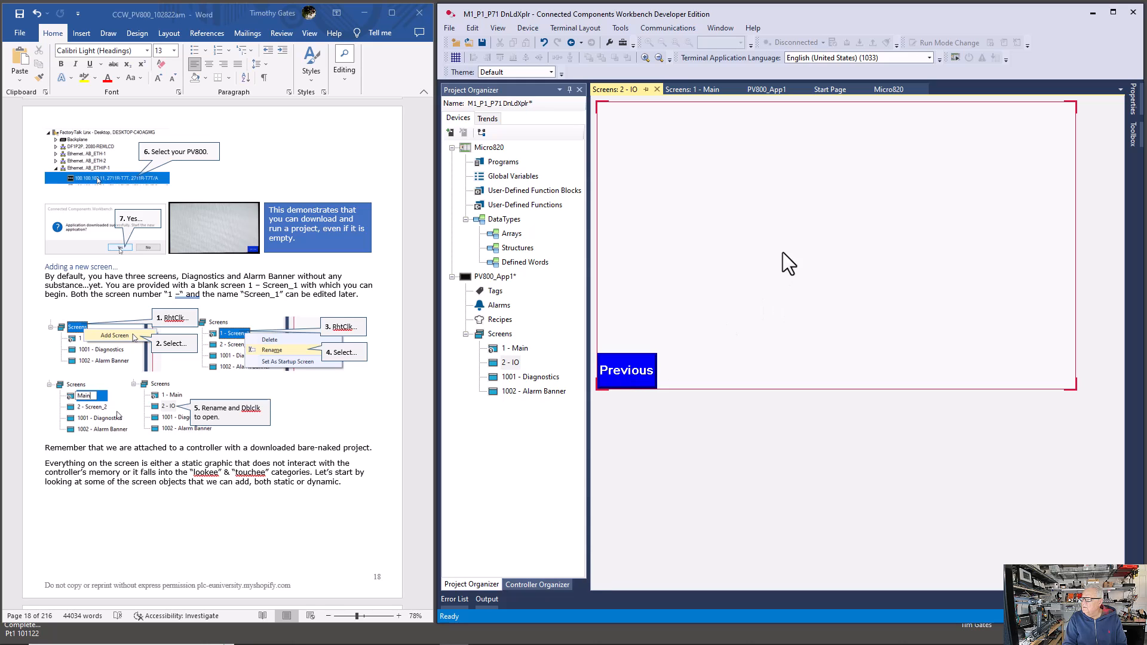
Place a Goto Screen button in the lower-right corner of the IO screen.
left_click(1129, 128)
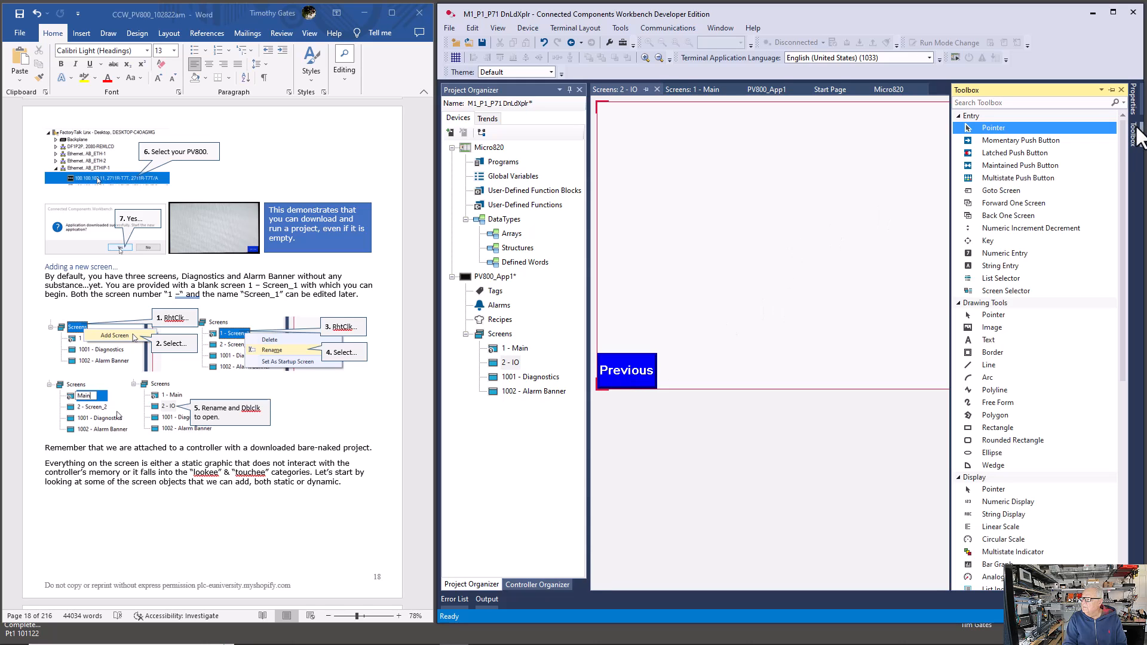
left_click(1012, 188)
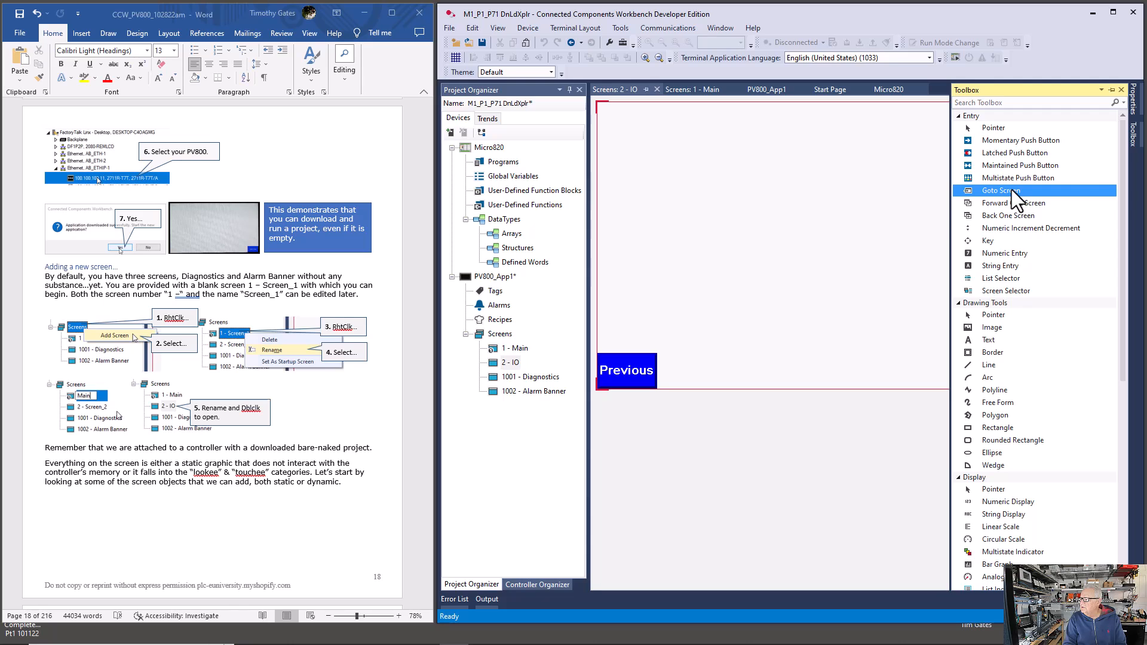
left_click(928, 294)
left_click_drag(938, 312, 1027, 372)
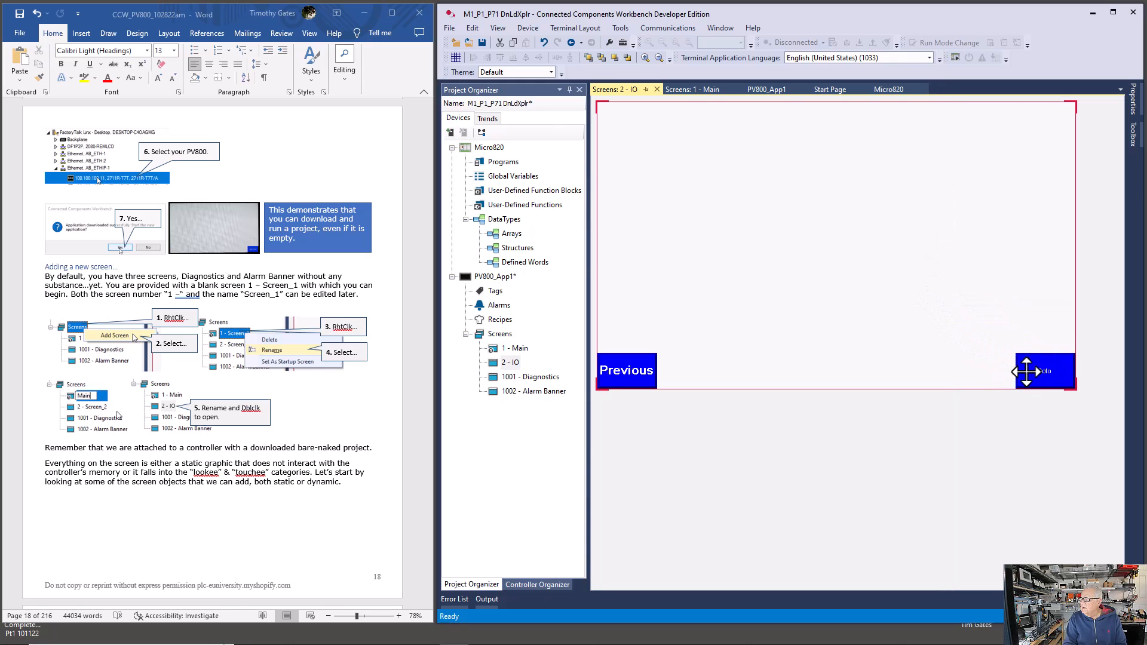
Change the Goto Screen button's label text to Main Screen, split over two lines.
double_click(1026, 372)
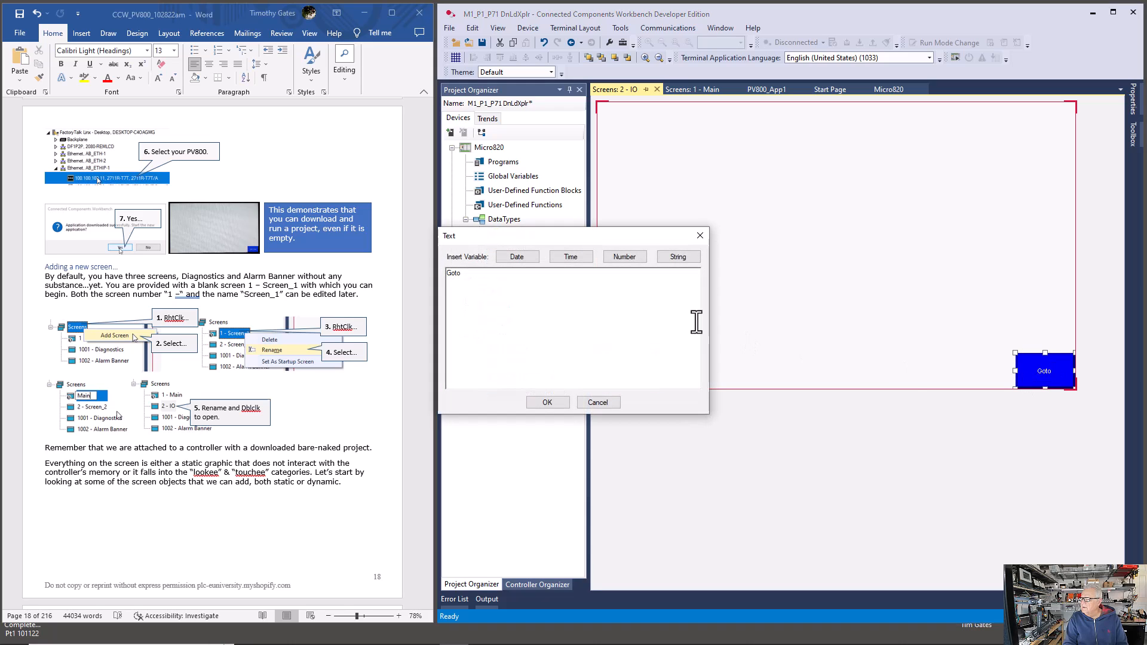
left_click_drag(472, 275, 435, 274)
type("Main")
key("Return")
type("Screen")
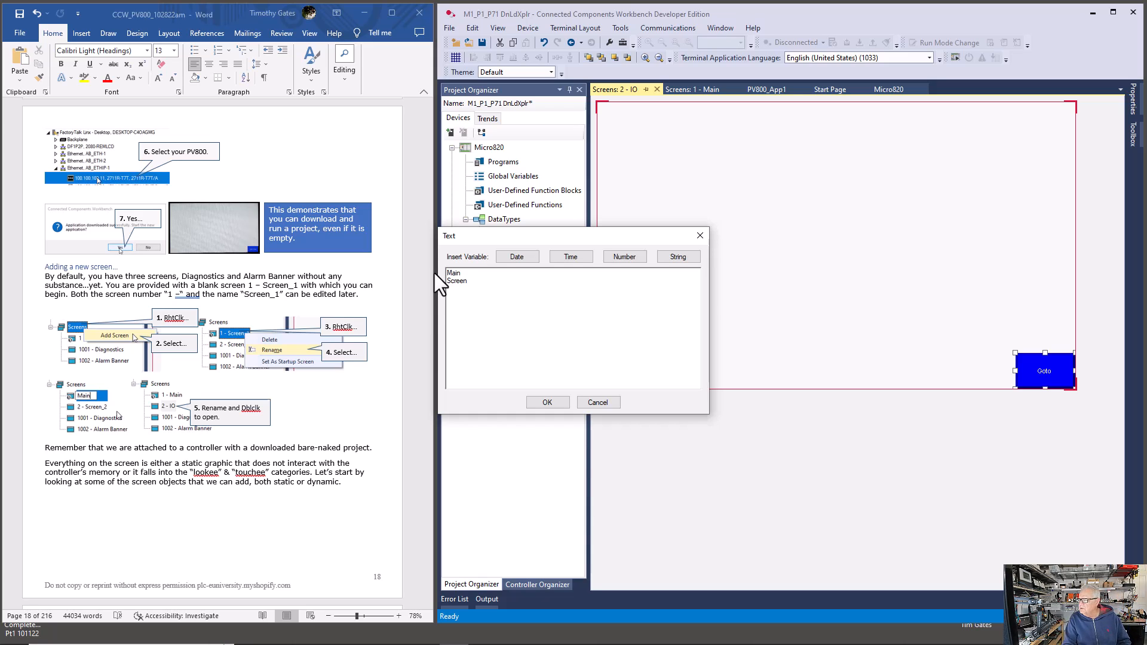
left_click(549, 402)
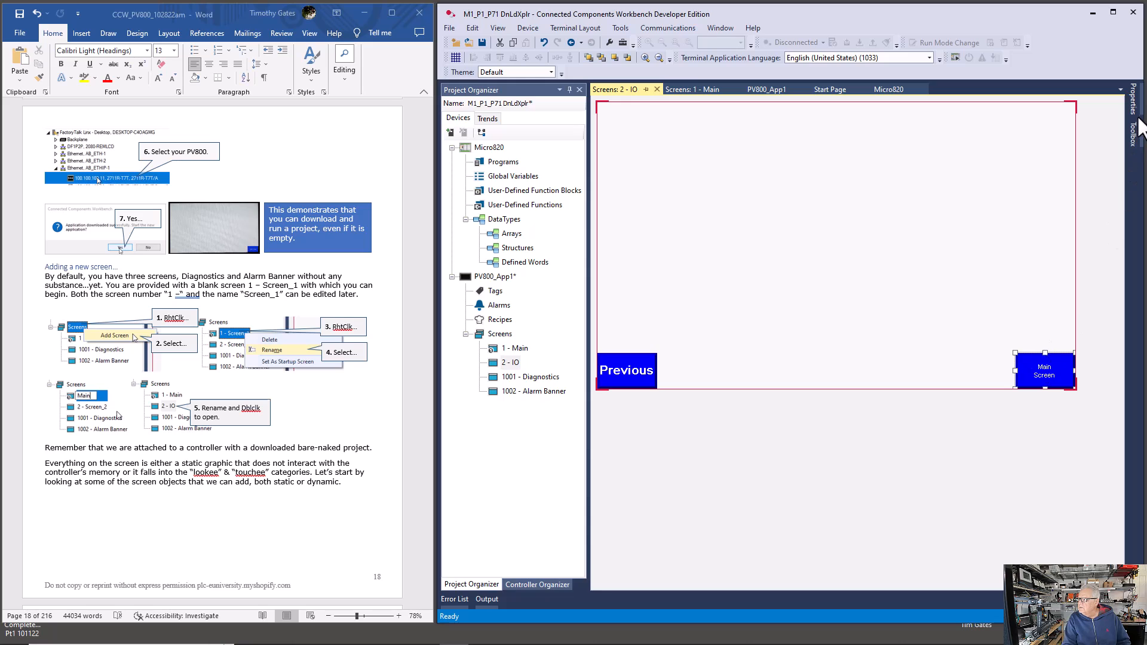
Set the Main Screen button's font size to 24 and make its label bold.
mouse_move(1134, 101)
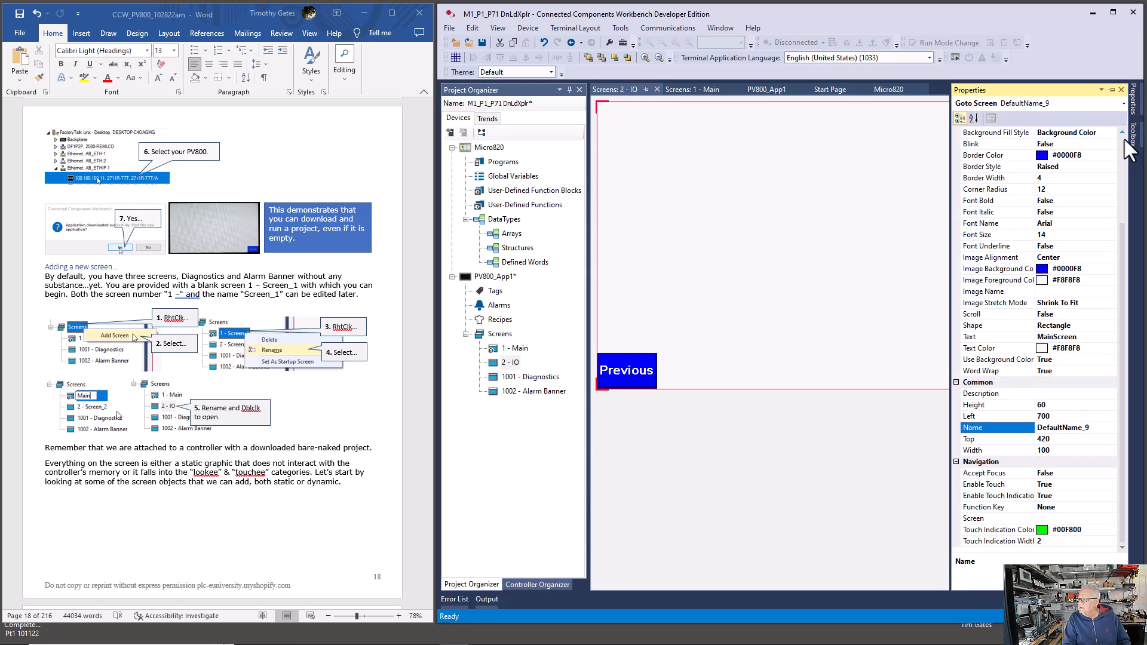
left_click(1058, 235)
left_click_drag(1051, 234, 1032, 234)
type("24")
key("Return")
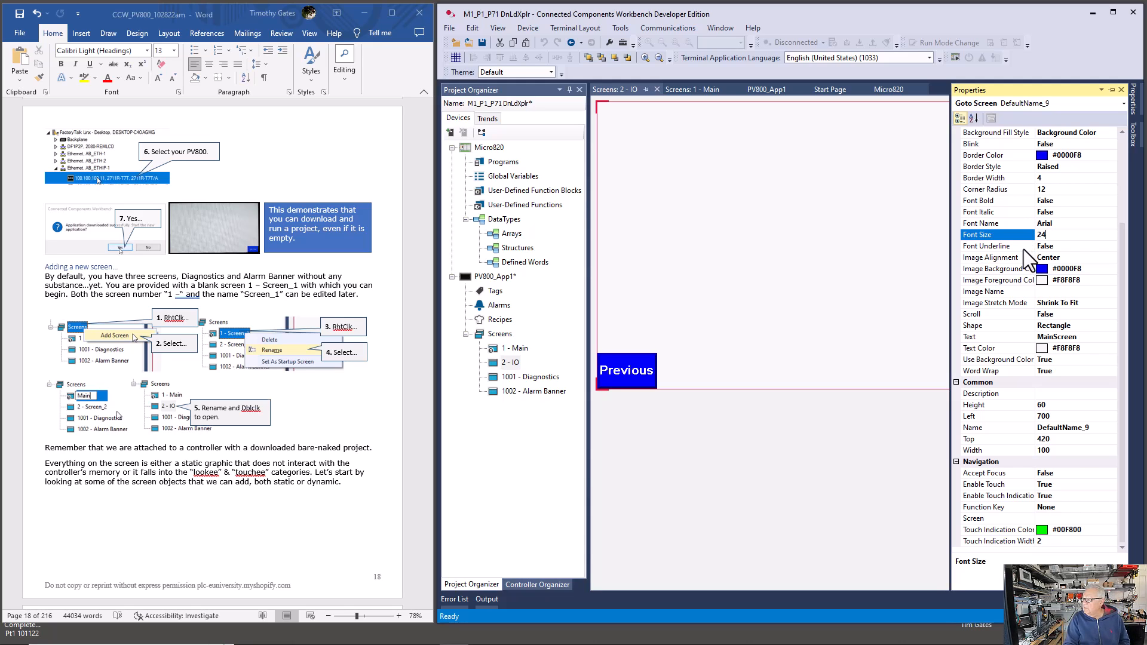
left_click(1070, 200)
left_click(1112, 201)
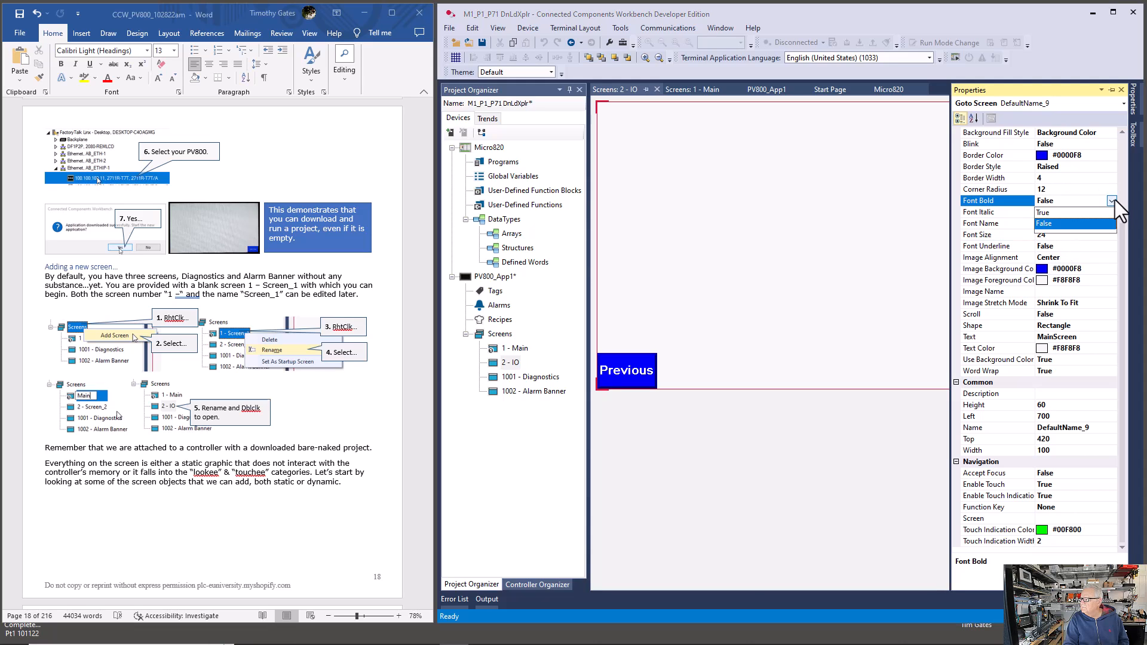
left_click(1055, 213)
left_click(879, 244)
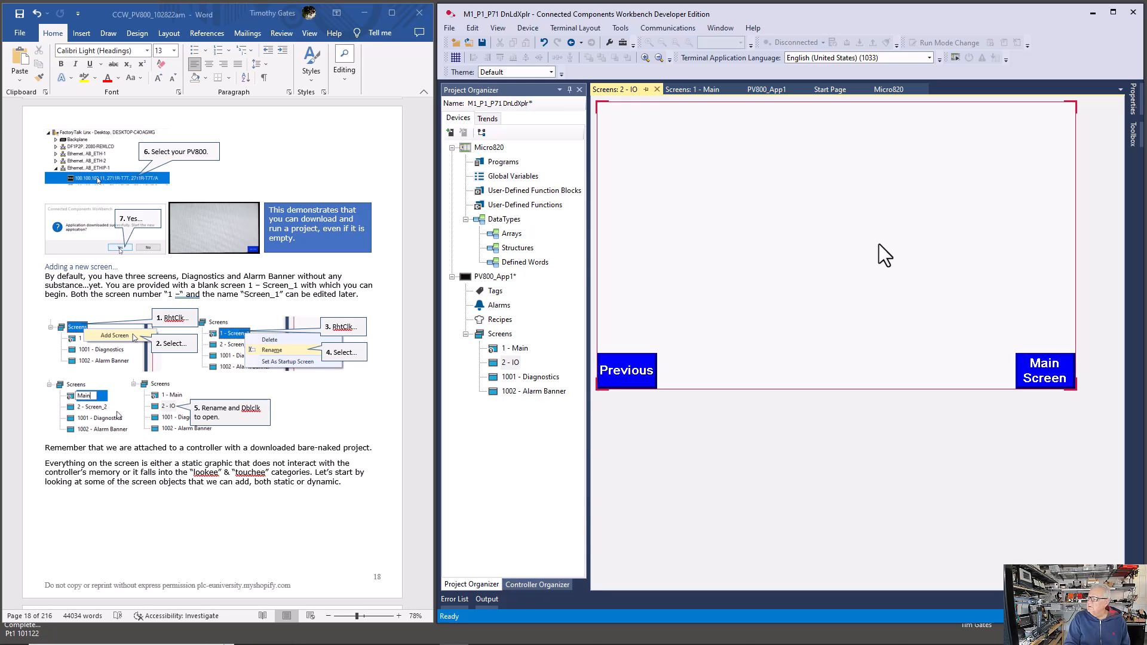
Set the Main Screen button's navigation target to screen 1 - Main.
left_click(1043, 366)
mouse_move(1134, 99)
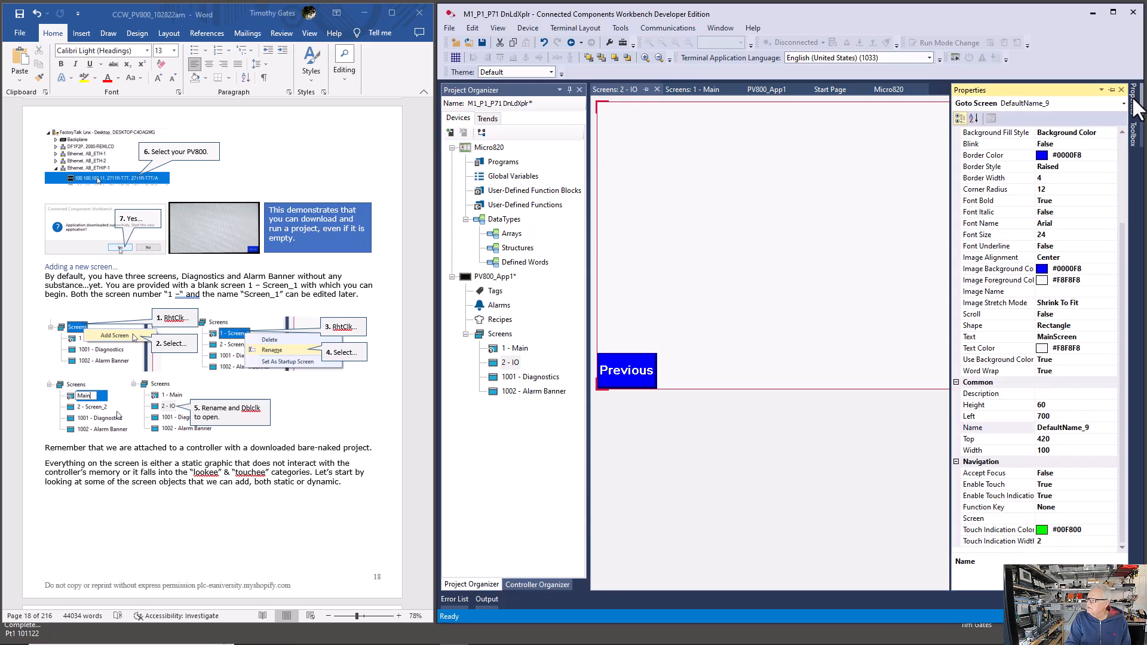
left_click(1074, 518)
left_click(1112, 518)
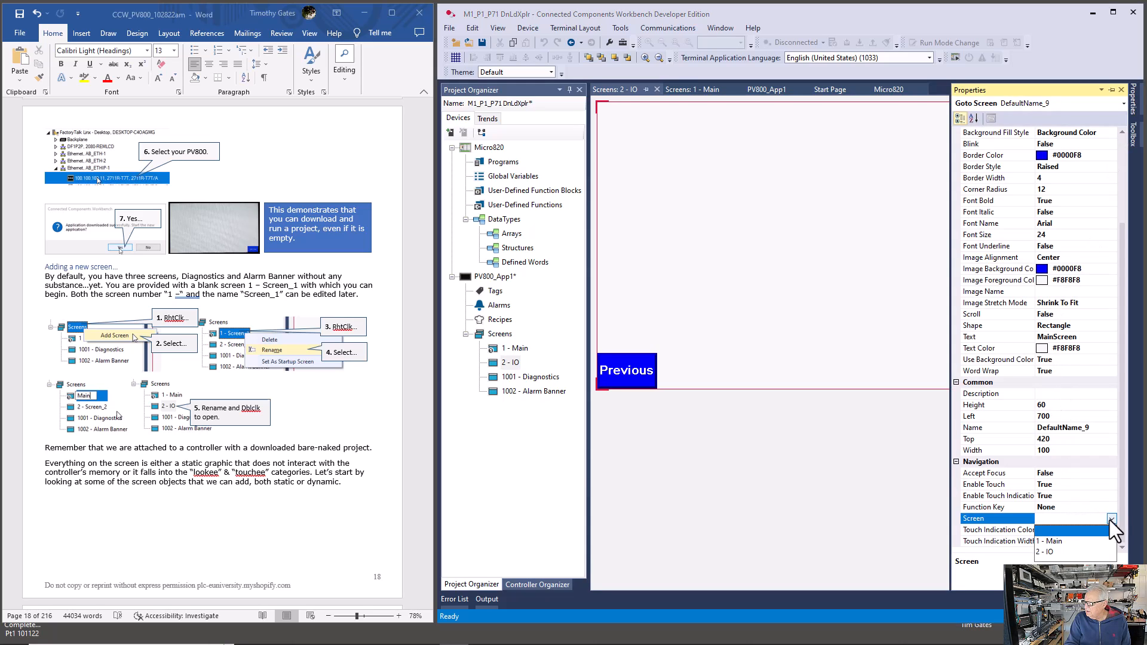
left_click(1062, 540)
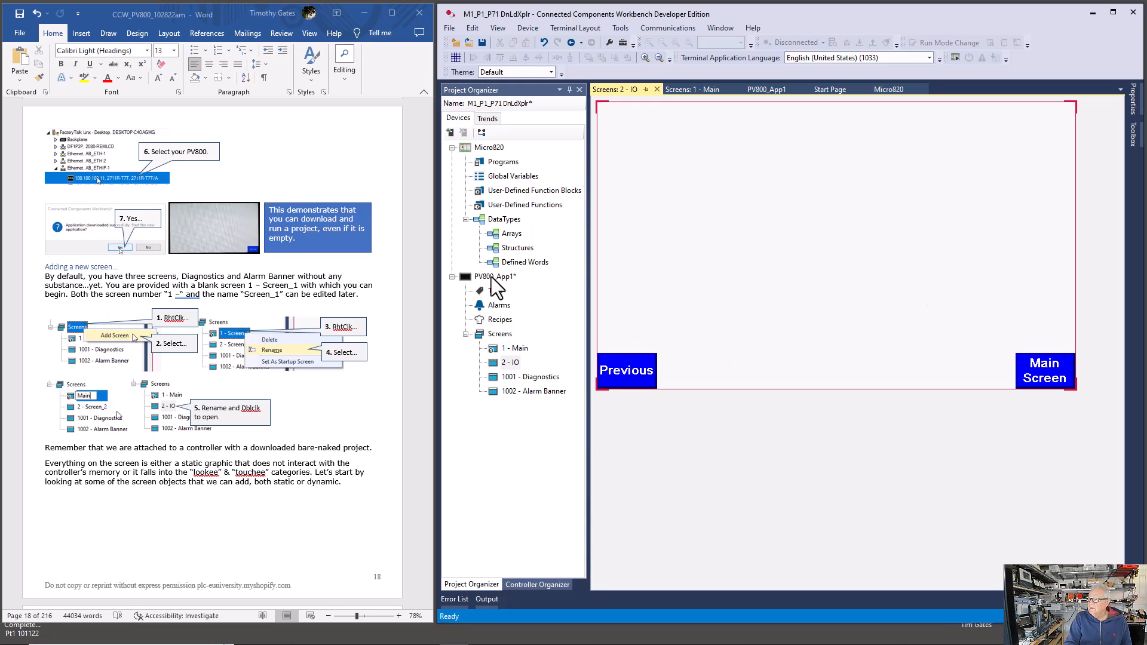
Save the project and download PV800_App1 to the terminal, stopping the loaded application, overwriting the existing file and starting the new application.
left_click(481, 43)
right_click(499, 332)
left_click(501, 278)
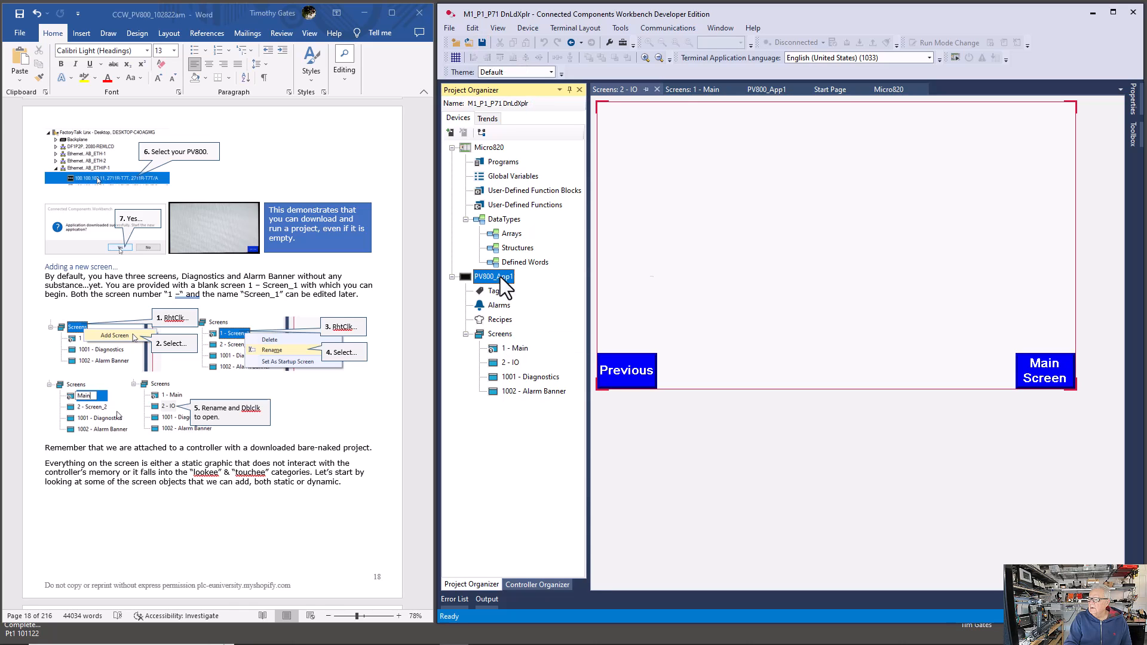
right_click(500, 277)
left_click(540, 300)
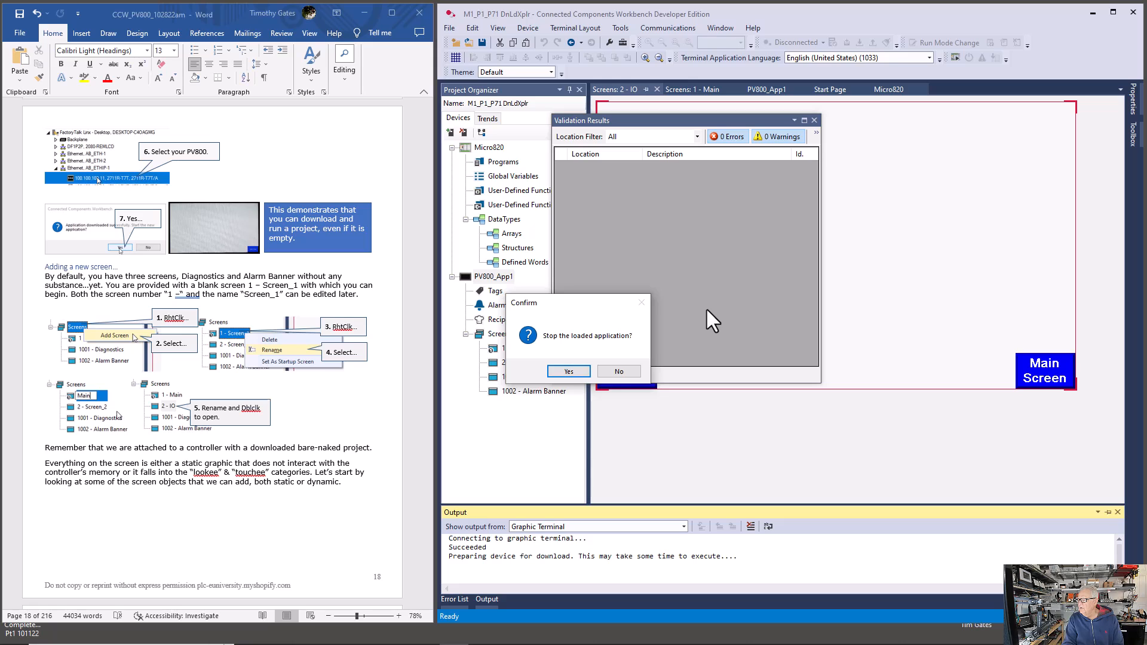
left_click(576, 371)
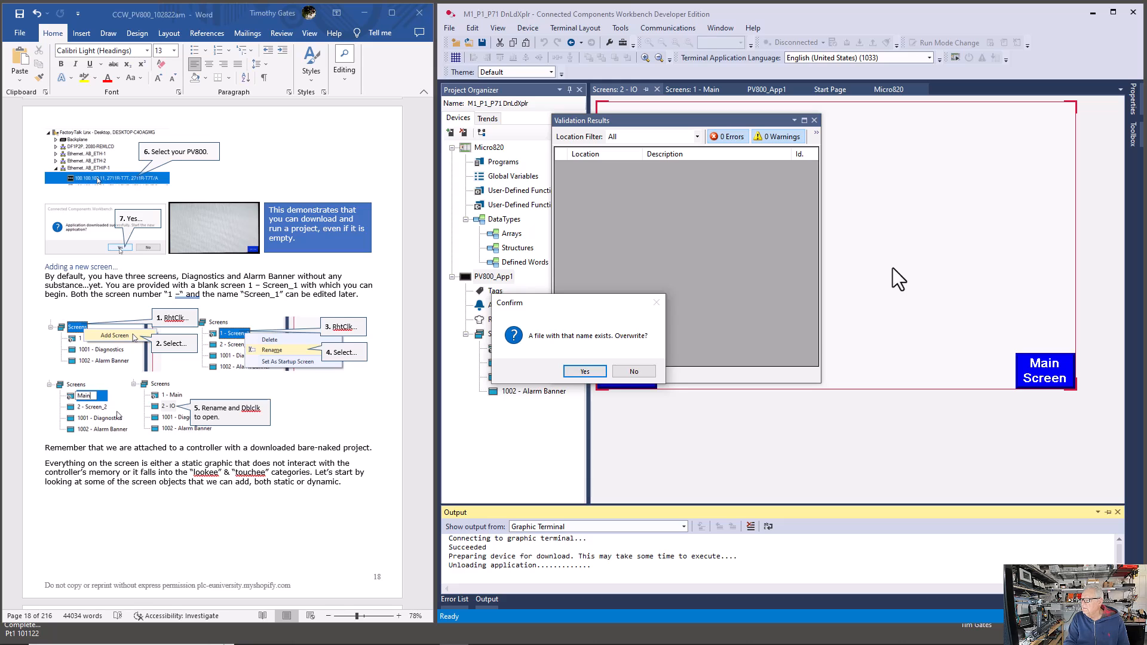
left_click(588, 369)
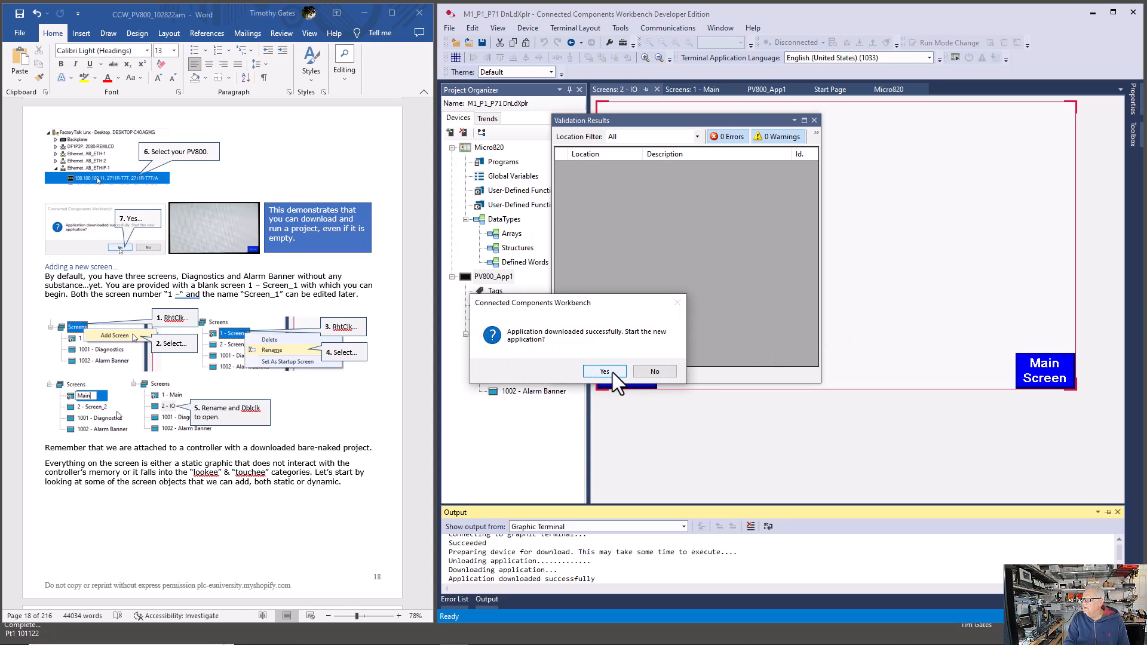
left_click(611, 372)
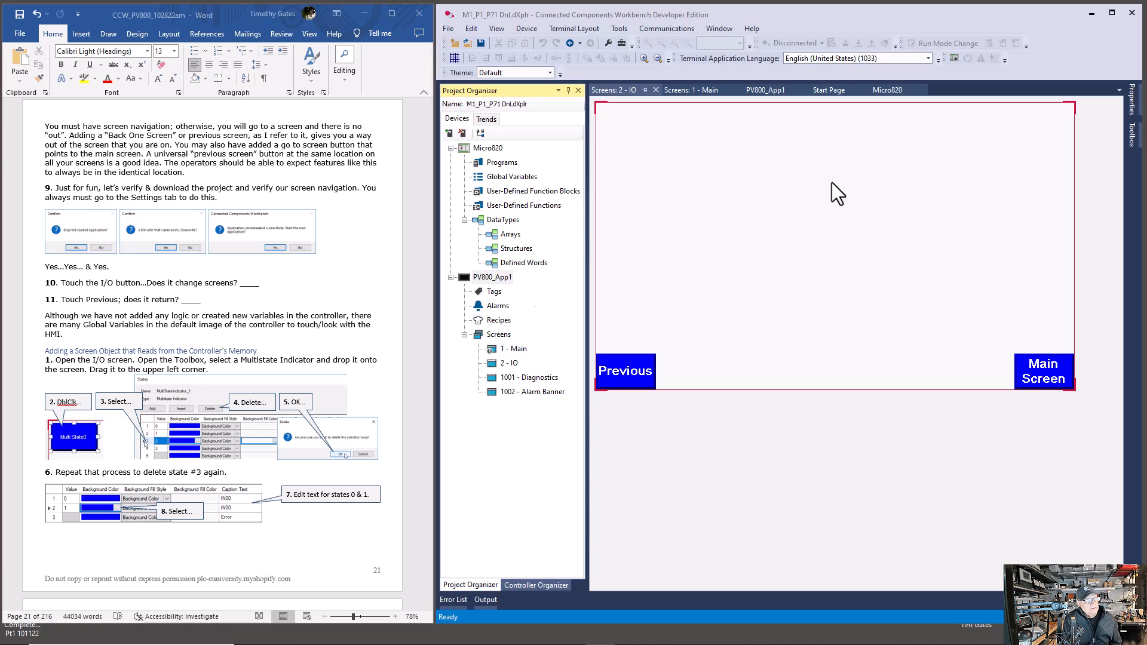
Download PV800_App1 to the terminal again, overwriting the existing file, and start the application.
right_click(492, 278)
left_click(541, 298)
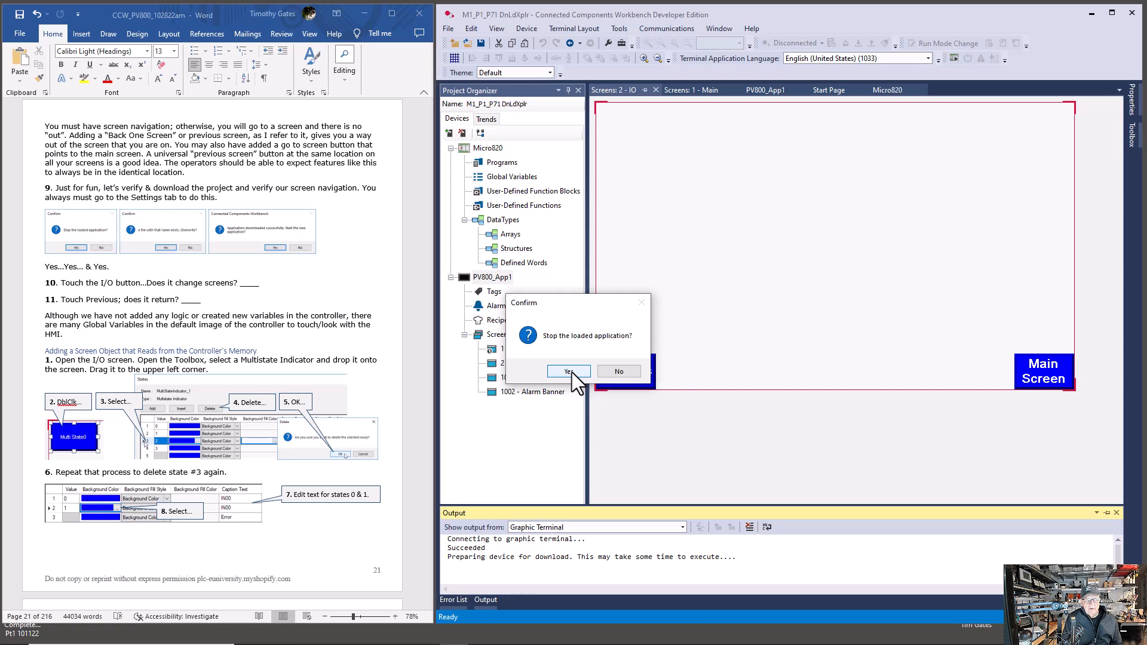
left_click(569, 371)
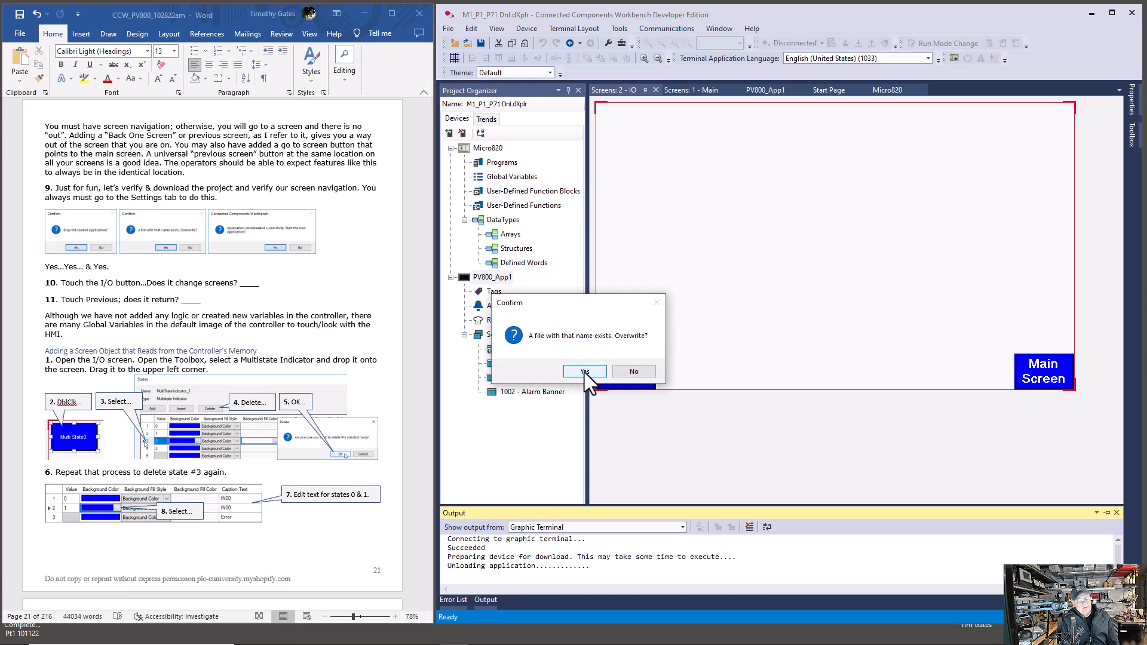
left_click(584, 371)
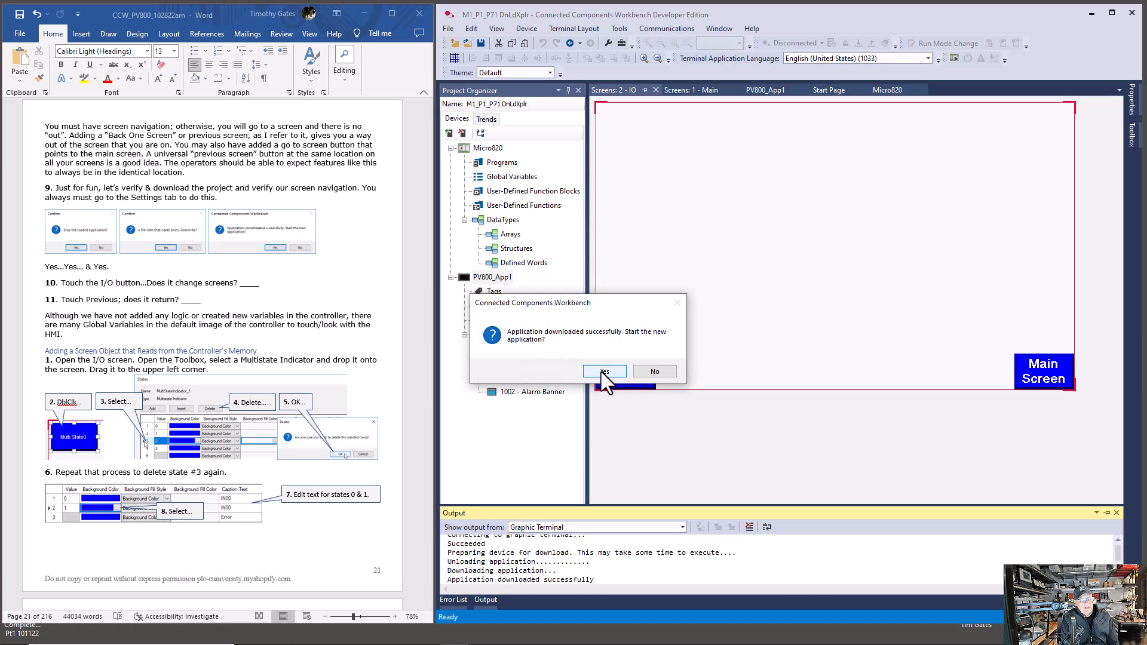
left_click(604, 371)
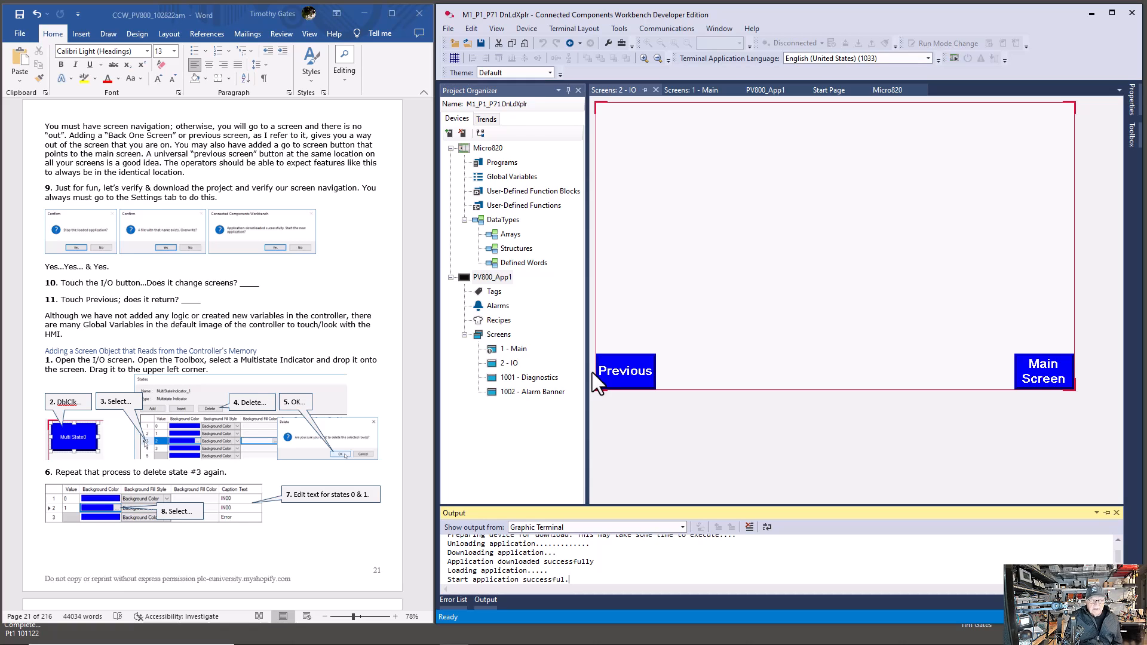
Review the navigation buttons on the Main and IO screens and read the guide's instructions for adding a Multistate Indicator.
double_click(508, 349)
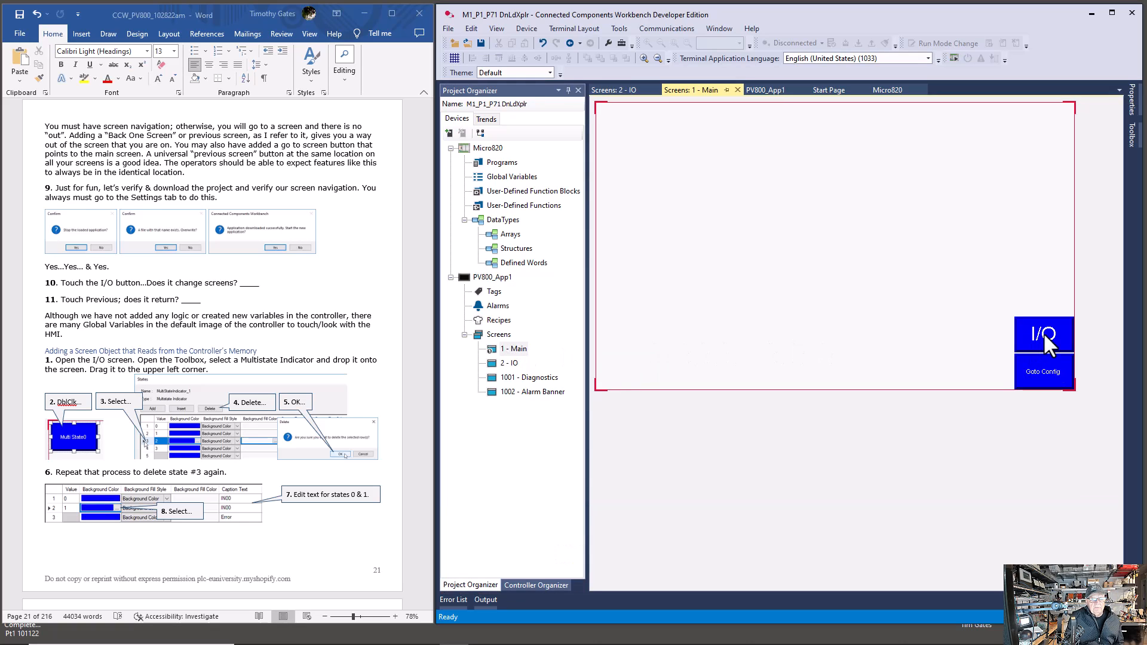
double_click(514, 363)
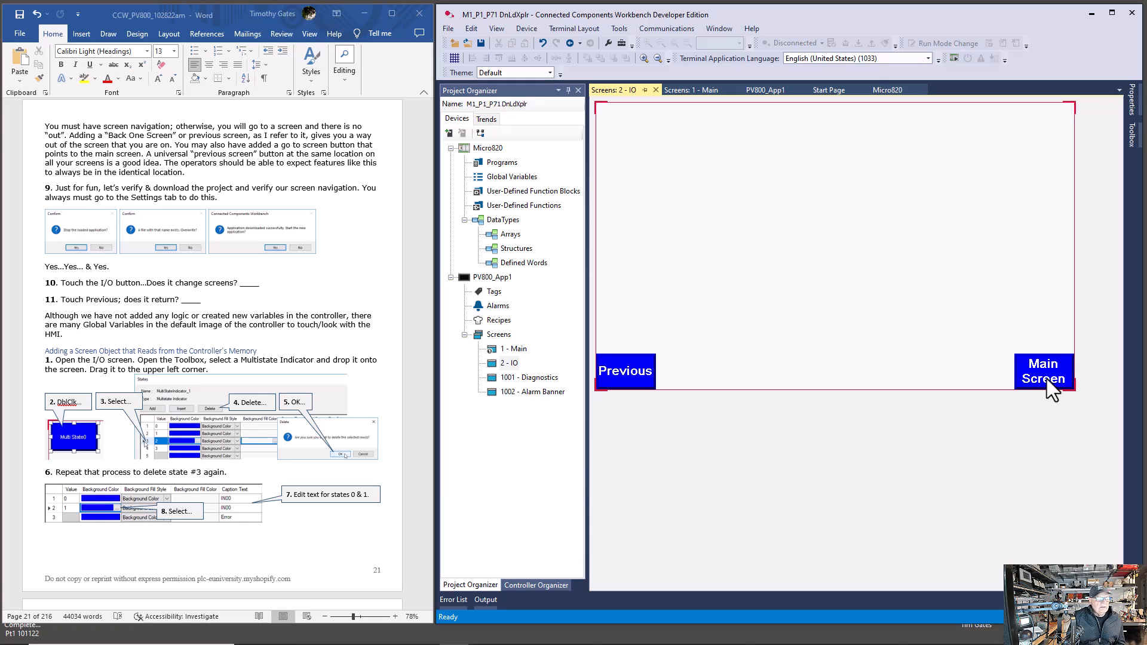
scroll(325, 524, "down", 6)
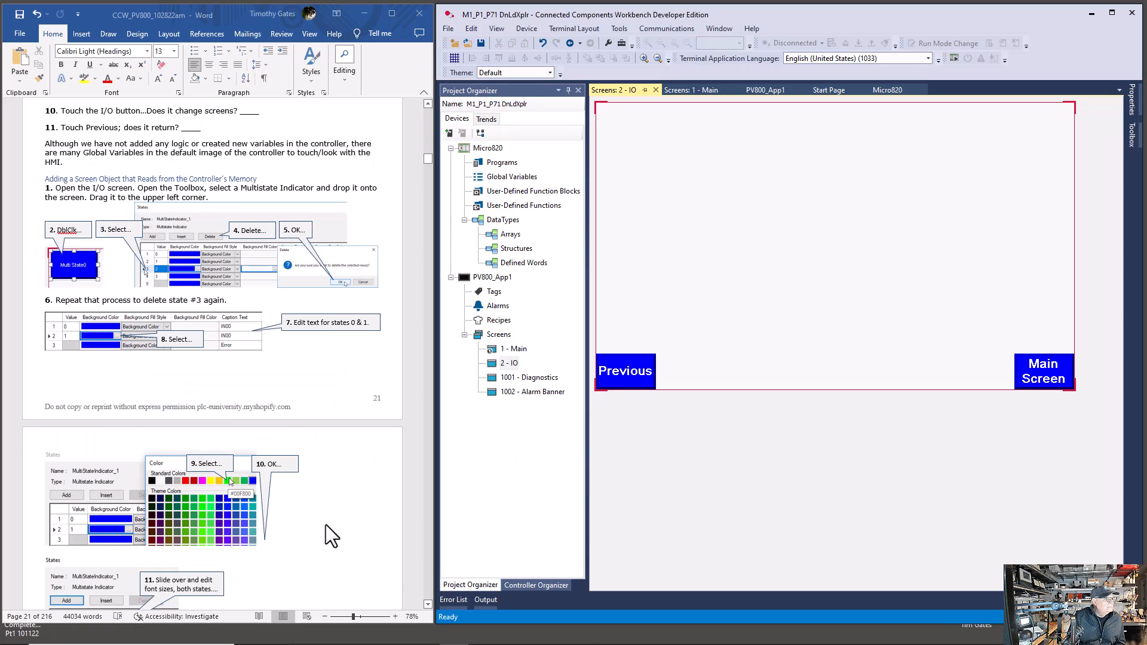
scroll(325, 525, "up", 3)
scroll(325, 524, "up", 2)
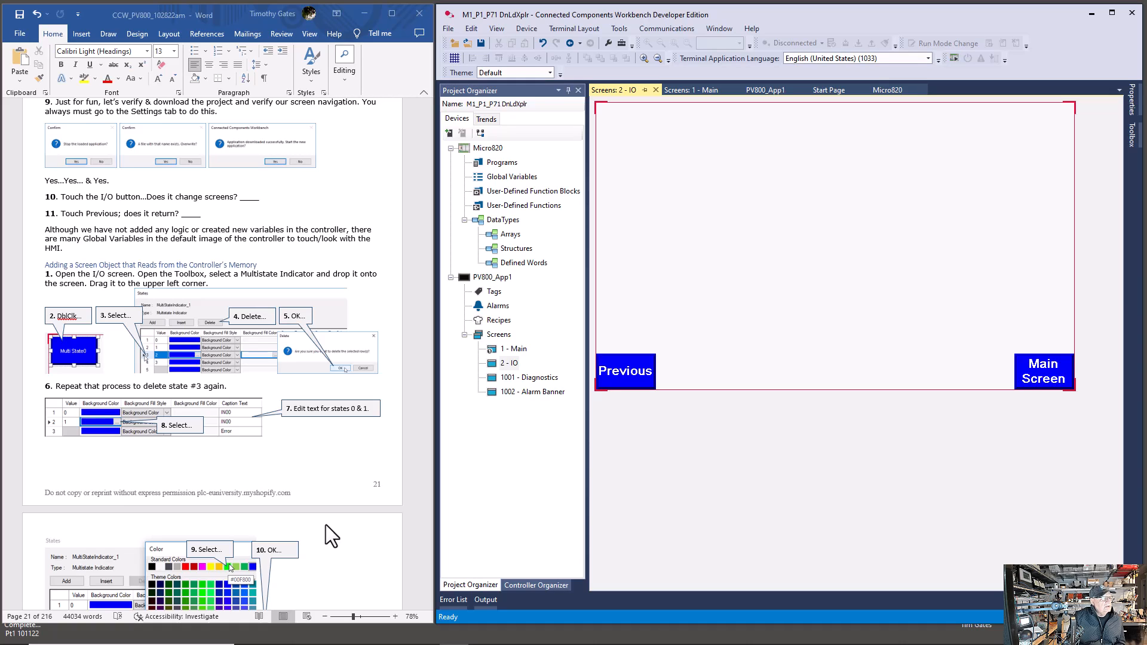
scroll(325, 524, "down", 2)
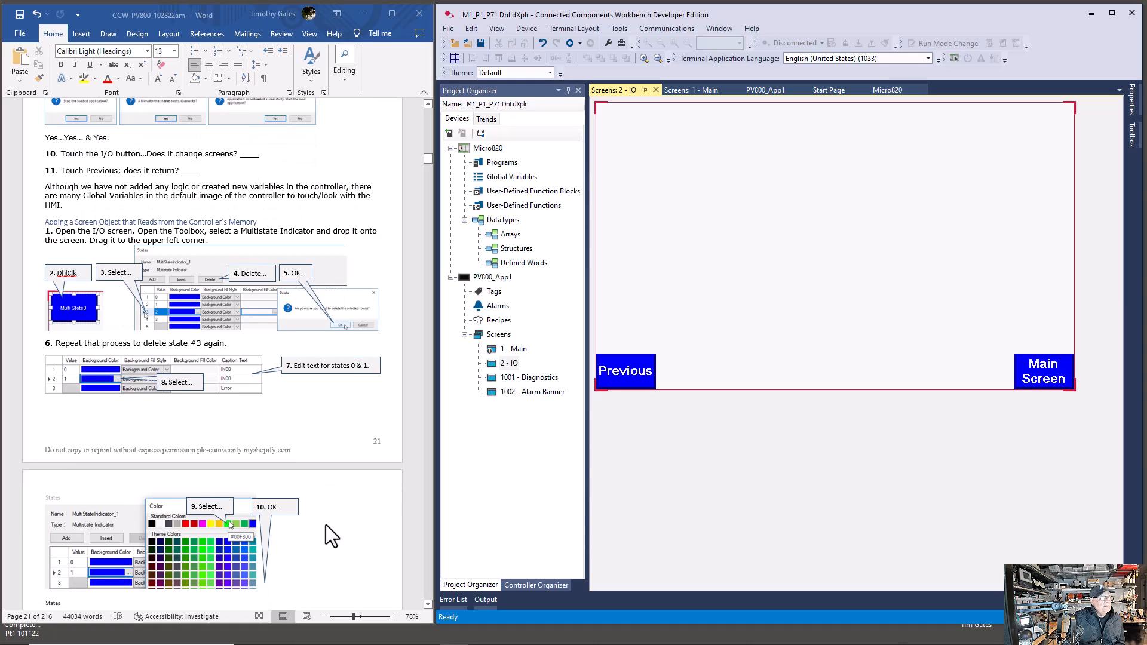
scroll(325, 524, "down", 1)
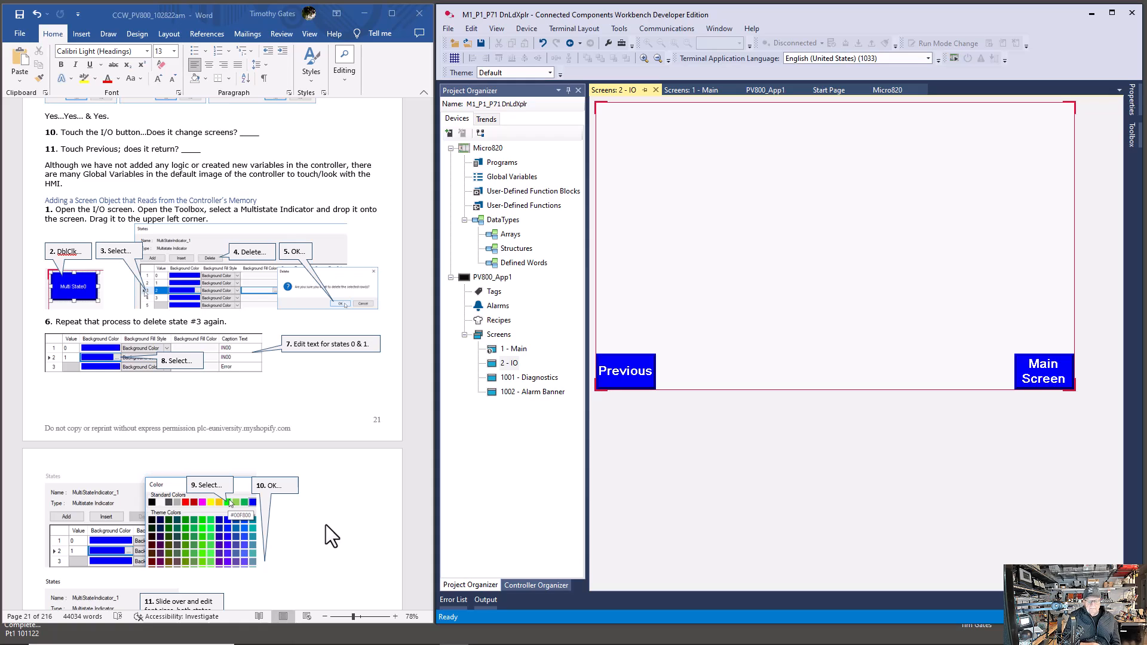
scroll(325, 525, "down", 2)
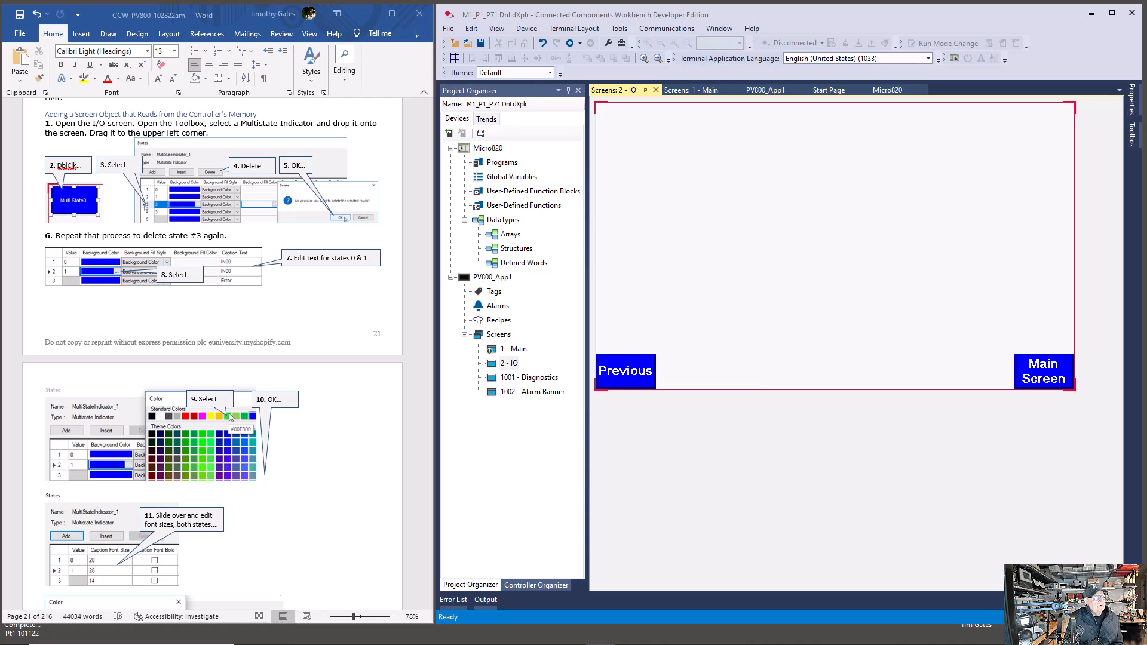
Place a Multistate Indicator on the IO screen and move it to the screen's upper-left corner.
left_click(1131, 135)
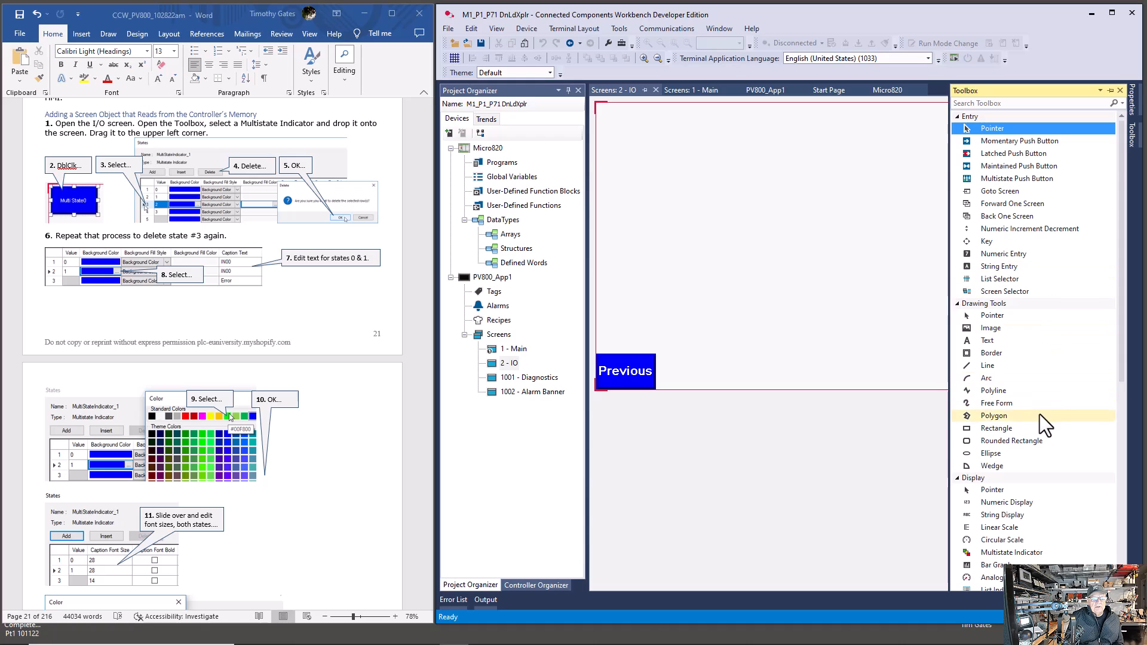
scroll(1039, 414, "down", 3)
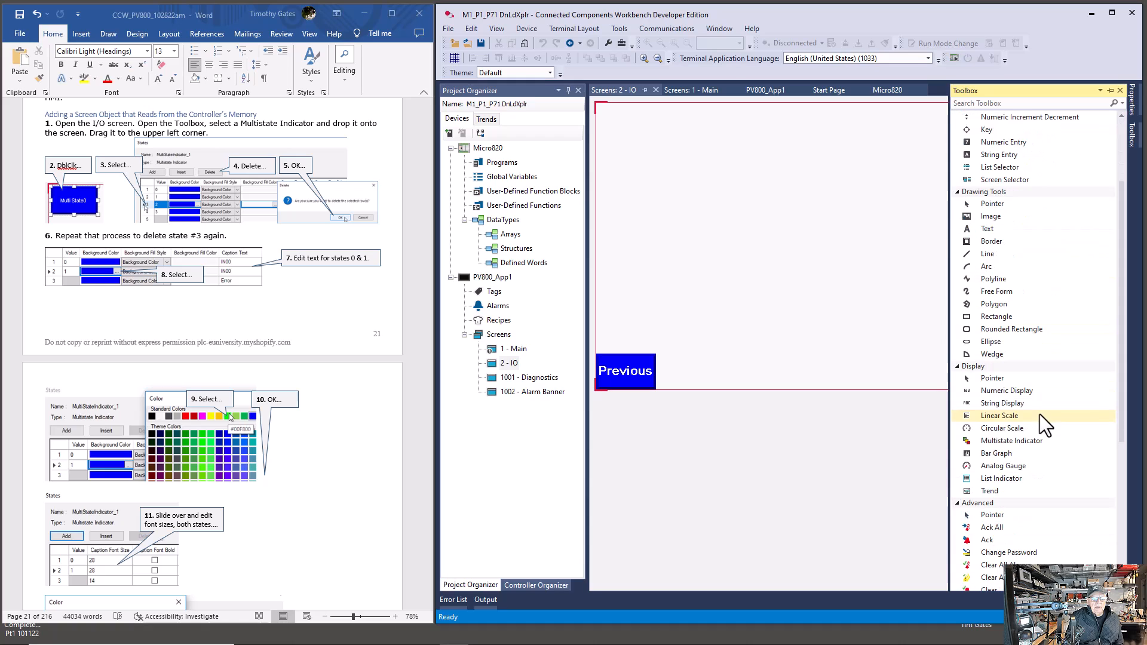
left_click(1017, 442)
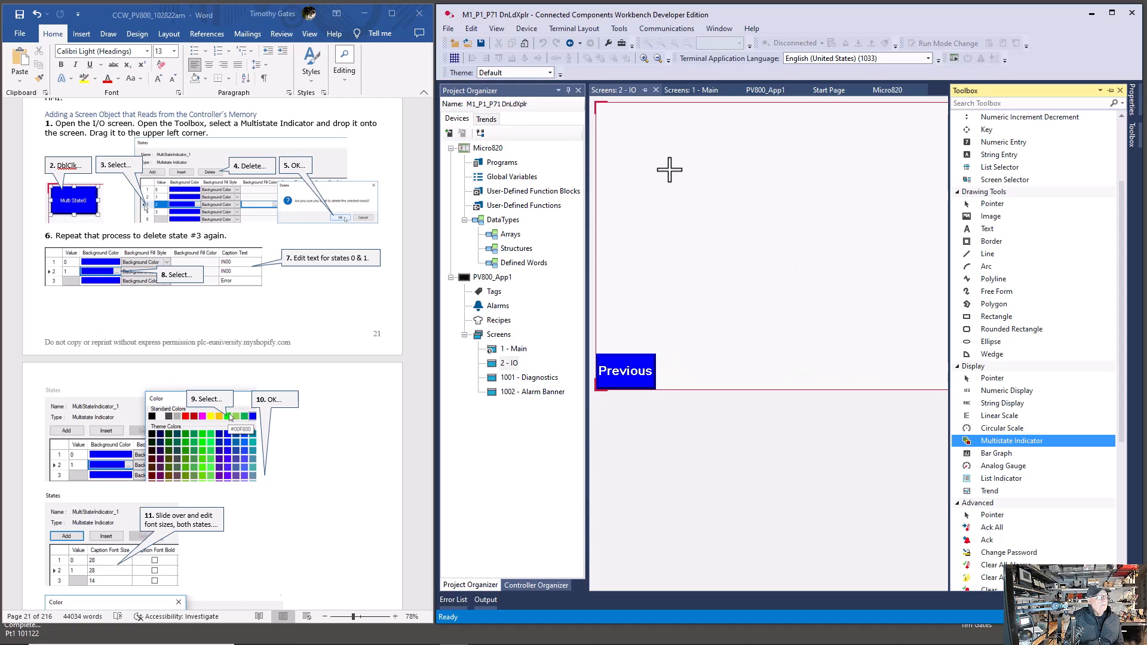
left_click(626, 121)
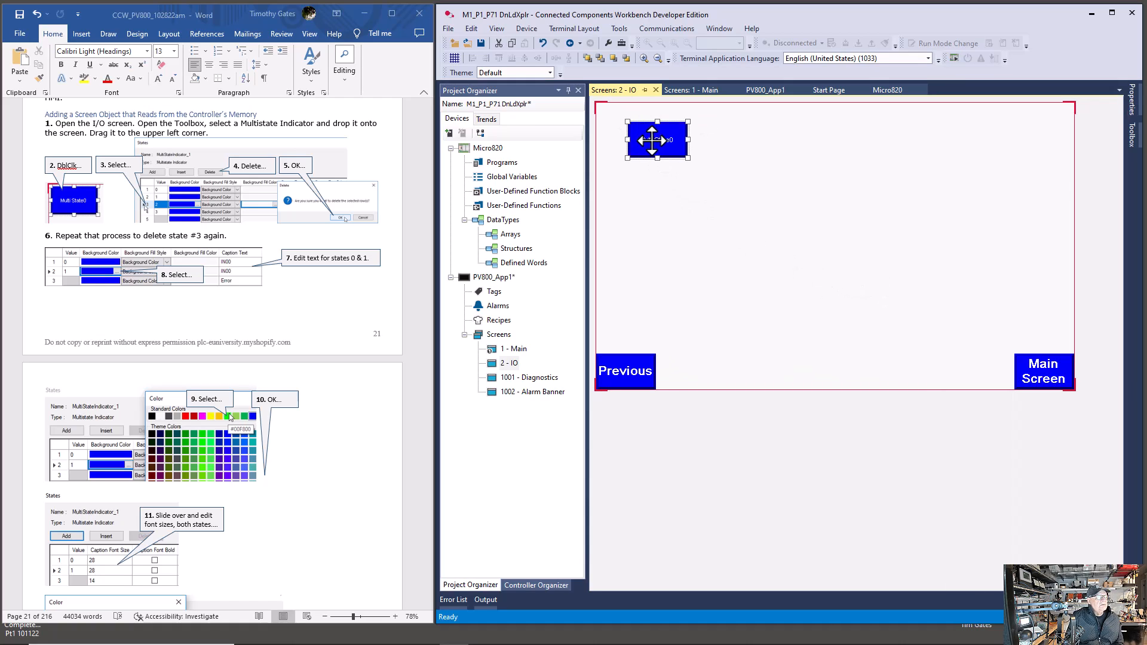
left_click_drag(652, 141, 632, 121)
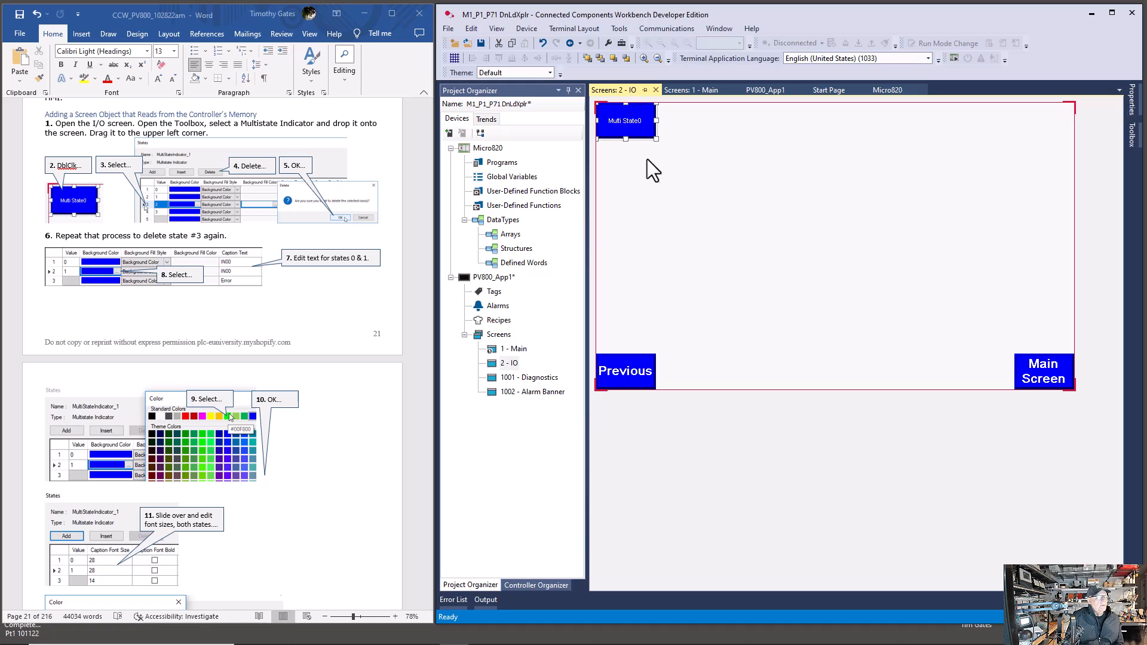
Open the indicator's state definitions and delete the states with values 2 and 3.
left_click(636, 116)
double_click(636, 116)
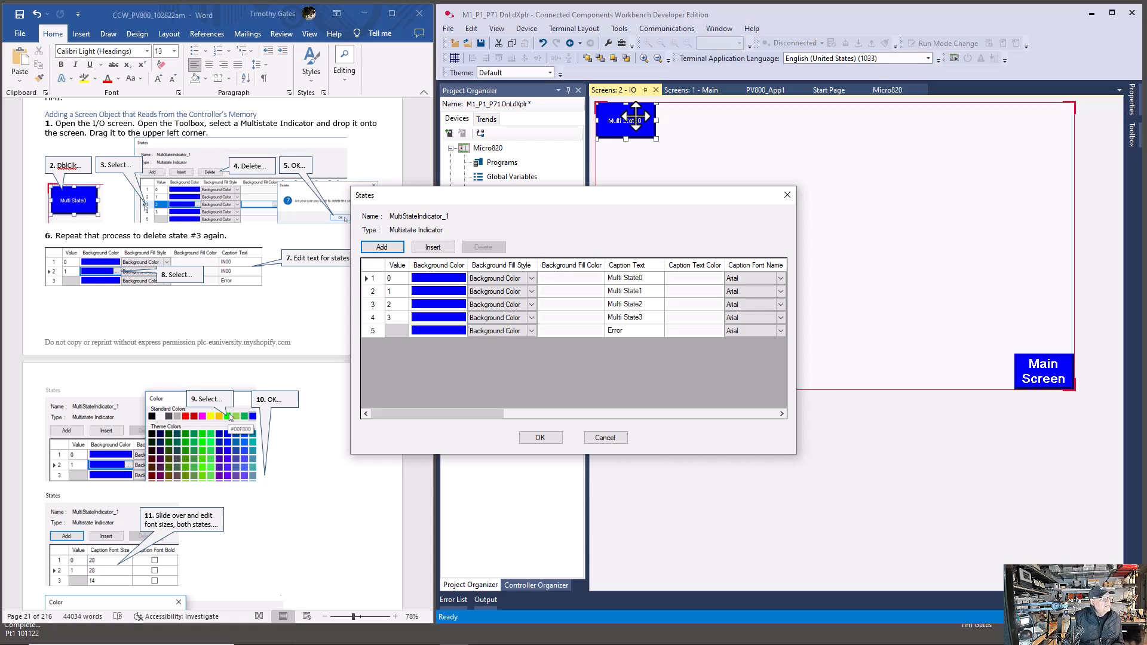
left_click(387, 305)
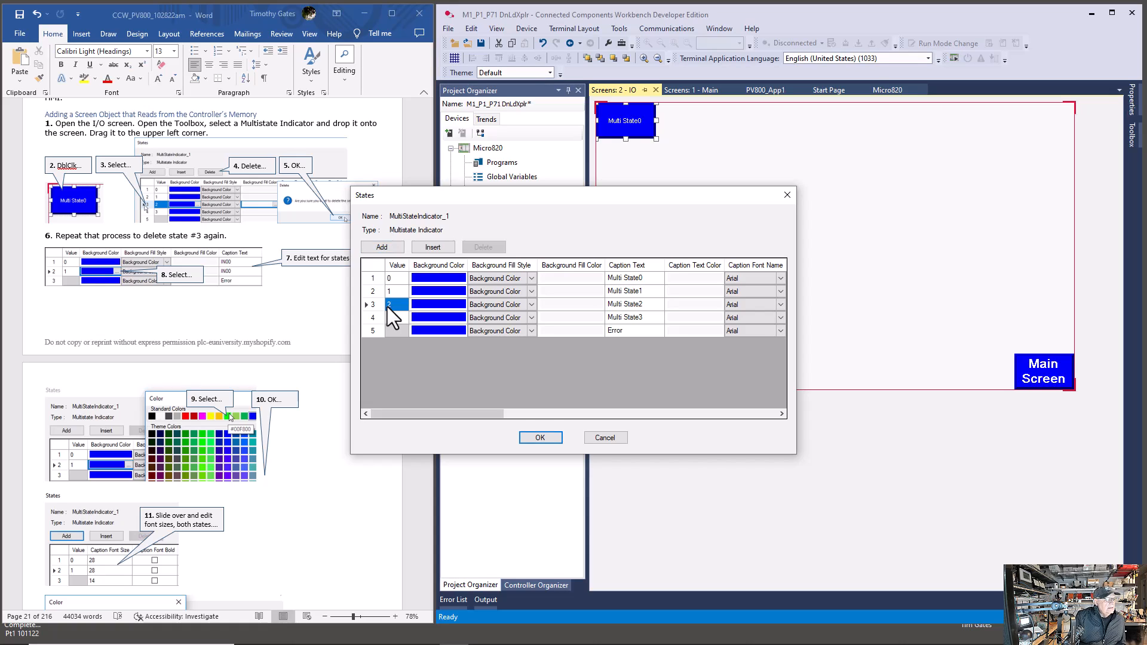
left_click(369, 304)
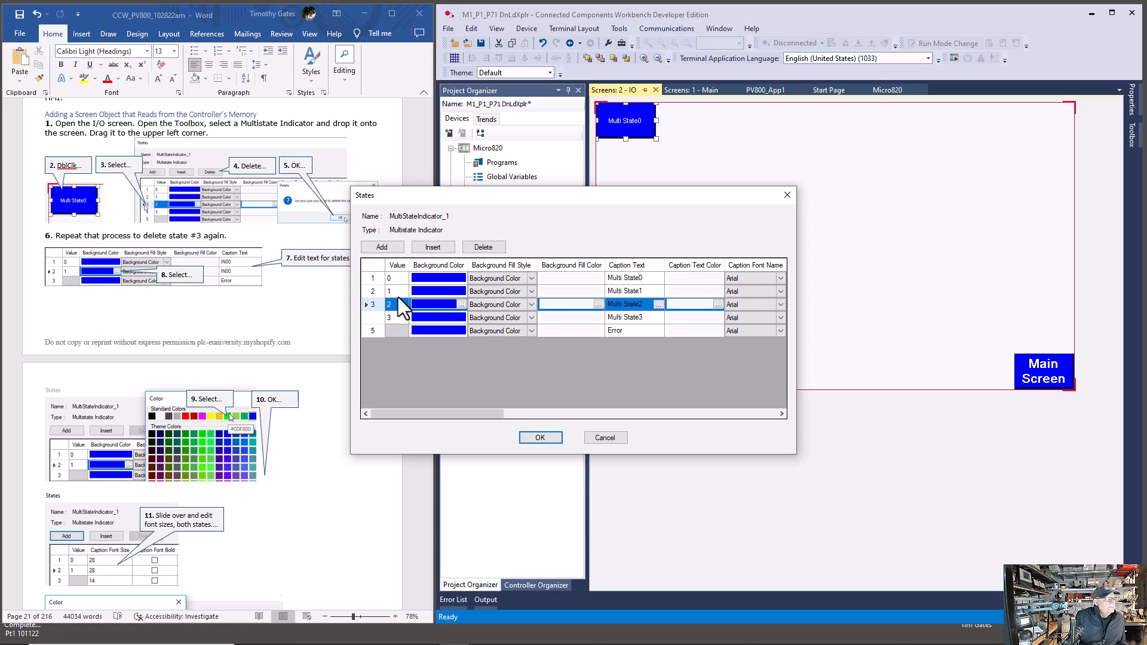
left_click(485, 247)
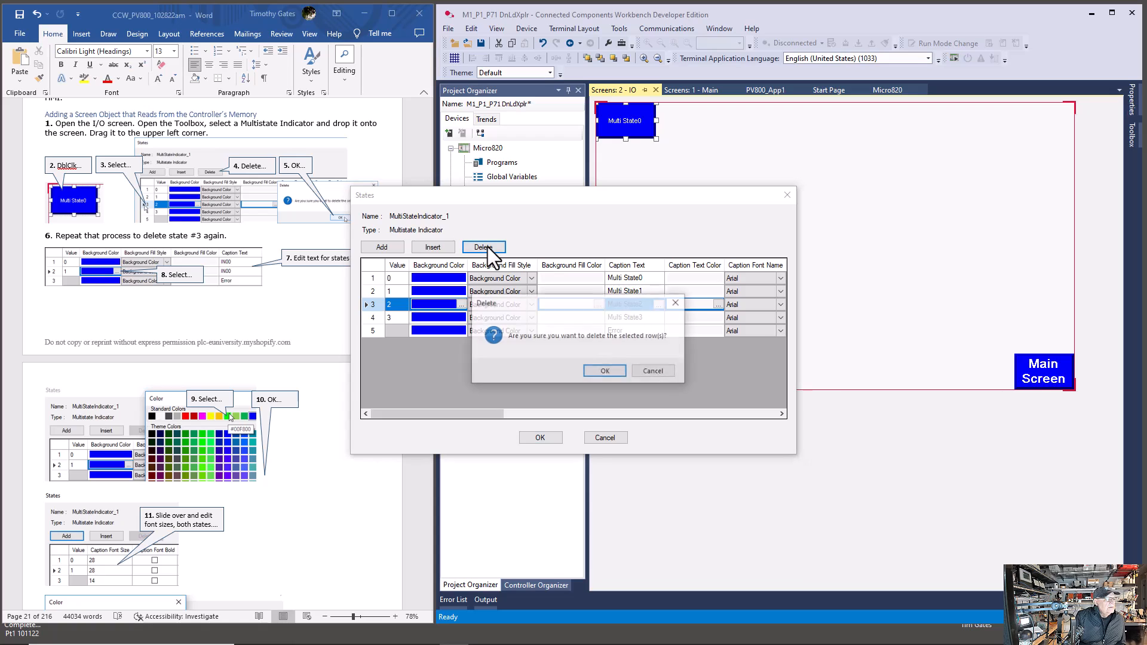
left_click(604, 371)
left_click(371, 306)
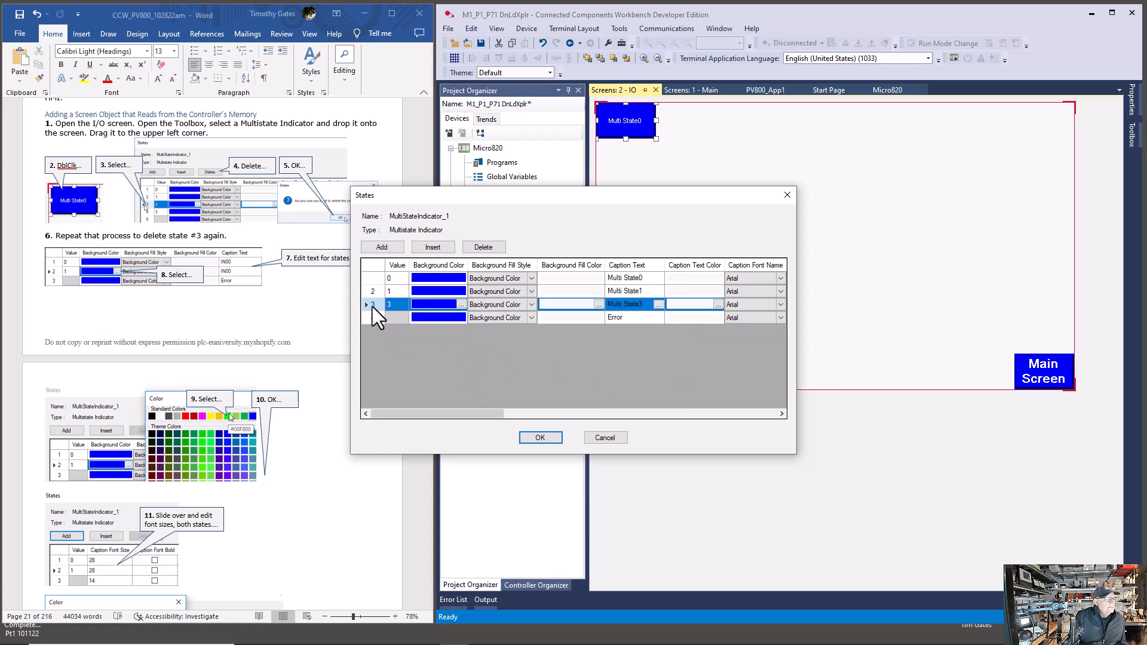
left_click(491, 247)
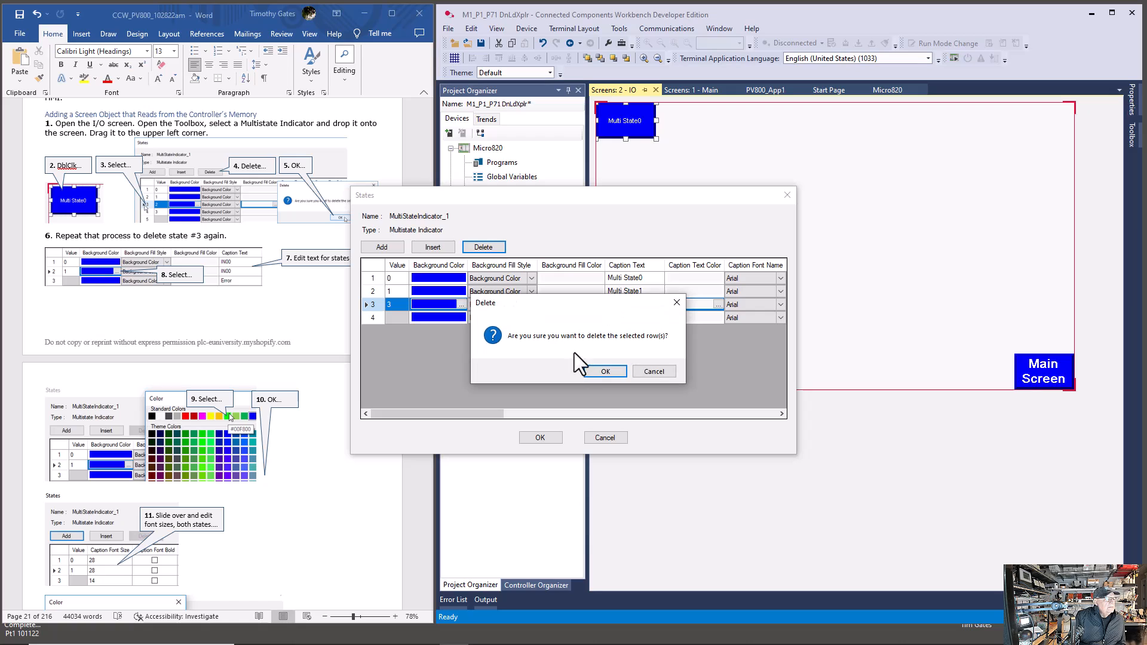
left_click(600, 374)
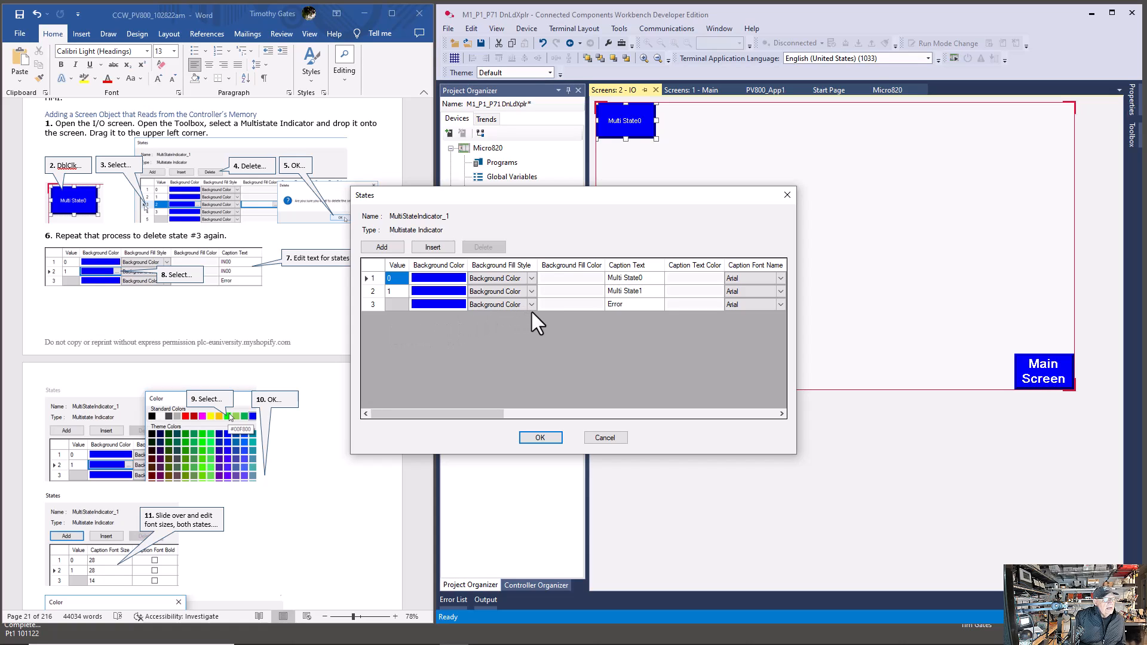
Set the caption text of states 0 and 1 to IN00.
left_click(645, 279)
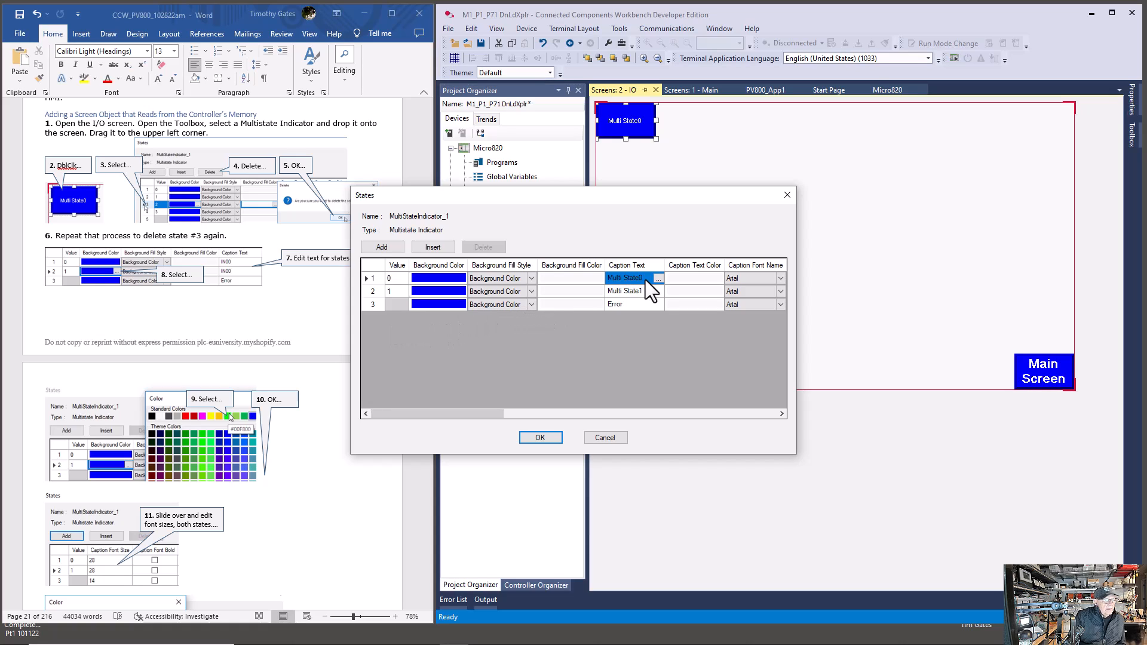
left_click(645, 280)
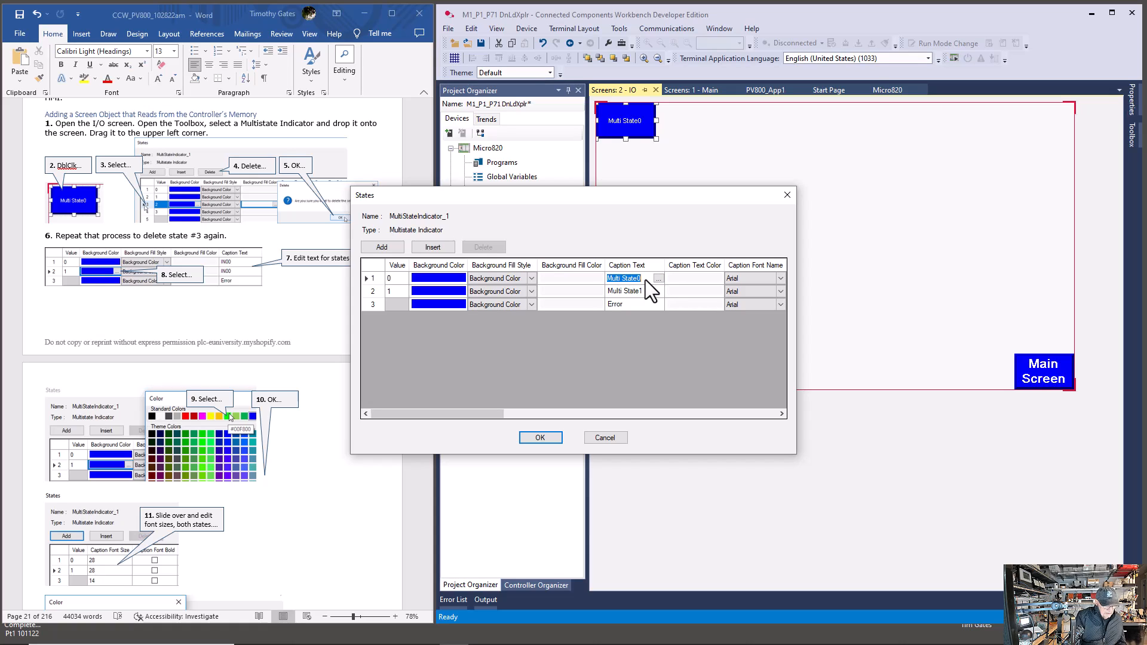
type("IN00")
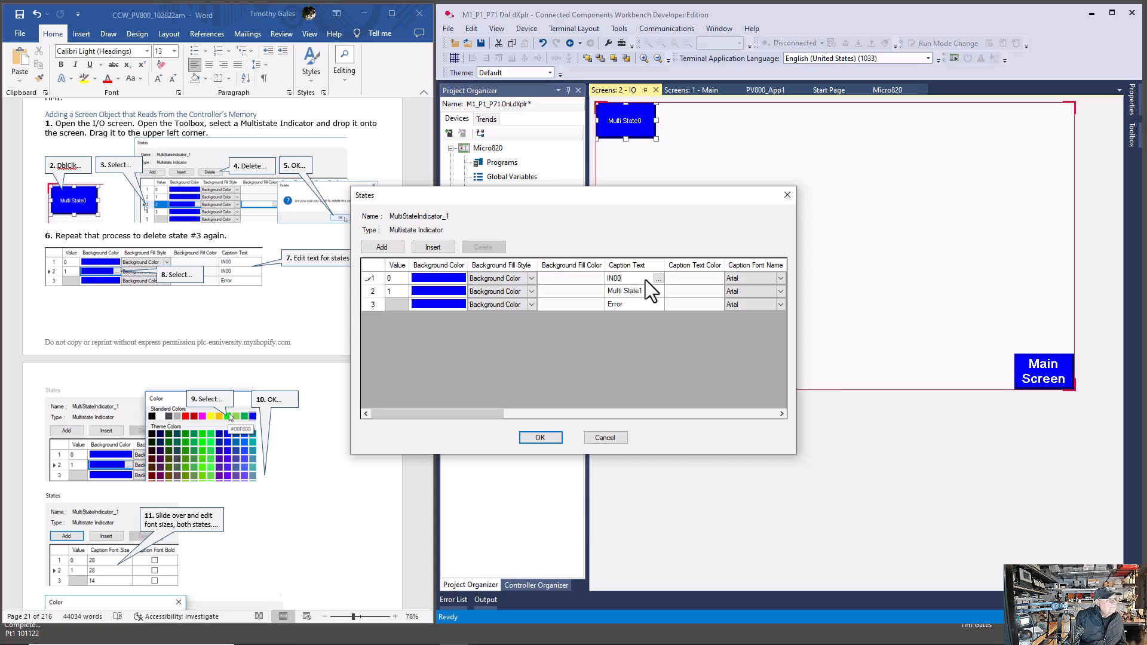
left_click(646, 294)
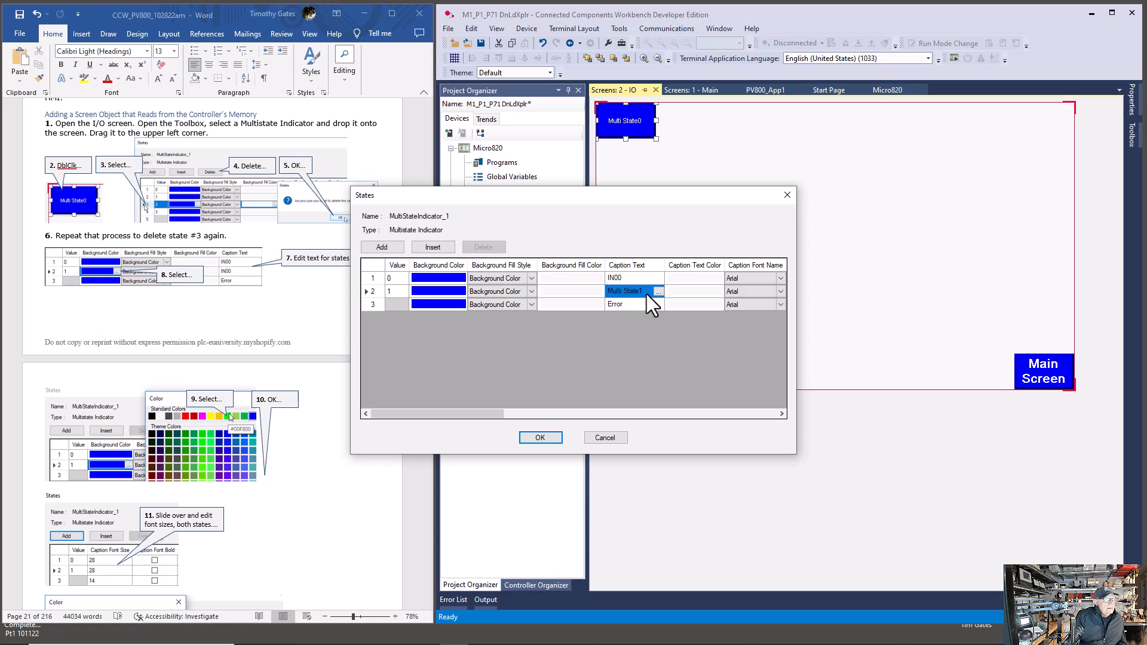
left_click(646, 294)
type("IN00")
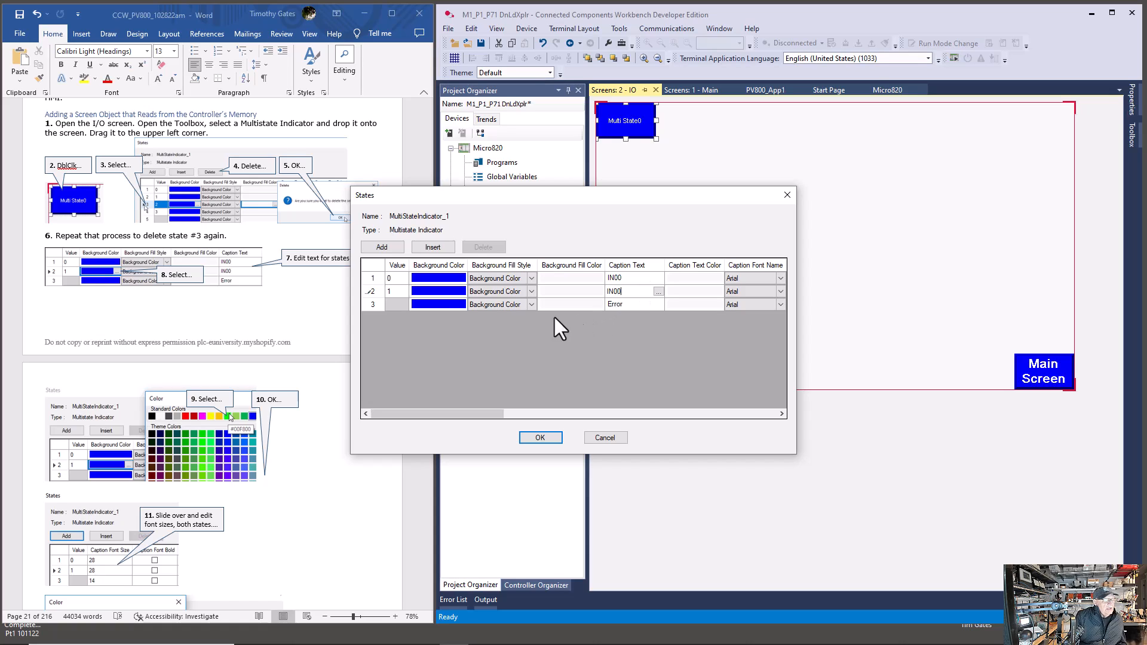
Set the background color of state 1 to bright green and of the Error state to red.
left_click(438, 289)
left_click(462, 291)
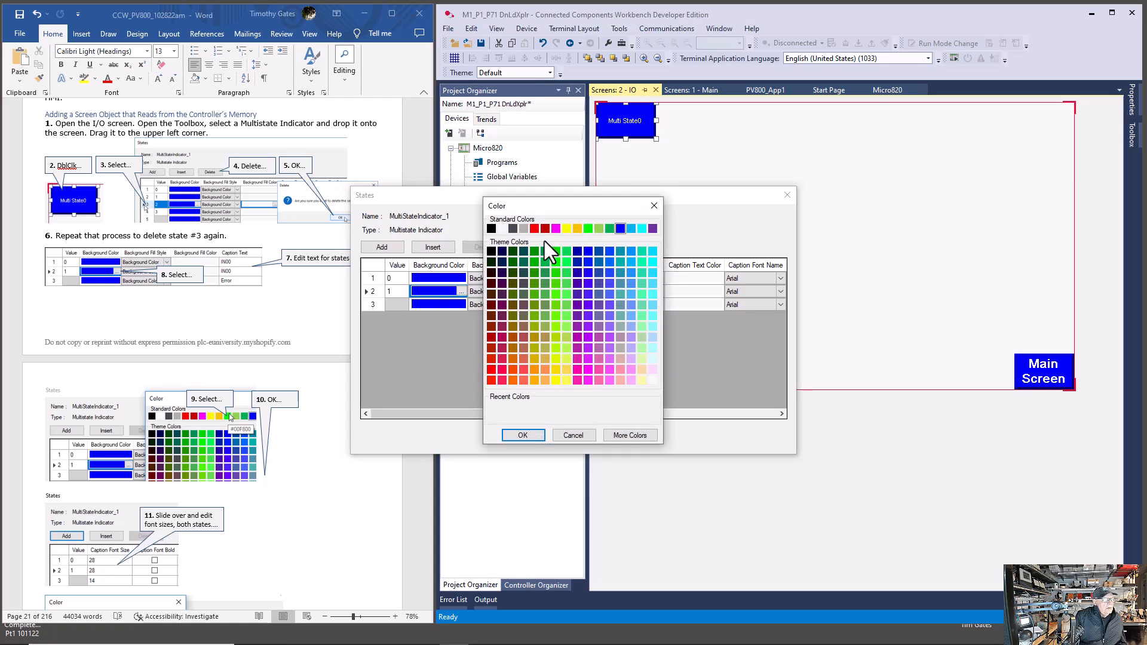
left_click(588, 228)
left_click(523, 435)
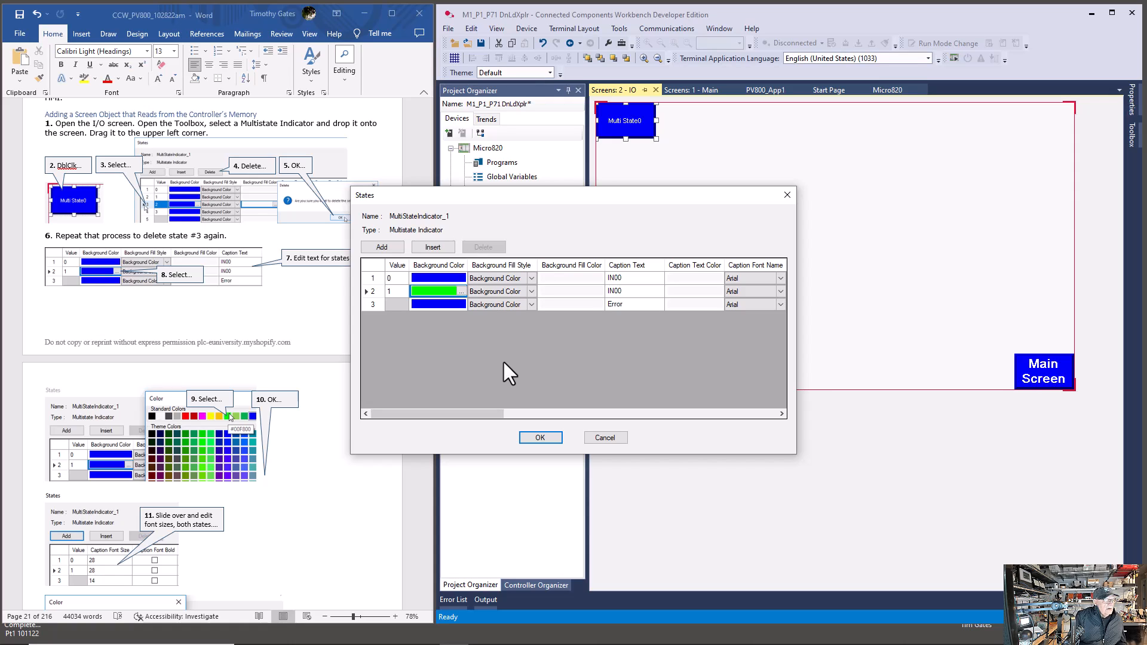
left_click(451, 301)
left_click(463, 303)
left_click(535, 229)
left_click(522, 434)
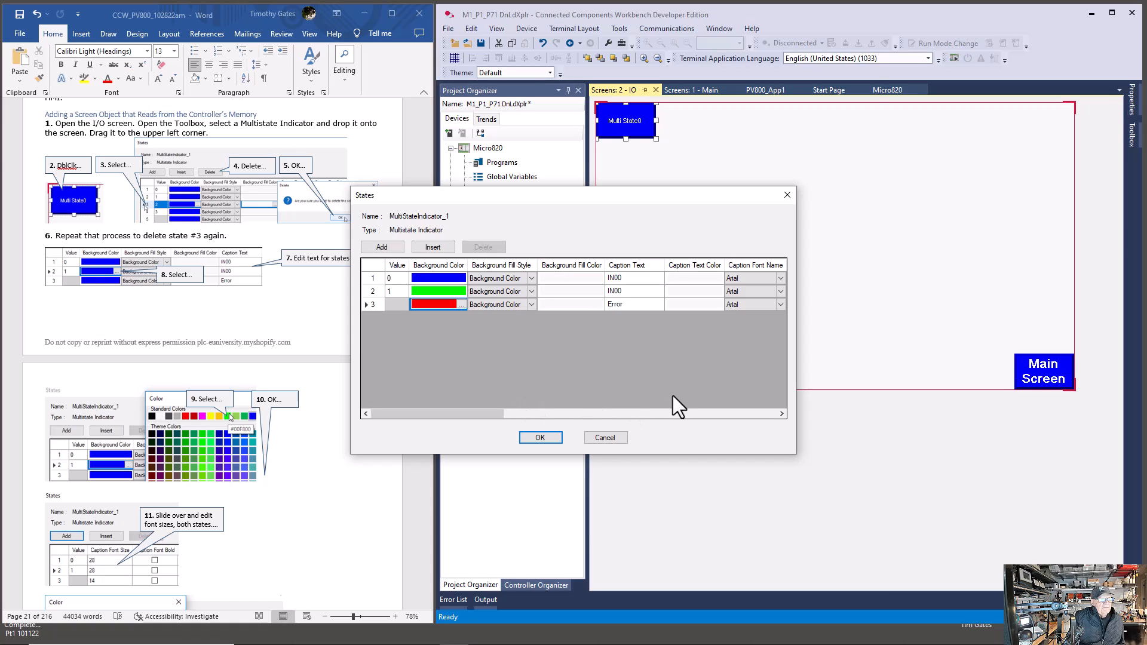
Set the caption font size to 28 for states 0 and 1.
left_click(730, 413)
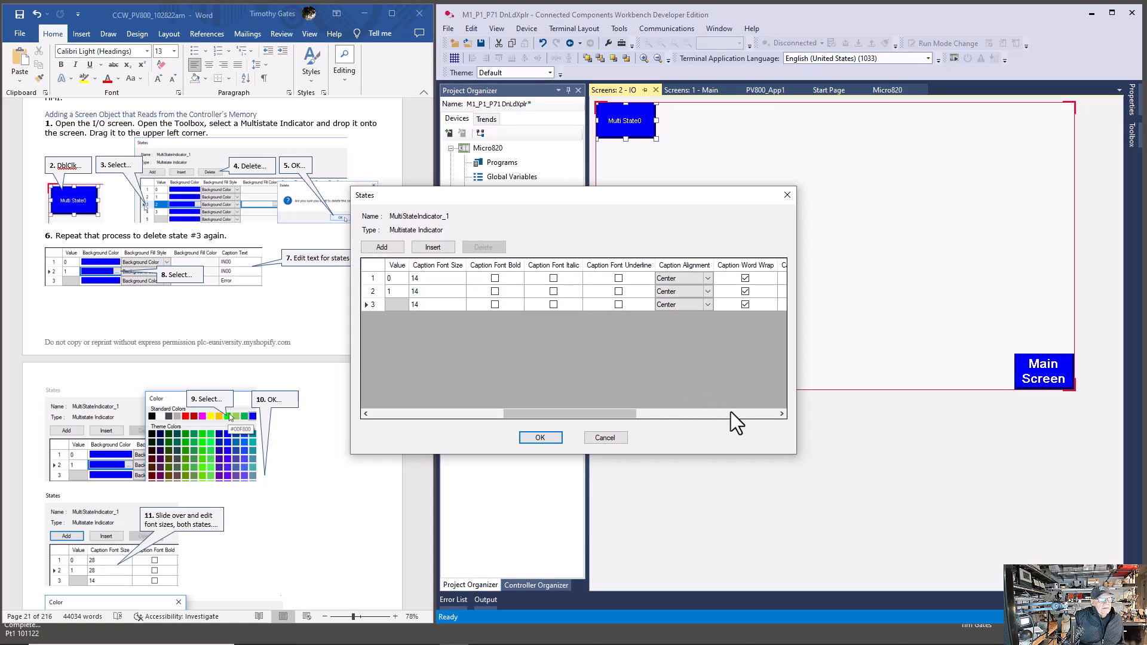
type("28")
left_click(438, 292)
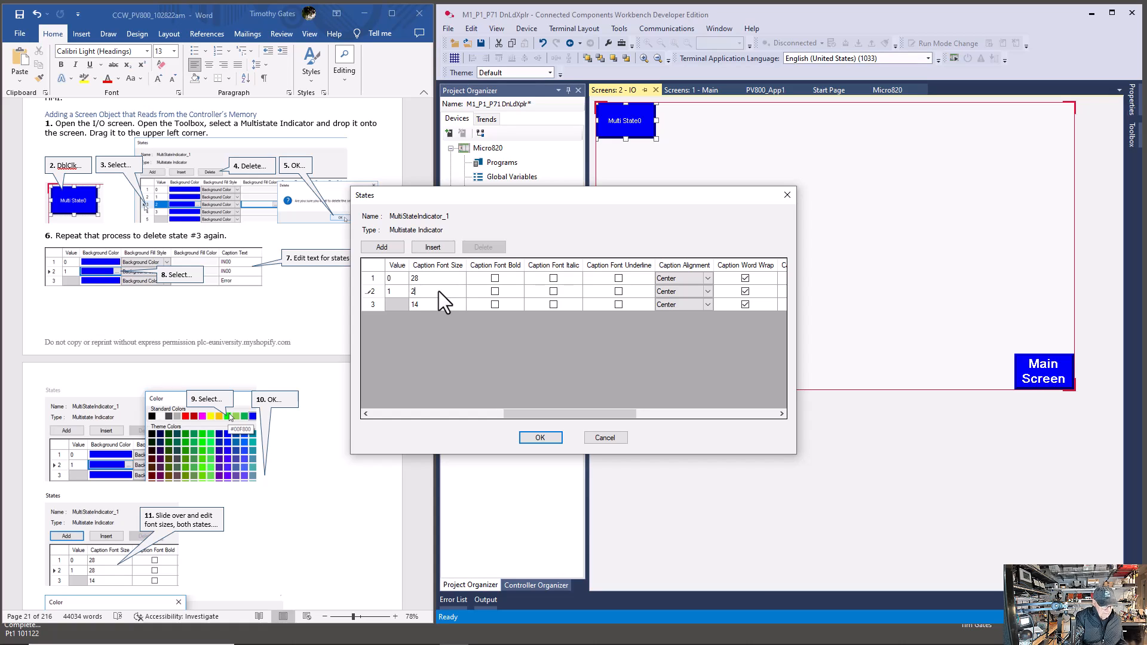
type("28")
Consult the guide's next instructions and set the caption text color of state 1 to black.
scroll(331, 471, "down", 5)
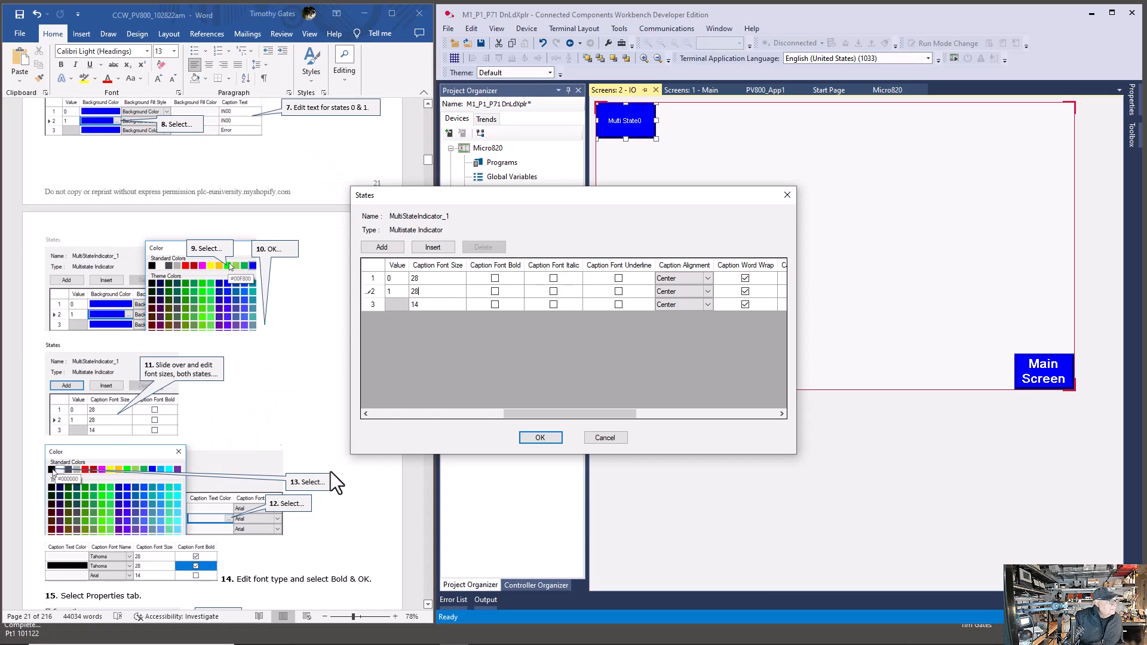
scroll(331, 472, "down", 3)
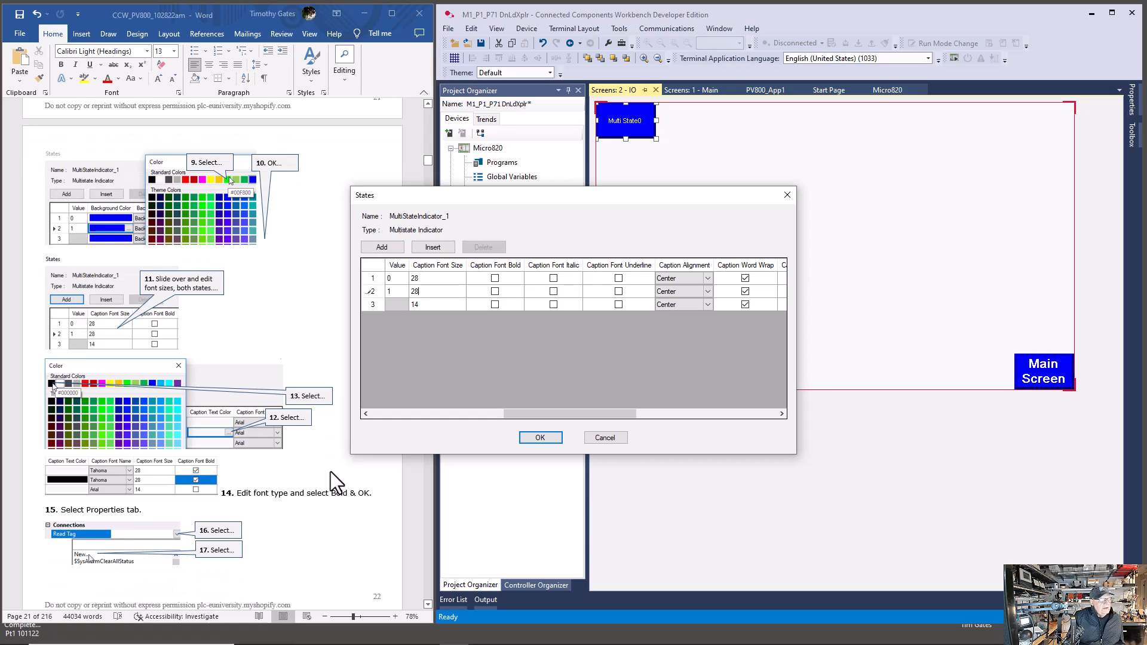
left_click(372, 414)
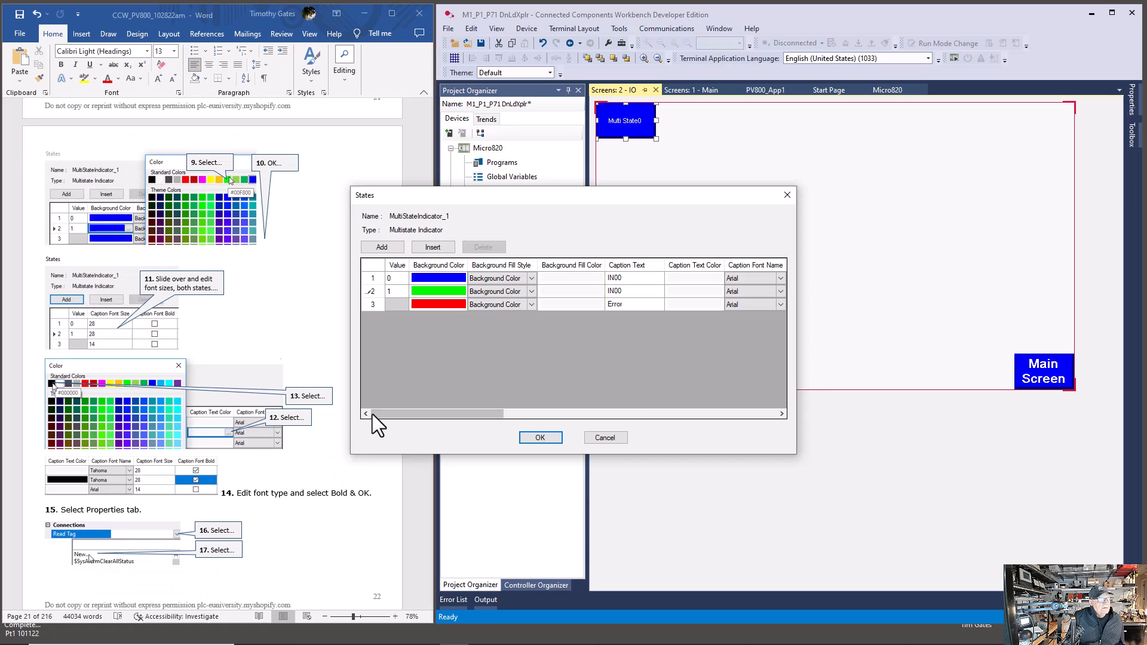
left_click(458, 294)
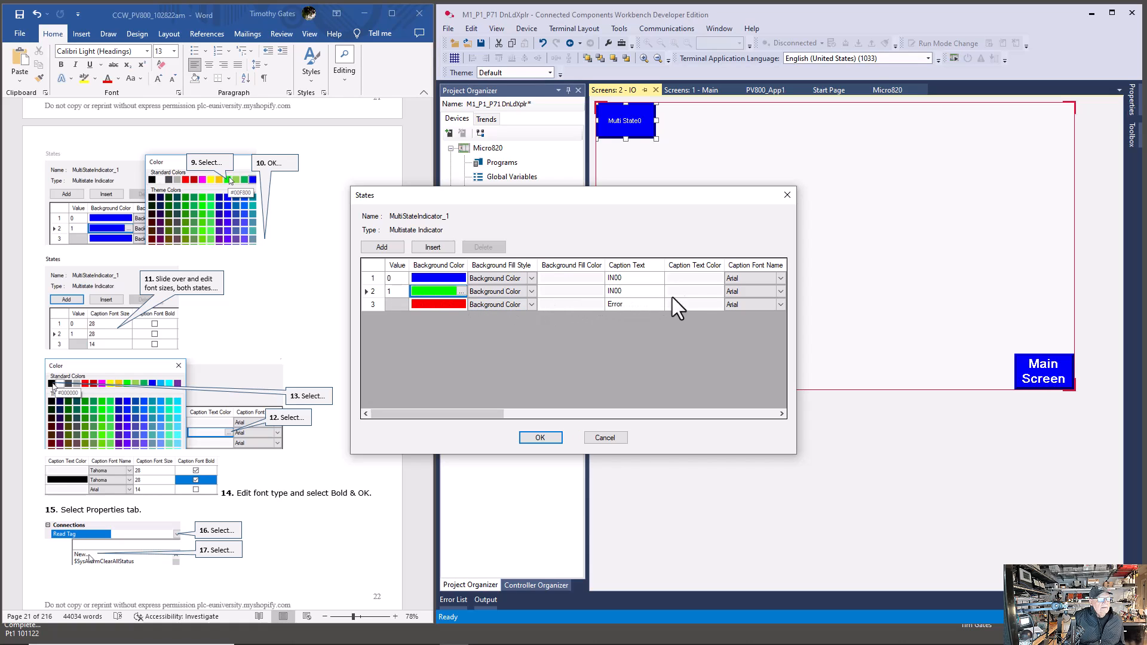
left_click(711, 296)
left_click(718, 291)
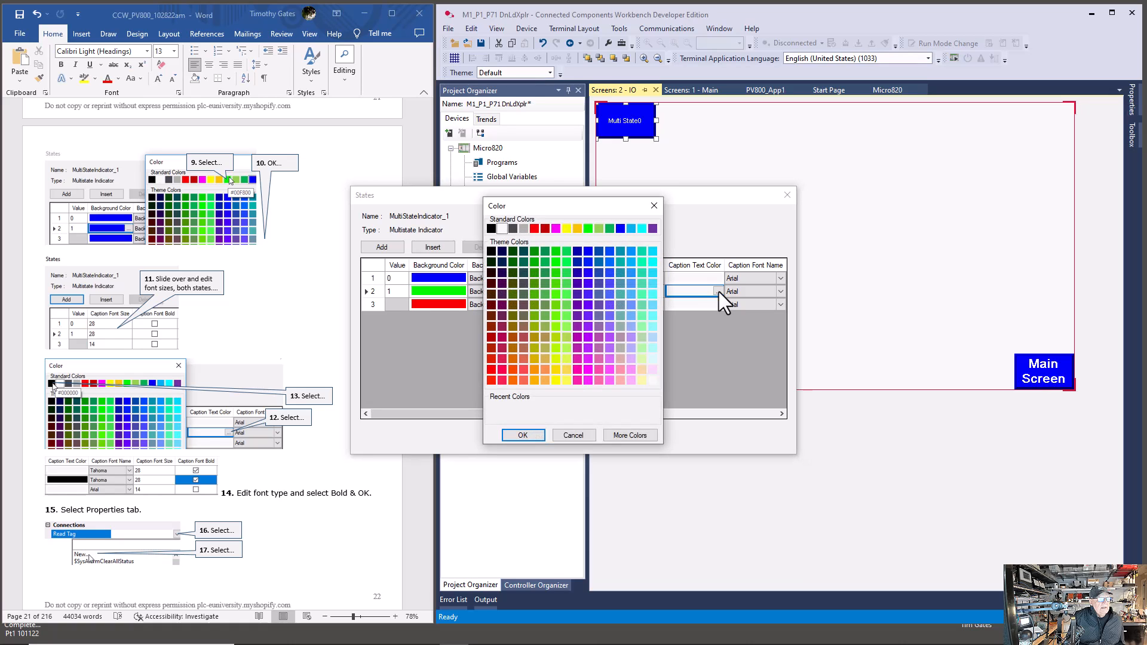
left_click(491, 228)
left_click(522, 435)
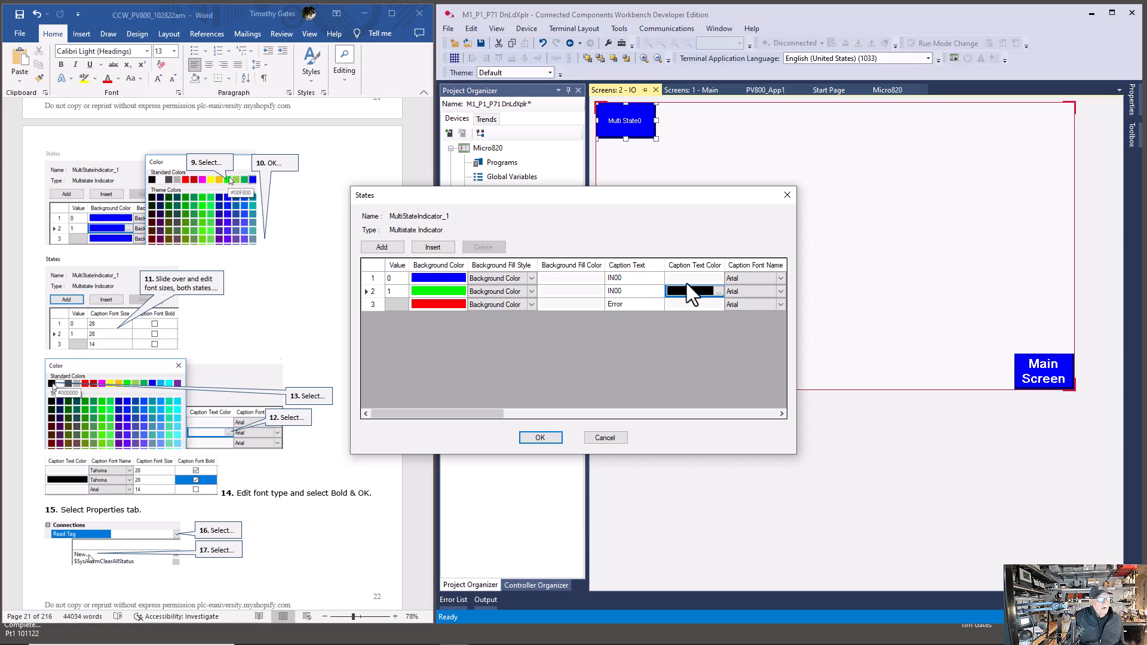
Make the captions of states 0 and 1 bold and apply the state definitions to the indicator.
left_click(716, 414)
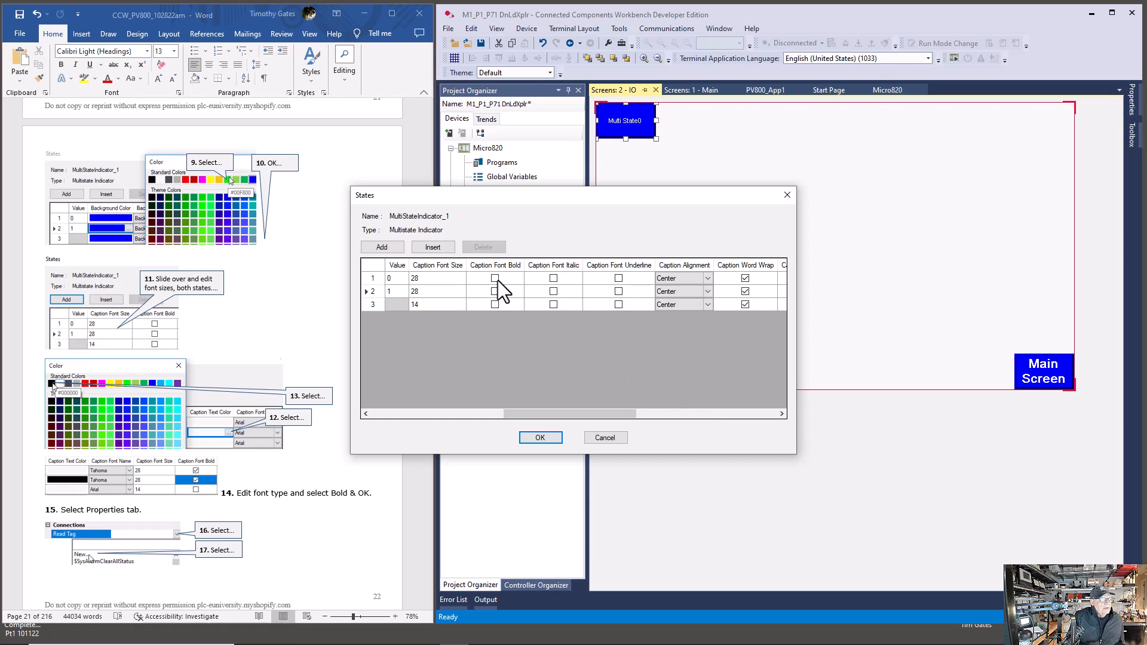
left_click(493, 290)
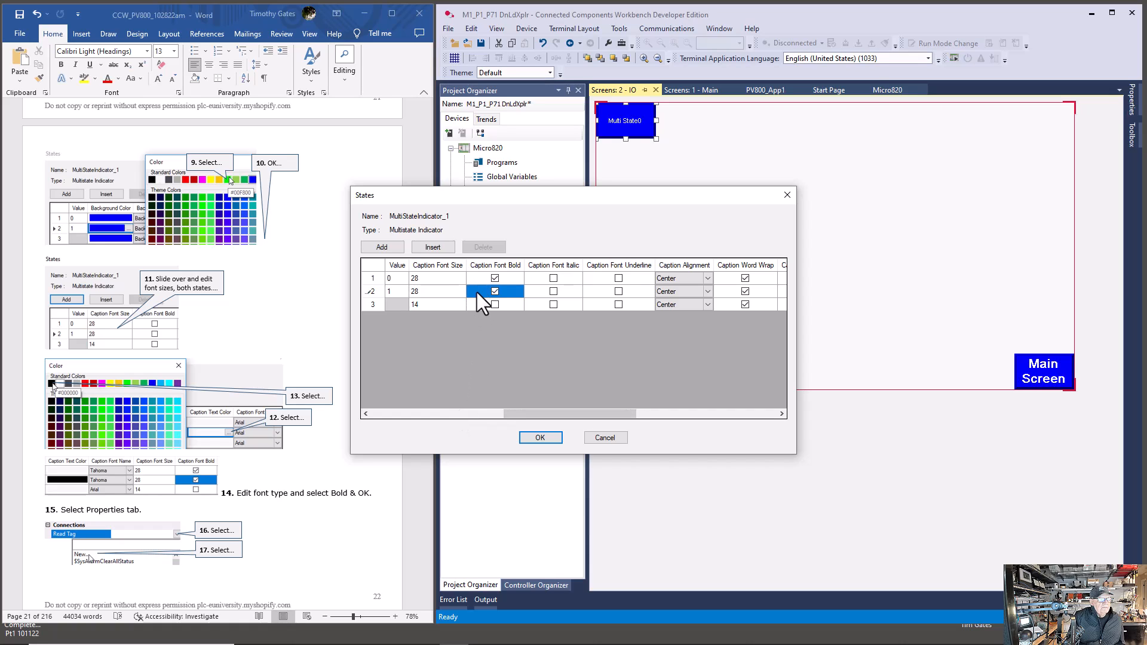
left_click(431, 414)
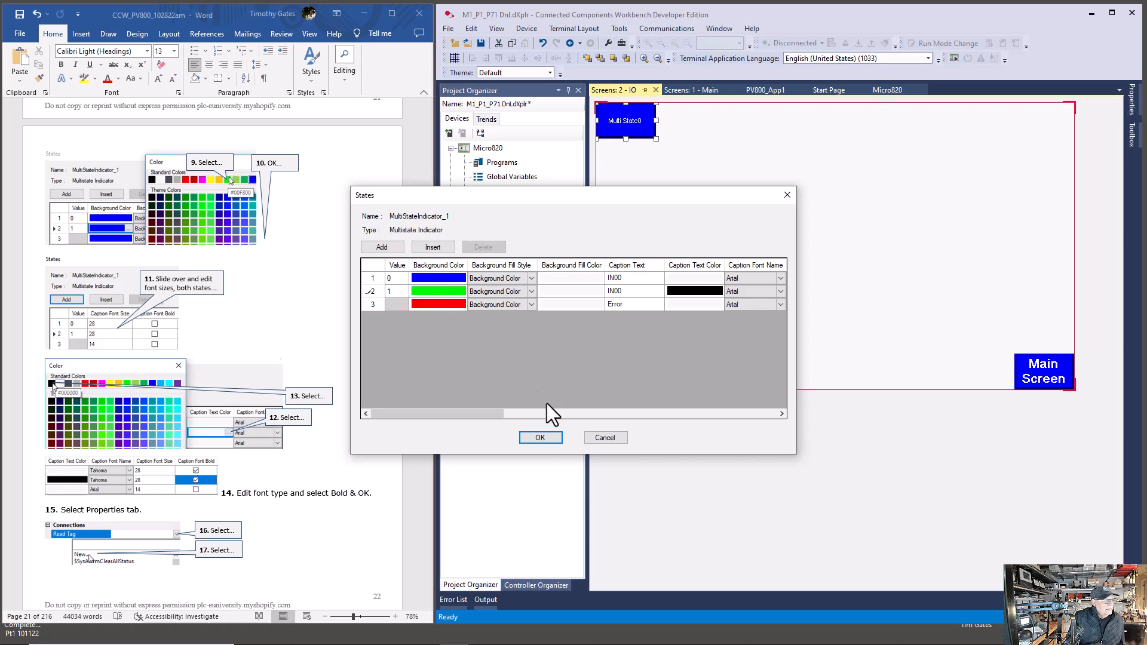
left_click(544, 437)
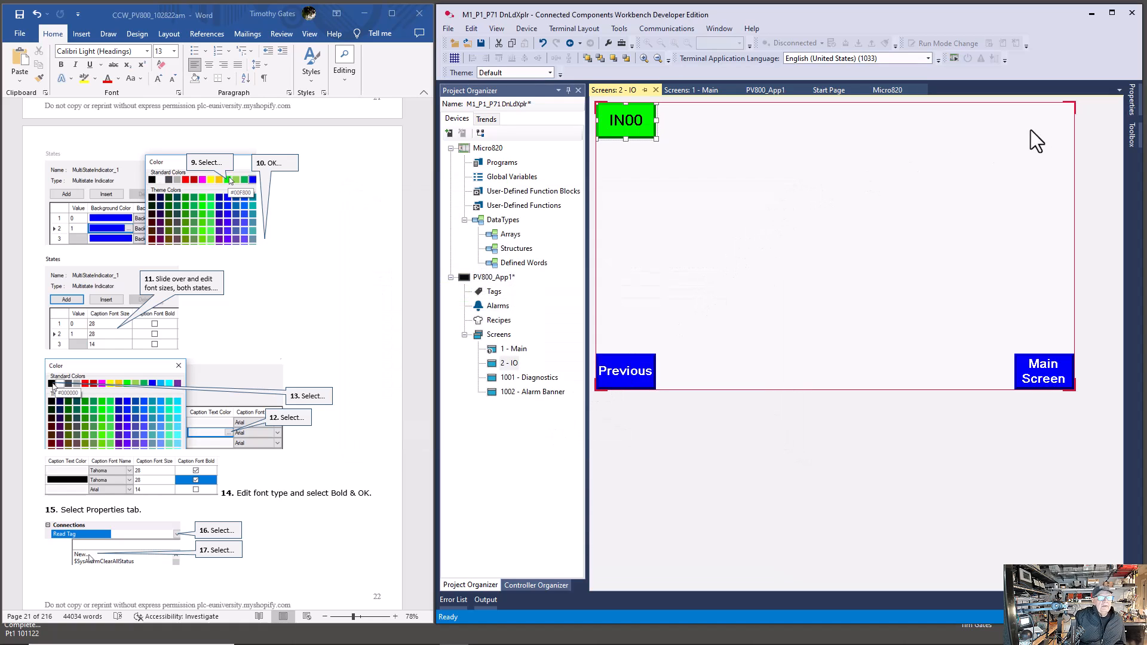
Create a new tag for the Read Tag connection of the IN00 multistate indicator.
left_click(1133, 110)
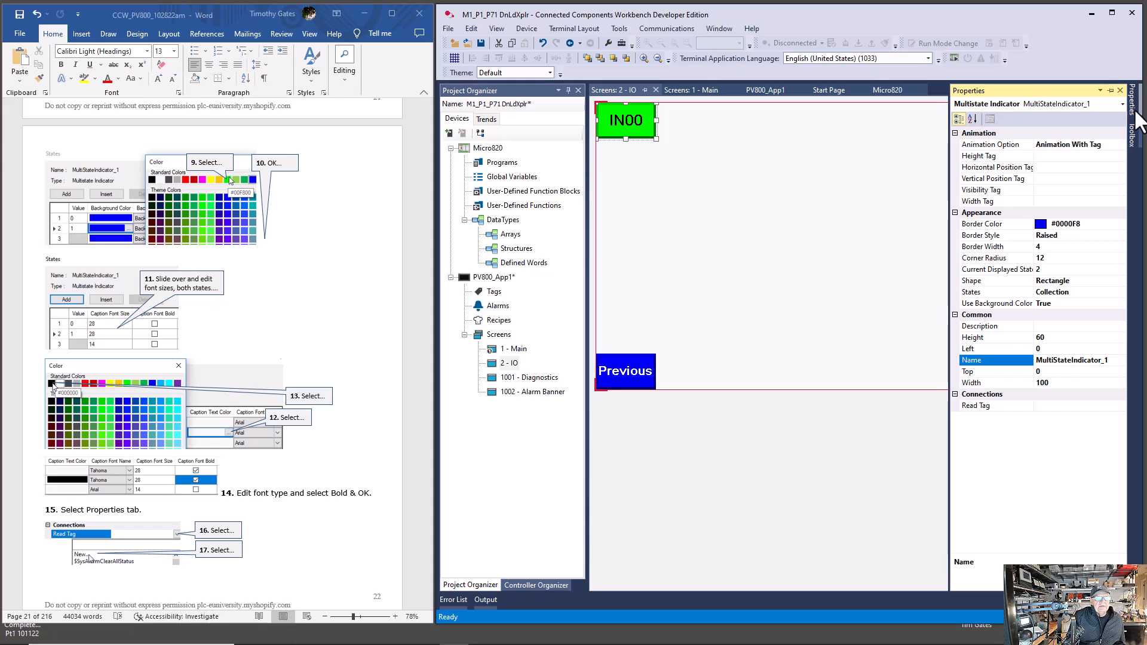
left_click(1060, 408)
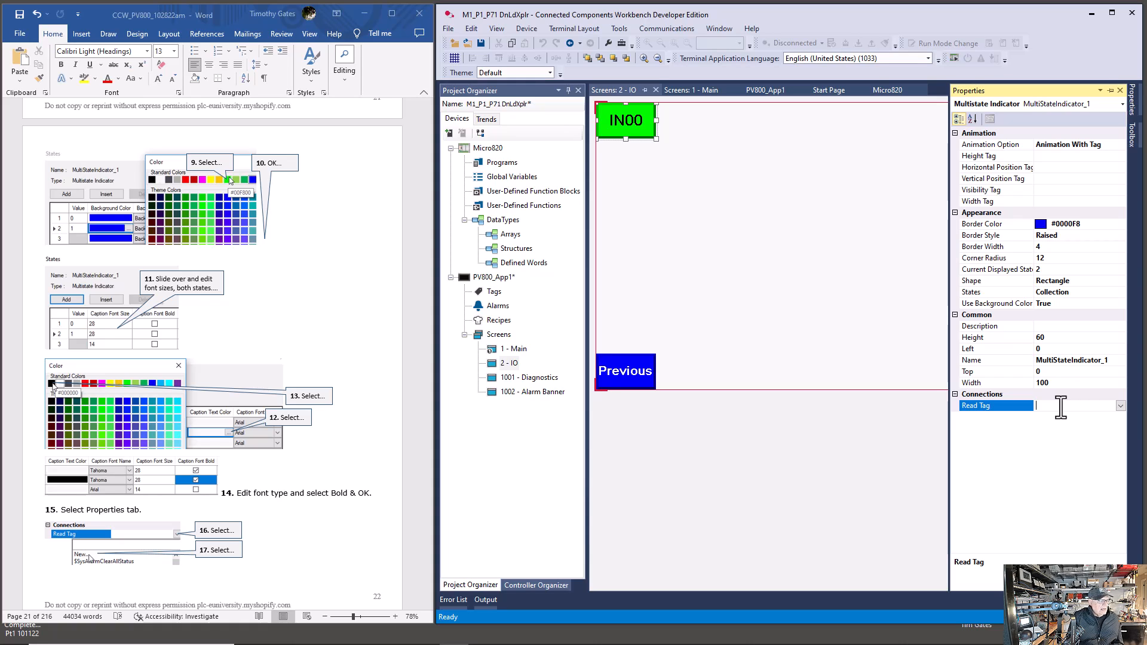
left_click(1120, 407)
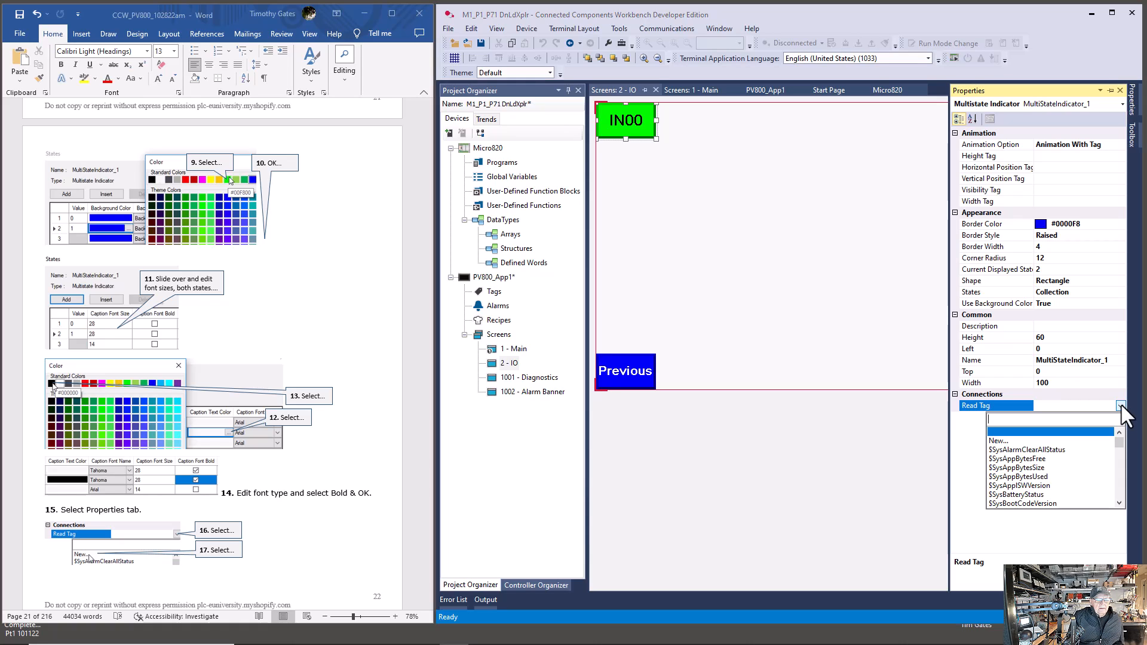
left_click(996, 441)
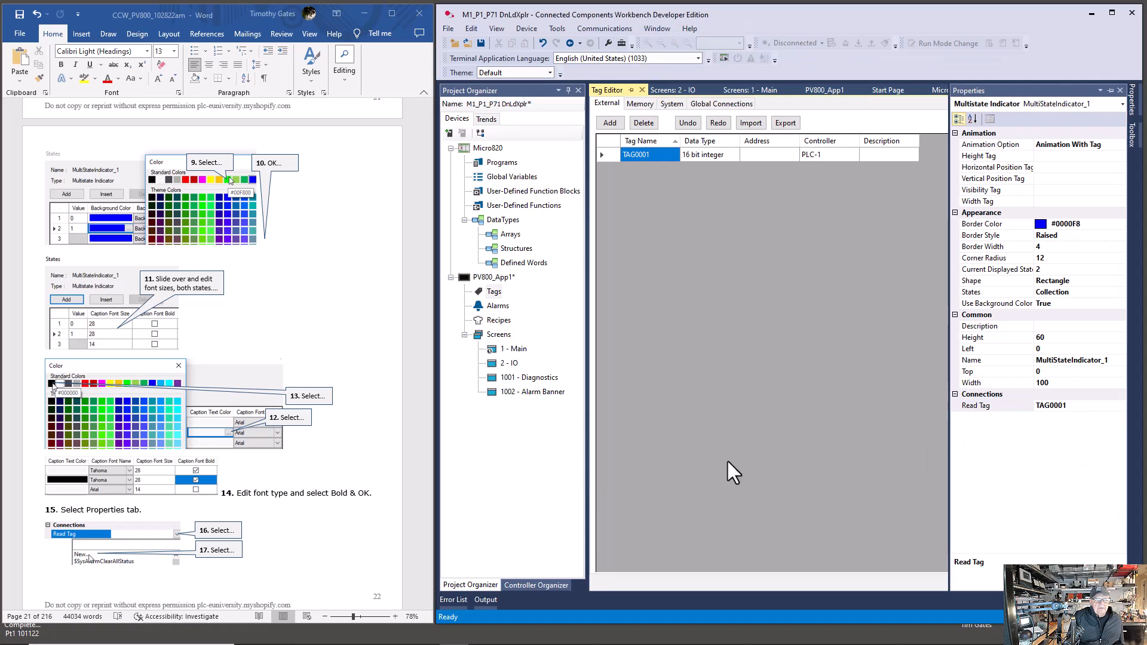
Following the guide, assign the controller variable _IO_EM_DI_00 as the address of TAG0001.
scroll(275, 516, "down", 8)
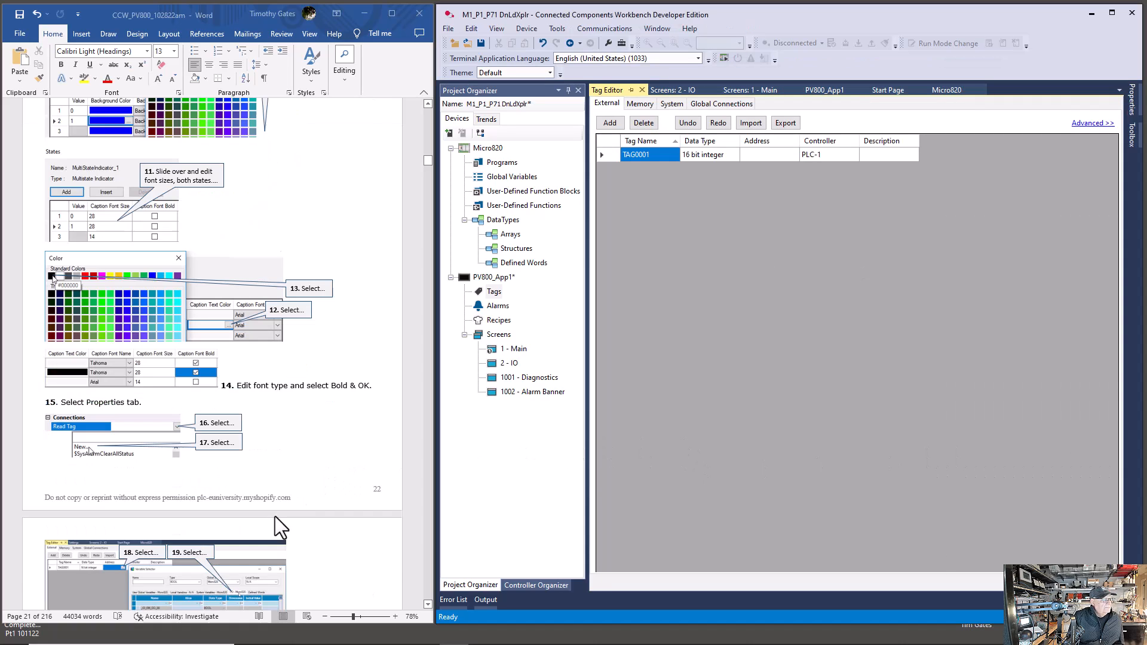
scroll(275, 516, "down", 2)
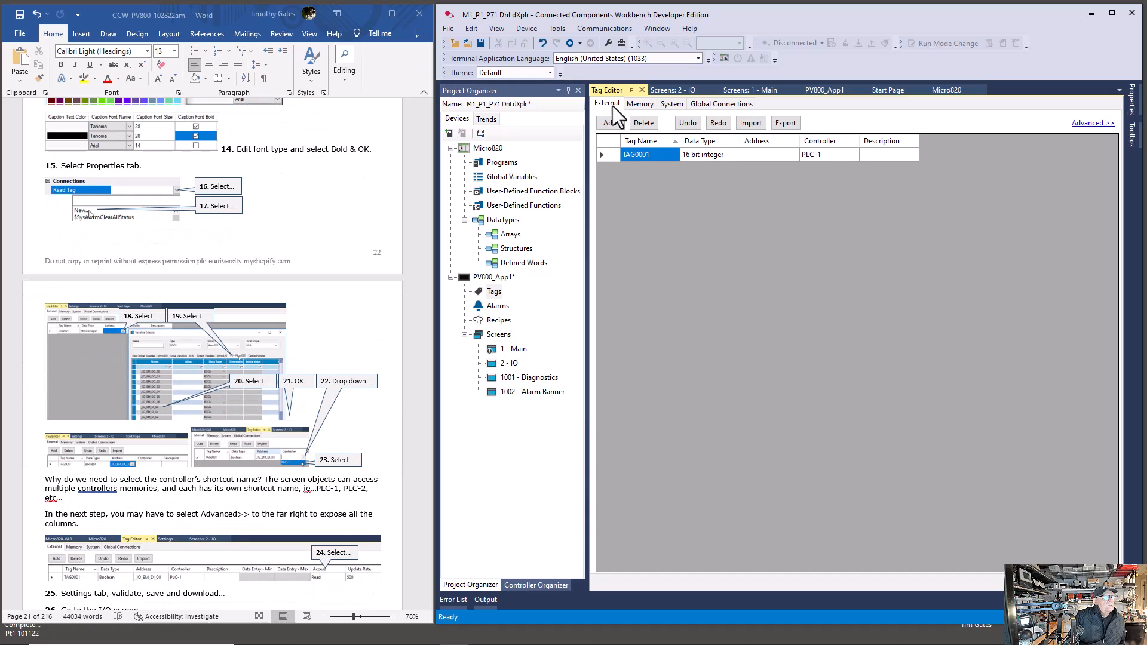
left_click(793, 157)
left_click(793, 157)
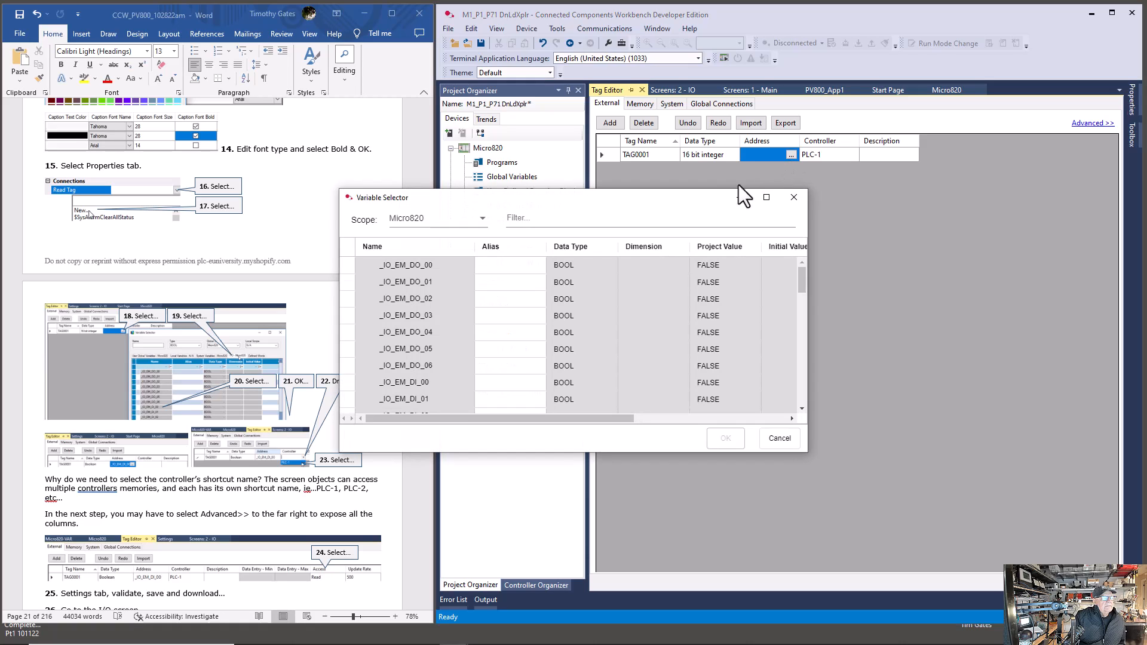
left_click(420, 381)
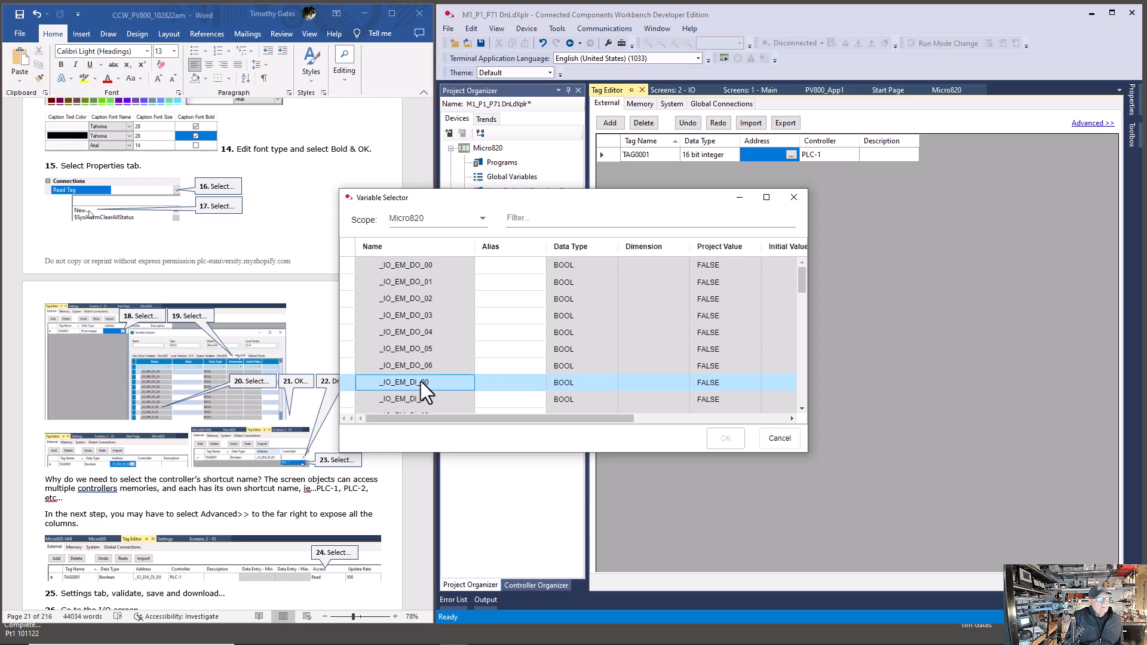
left_click(725, 439)
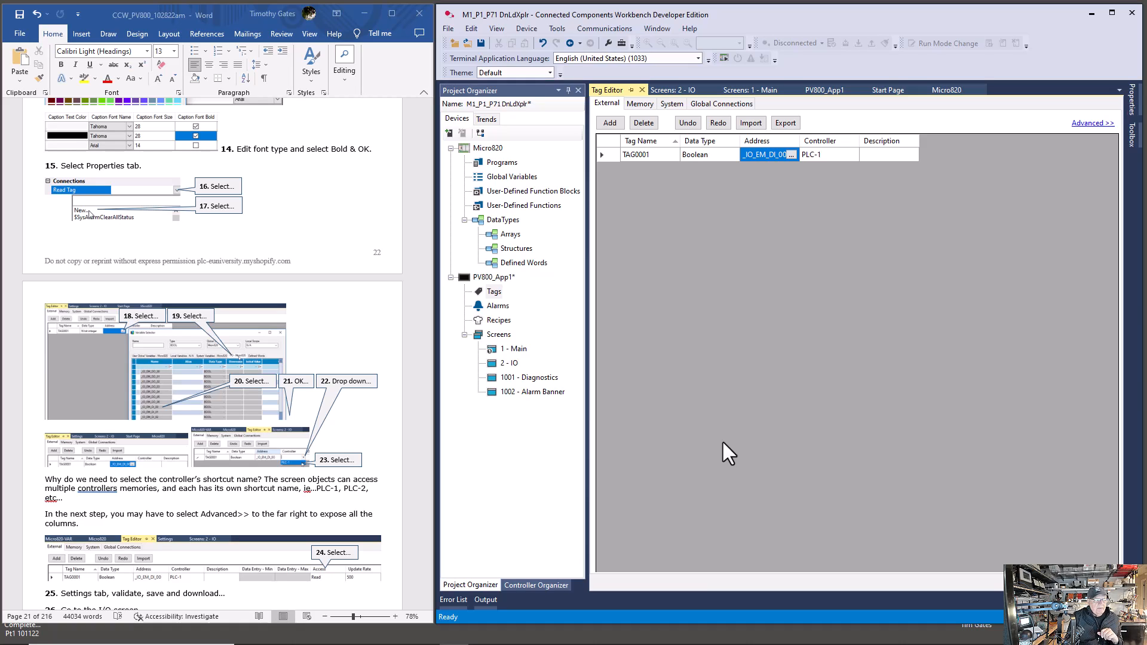
Show the advanced tag columns, set the access of TAG0001 to Read and close the Tag Editor.
scroll(278, 459, "down", 3)
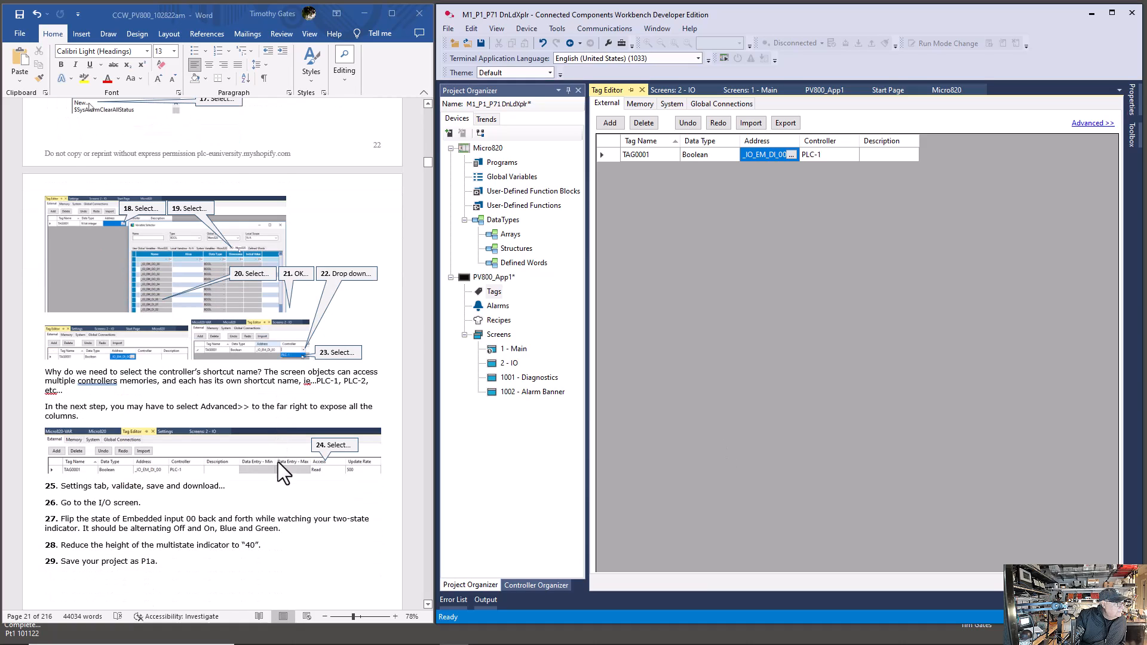
scroll(278, 459, "down", 1)
left_click(1091, 123)
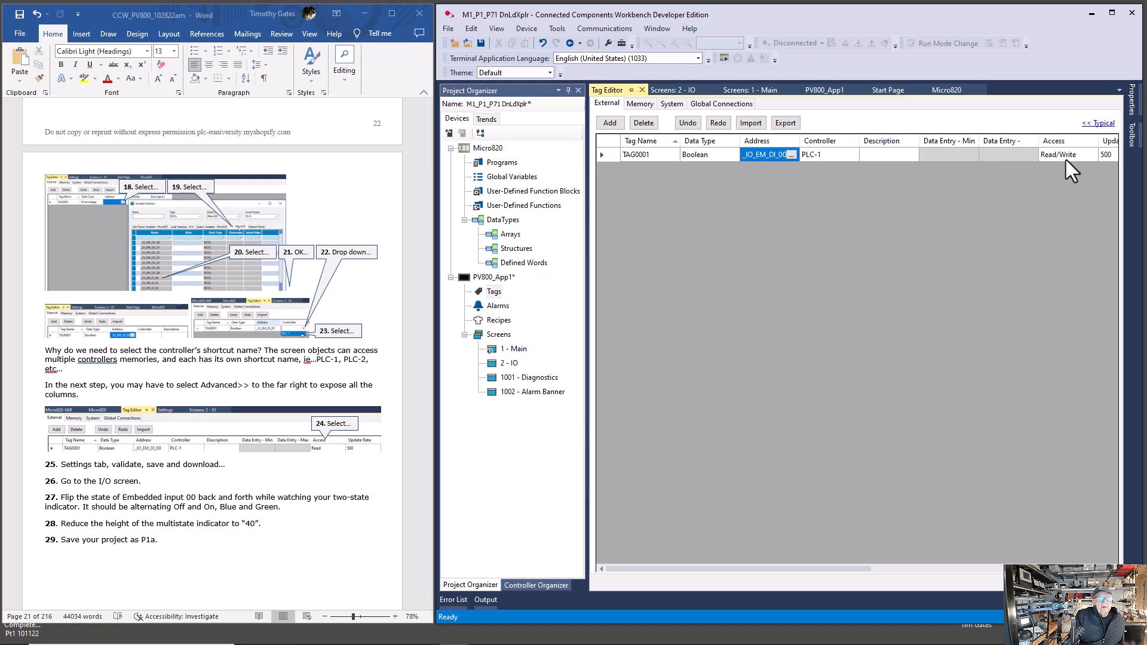
left_click(1069, 156)
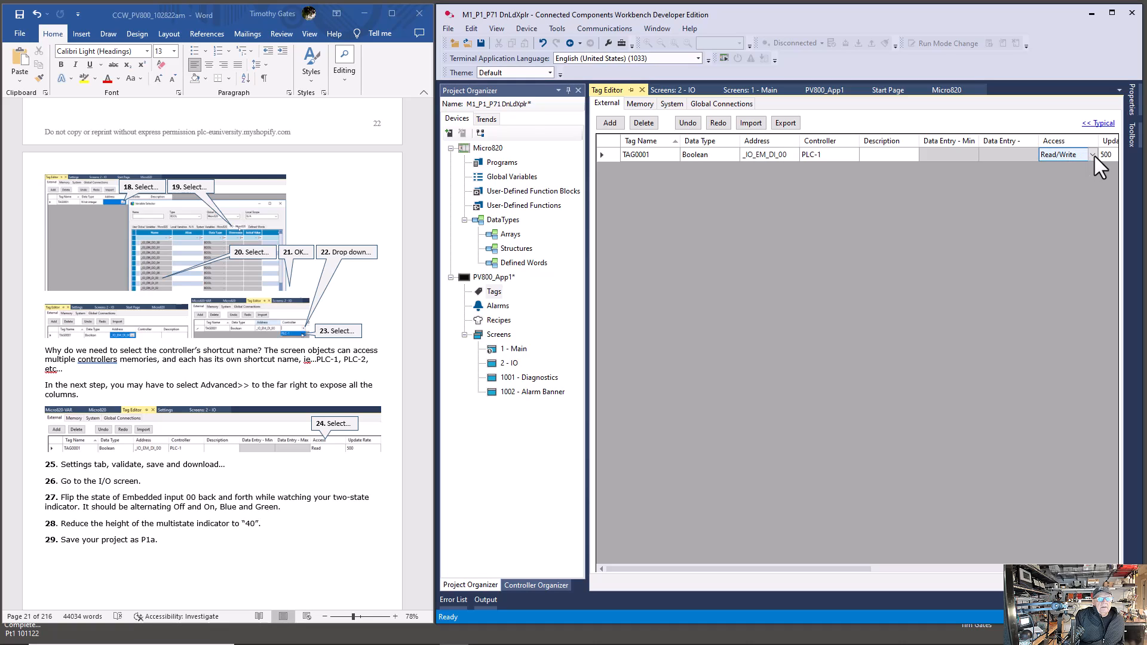
left_click(1093, 154)
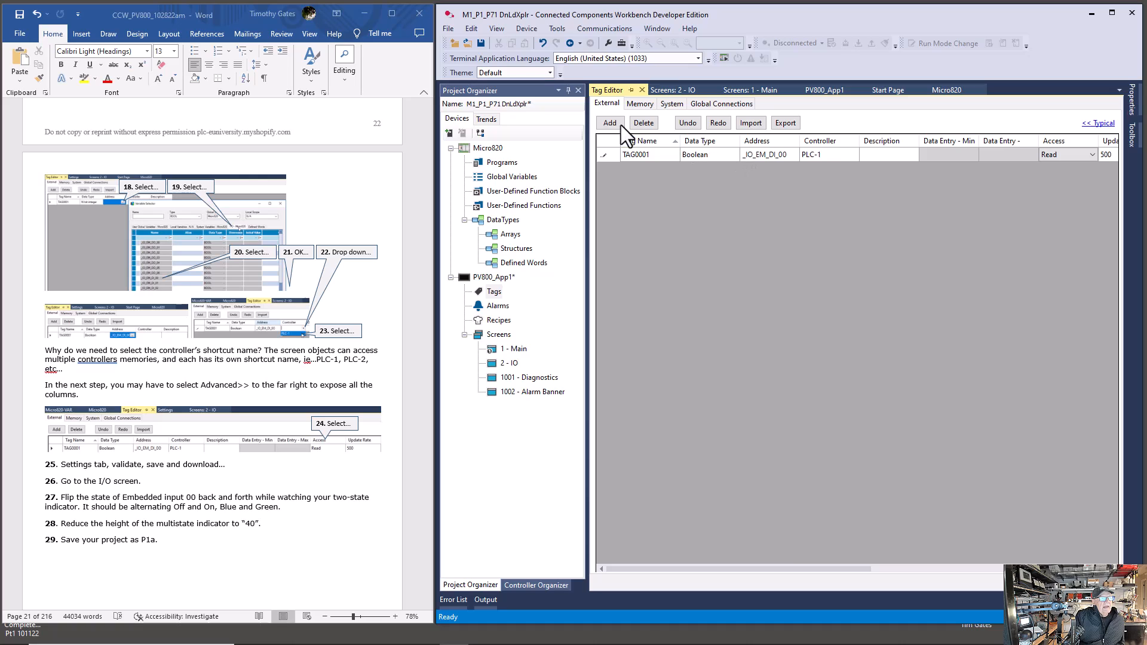
left_click(642, 90)
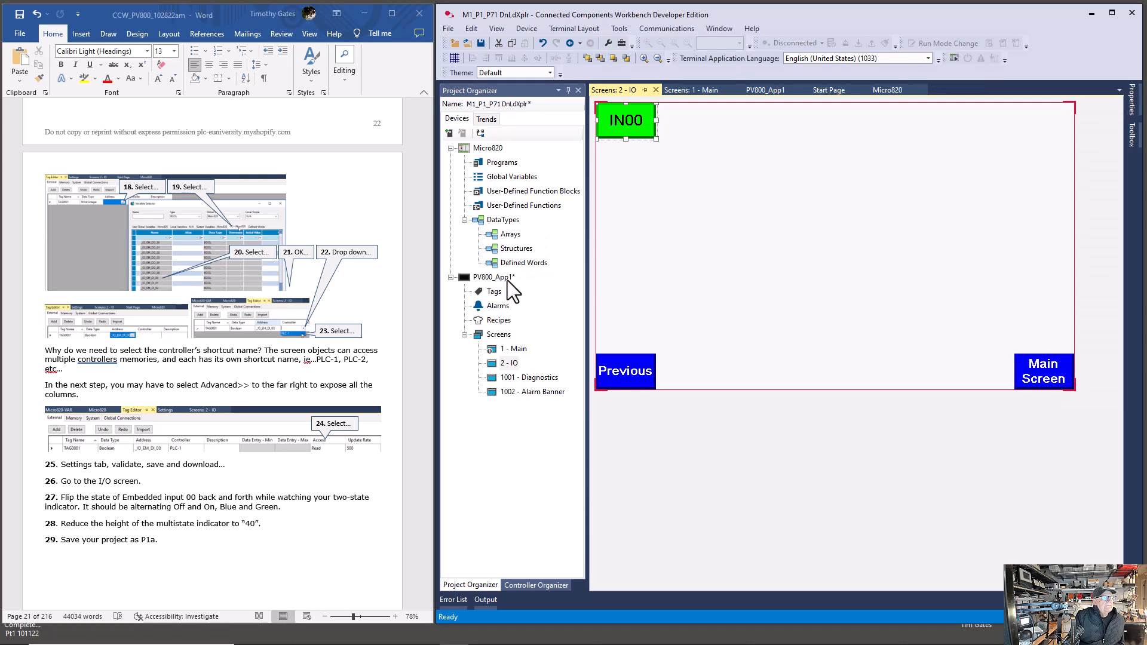
Validate the PV800_App1 application and save the project.
right_click(507, 281)
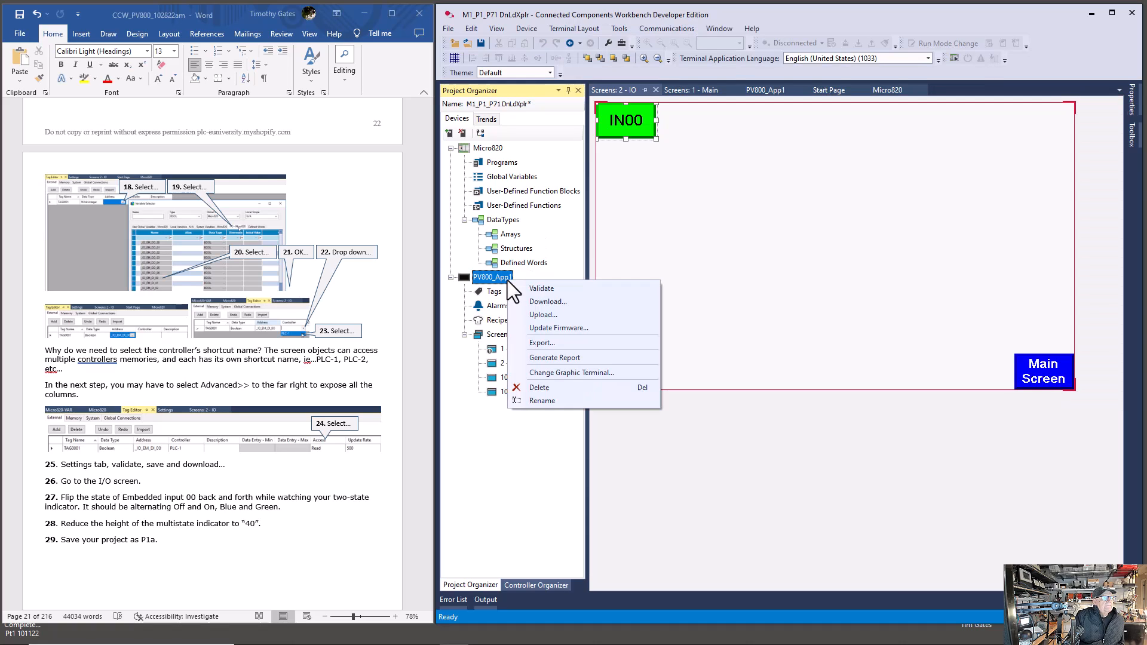
left_click(555, 290)
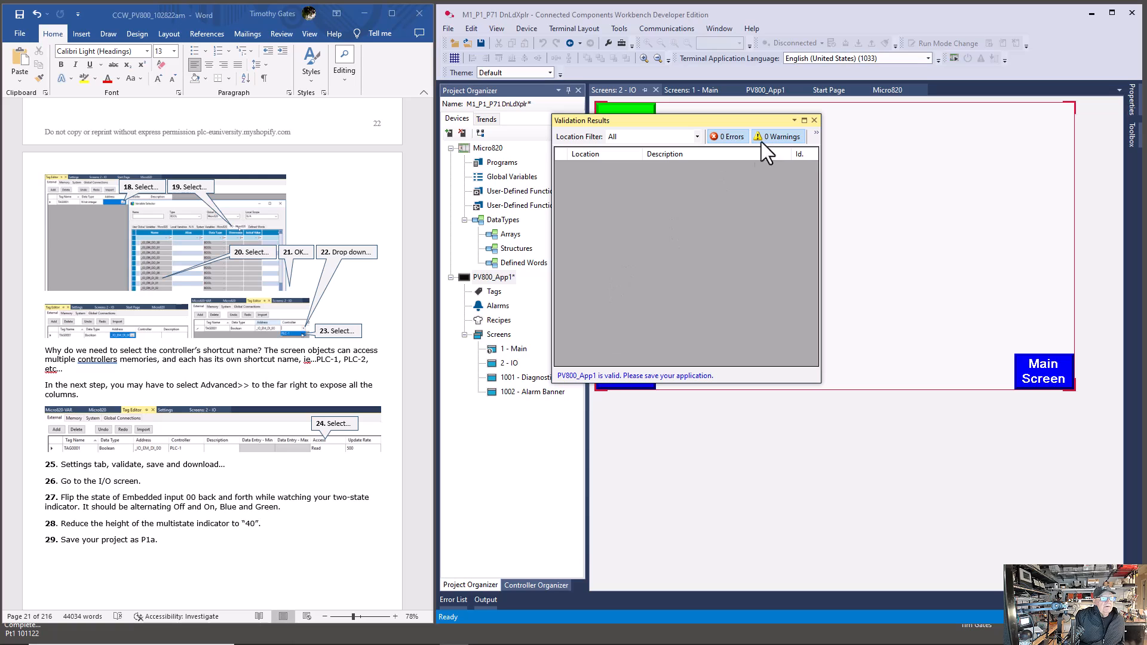
left_click(813, 120)
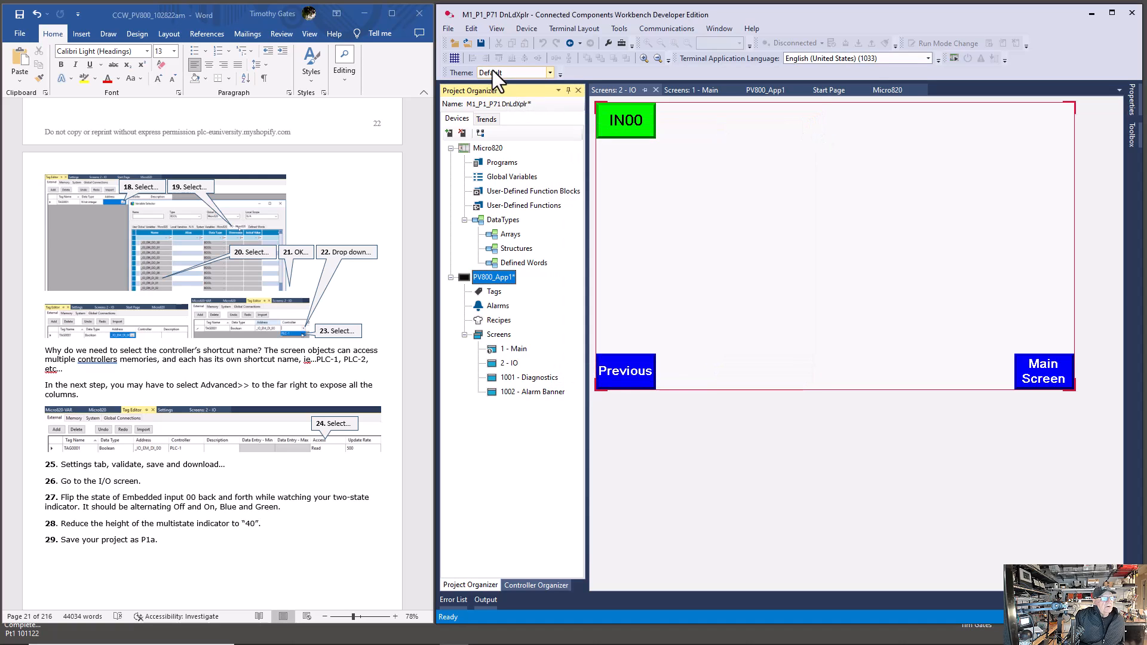
left_click(479, 43)
Download PV800_App1 to the graphic terminal, overwriting the existing application file.
right_click(504, 276)
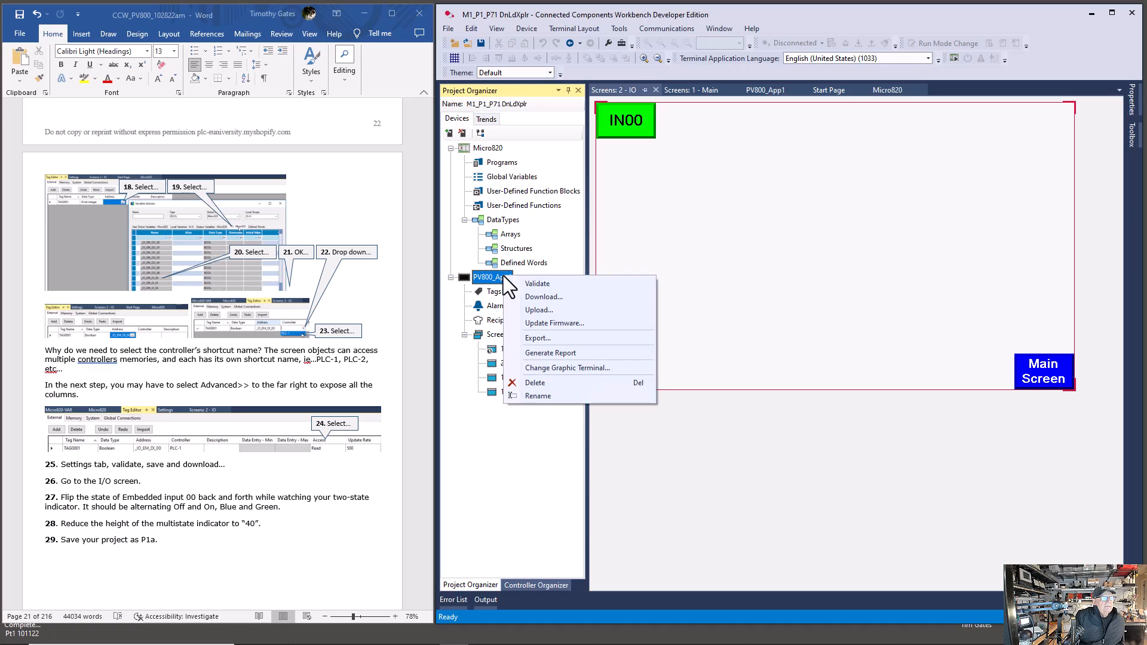
left_click(539, 295)
left_click(572, 371)
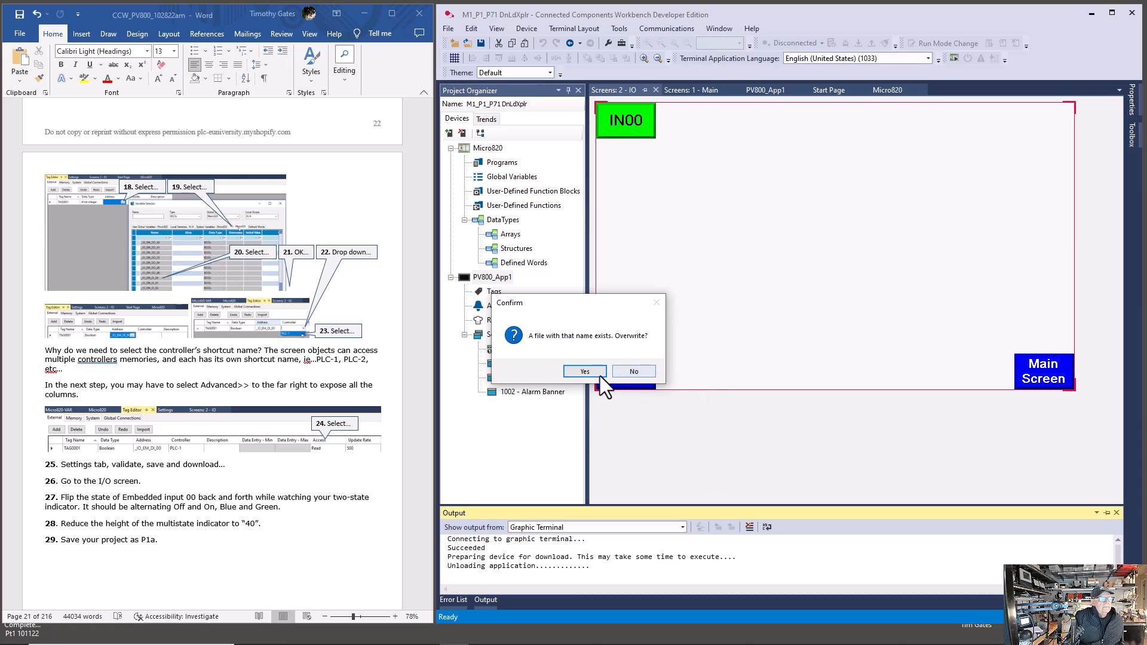
left_click(596, 372)
left_click(616, 372)
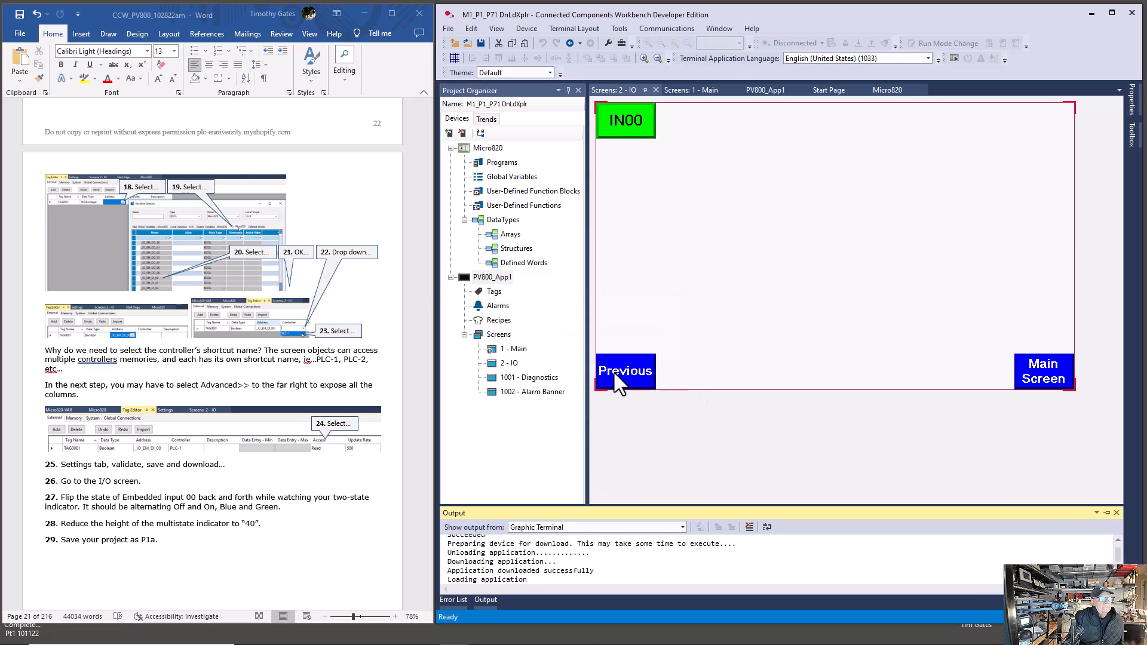
Connect to the Micro820 controller and change its mode to Run.
left_click(875, 92)
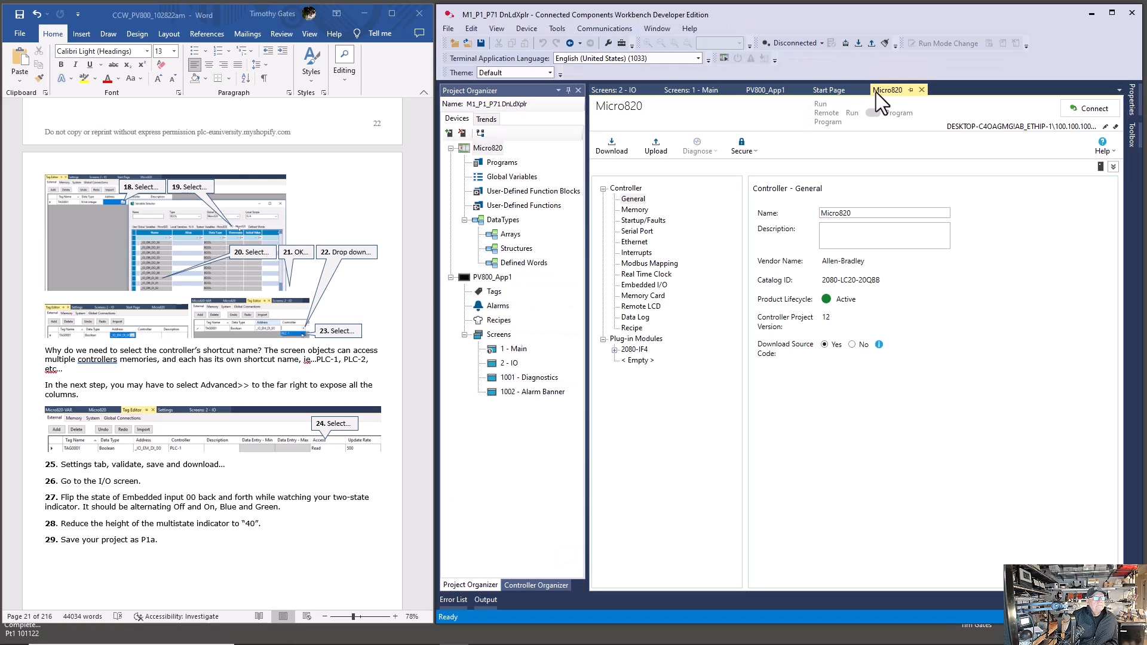
left_click(1084, 108)
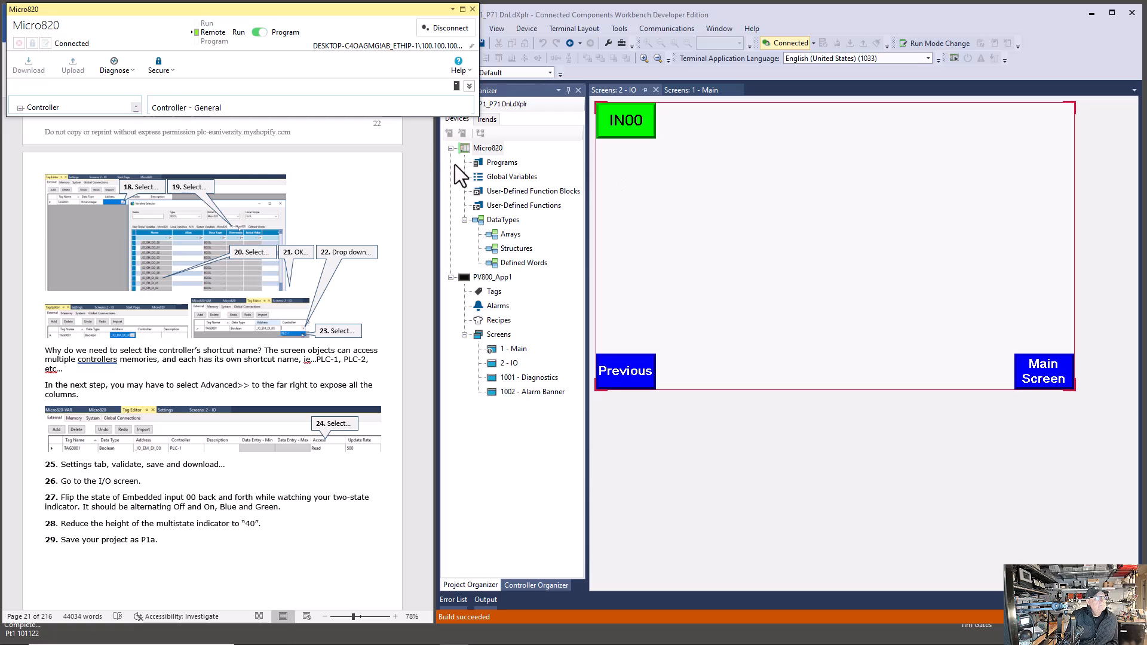
left_click(257, 33)
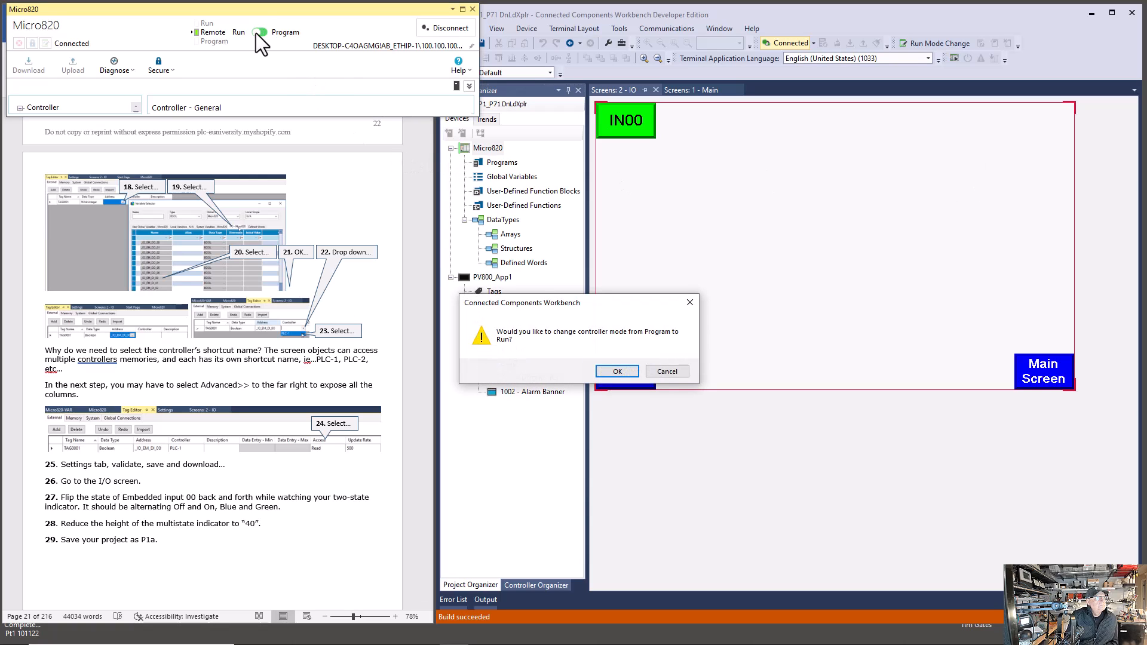
left_click(617, 371)
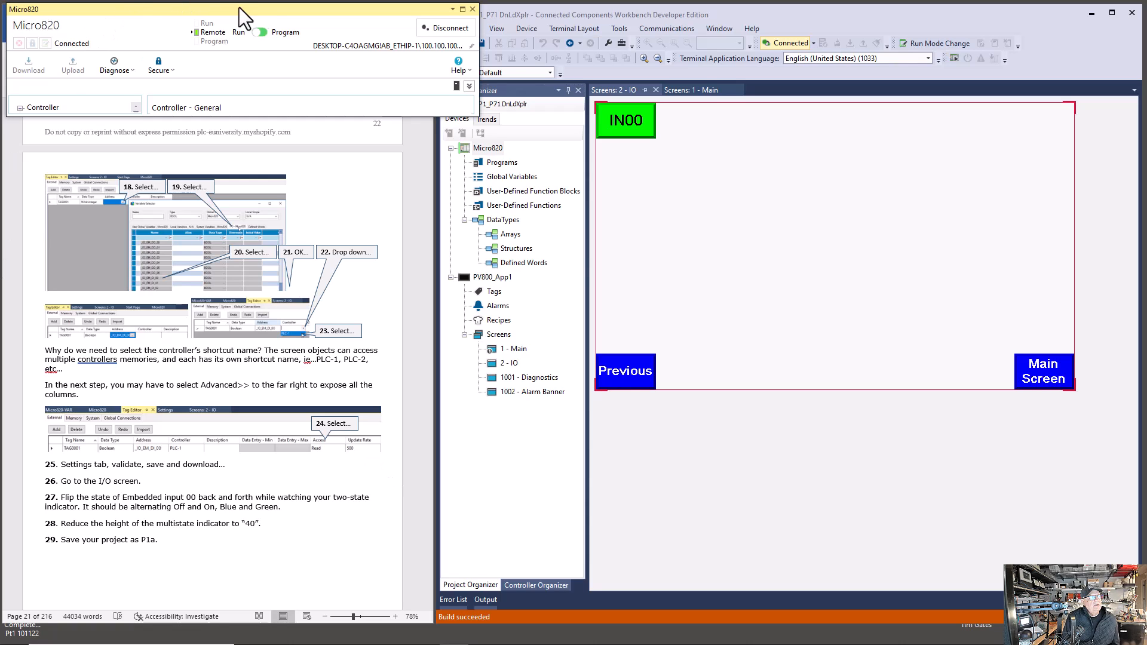
mouse_move(241, 7)
left_mouse_down()
mouse_move(553, 74)
mouse_move(724, 138)
mouse_move(748, 178)
mouse_move(572, 167)
mouse_move(212, 99)
mouse_move(171, 67)
mouse_move(196, 13)
mouse_move(240, 10)
left_mouse_up()
scroll(296, 461, "down", 8)
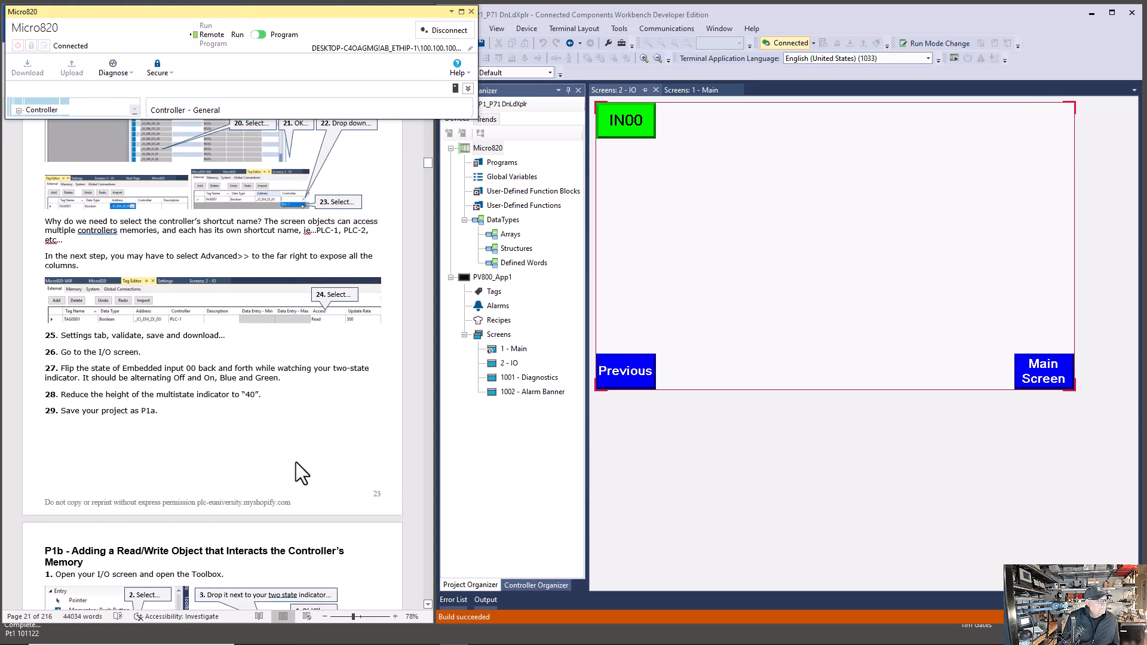